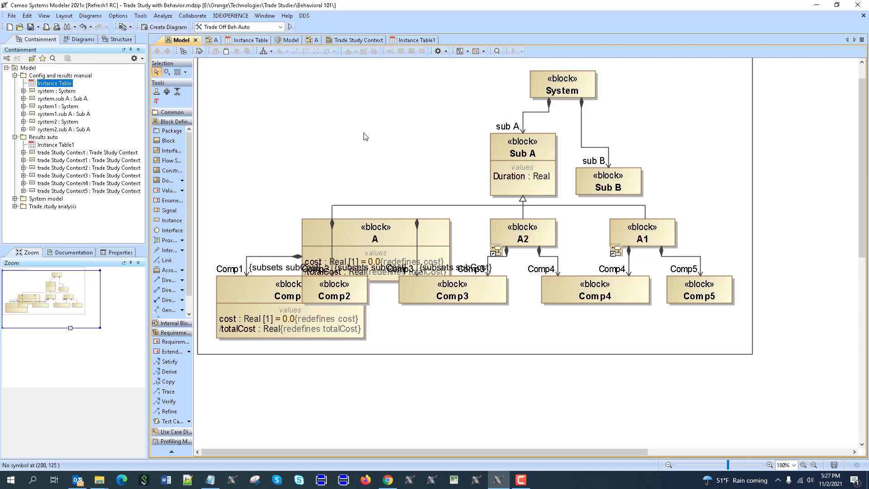
- Apply the CostRollUpPattern recursively to block A2, setting subsetted properties and creating and redefining value properties
right_click(501, 226)
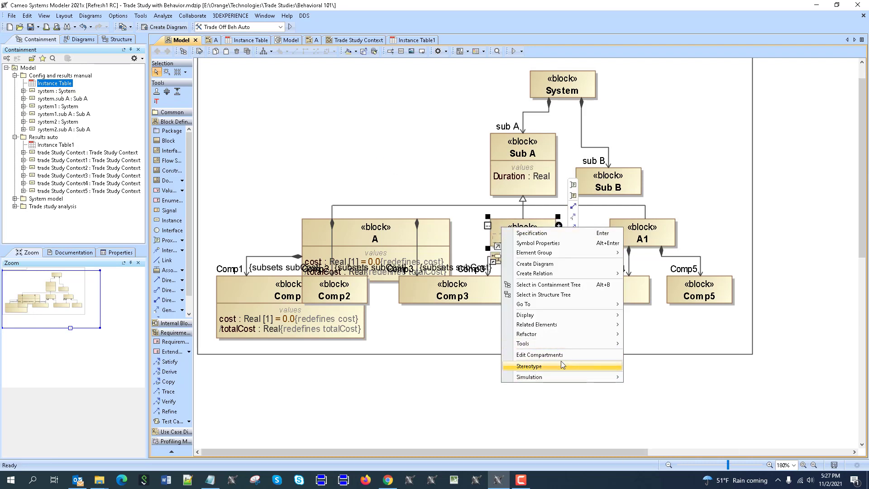
mouse_move(558, 342)
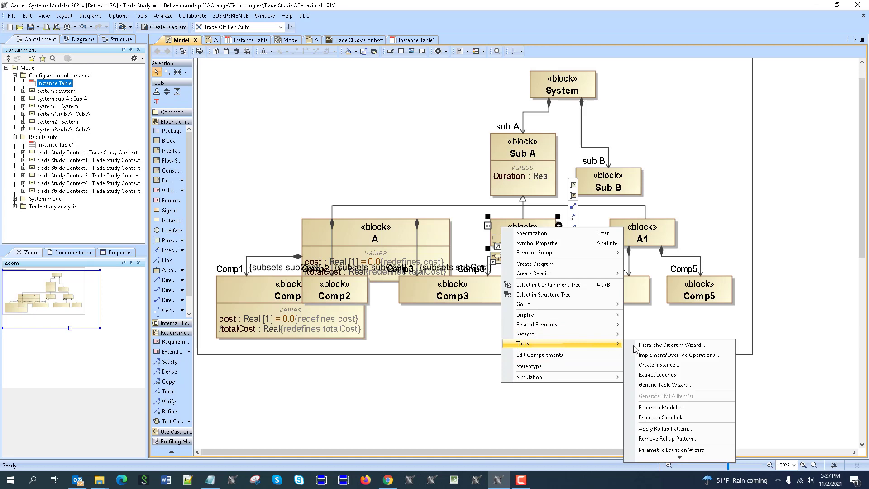
left_click(664, 428)
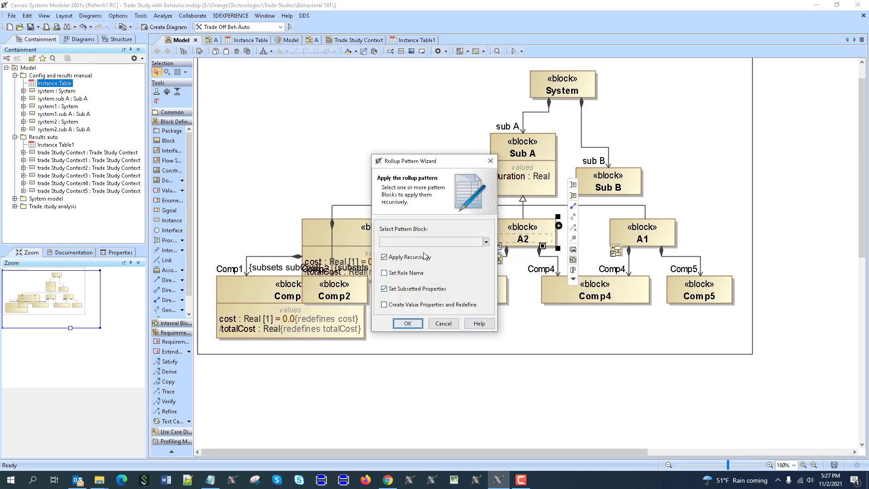
left_click(405, 242)
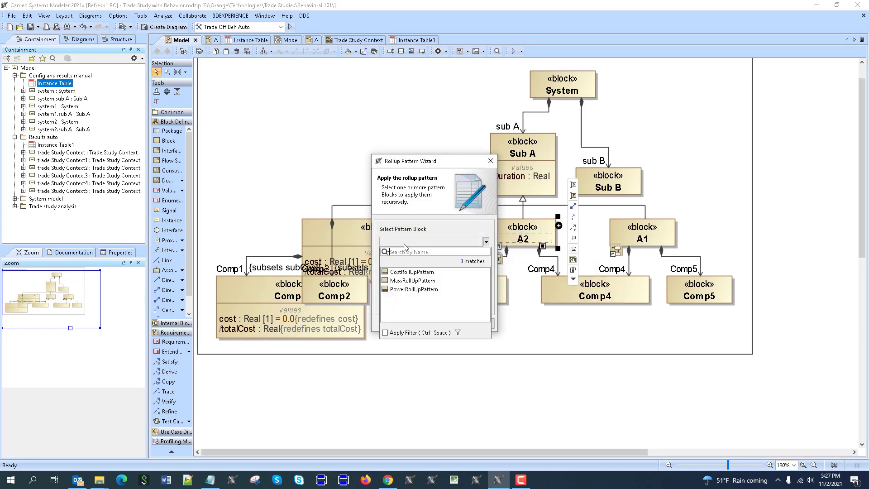
left_click(411, 281)
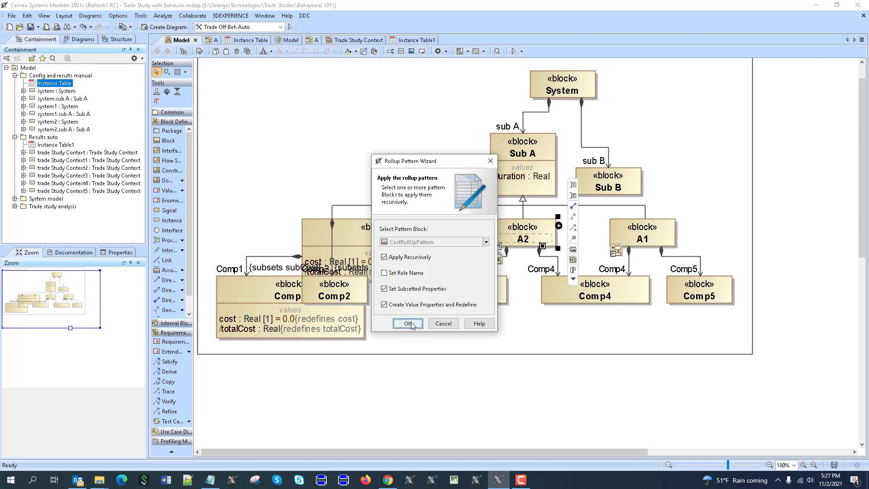
left_click(405, 326)
left_click(490, 392)
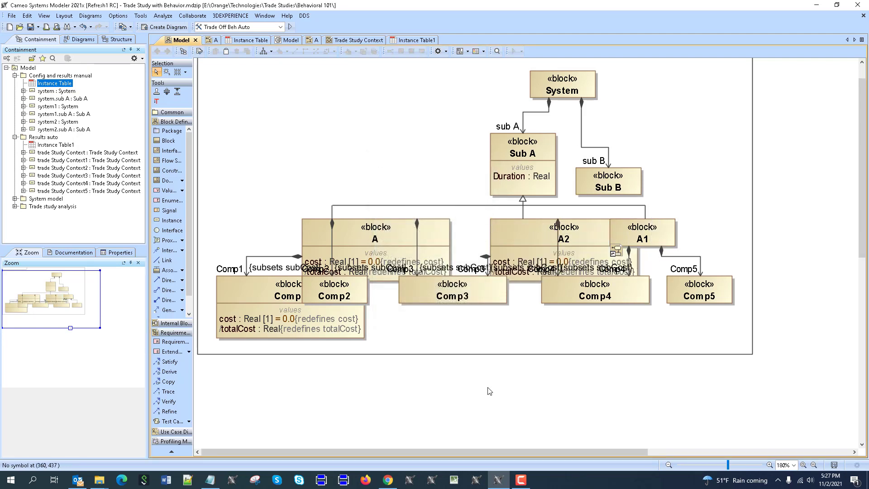
- Apply the CostRollUpPattern recursively to block A1, setting subsetted properties and creating and redefining value properties
right_click(663, 223)
mouse_move(667, 345)
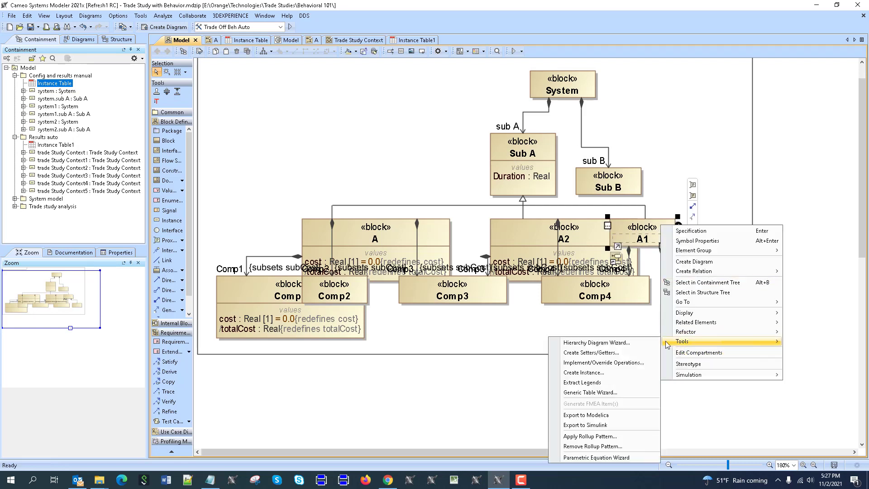
left_click(616, 436)
left_click(429, 304)
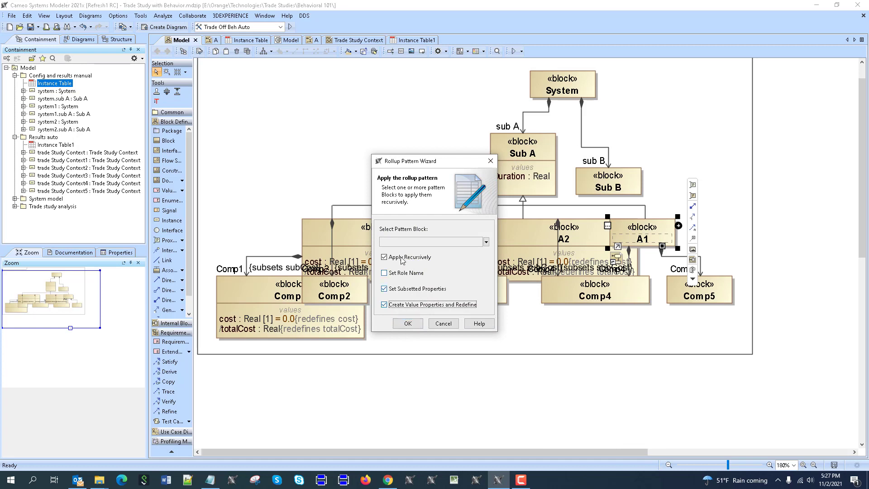
left_click(405, 241)
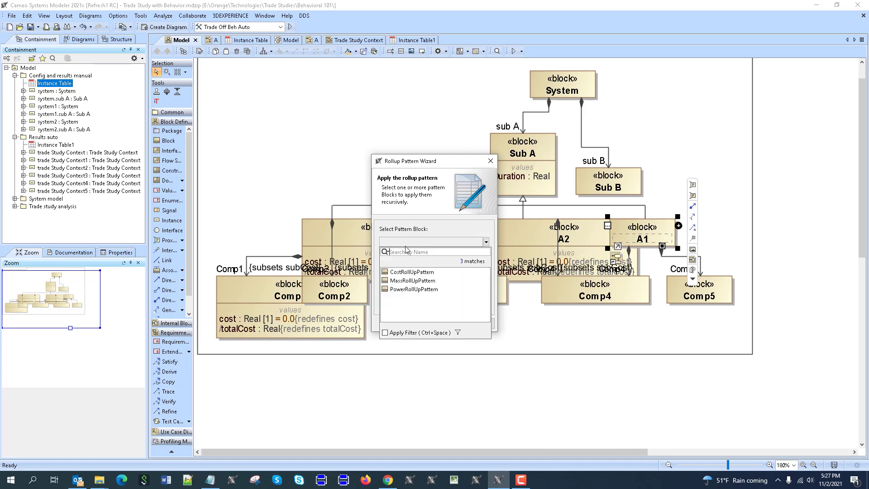
left_click(412, 274)
left_click(408, 322)
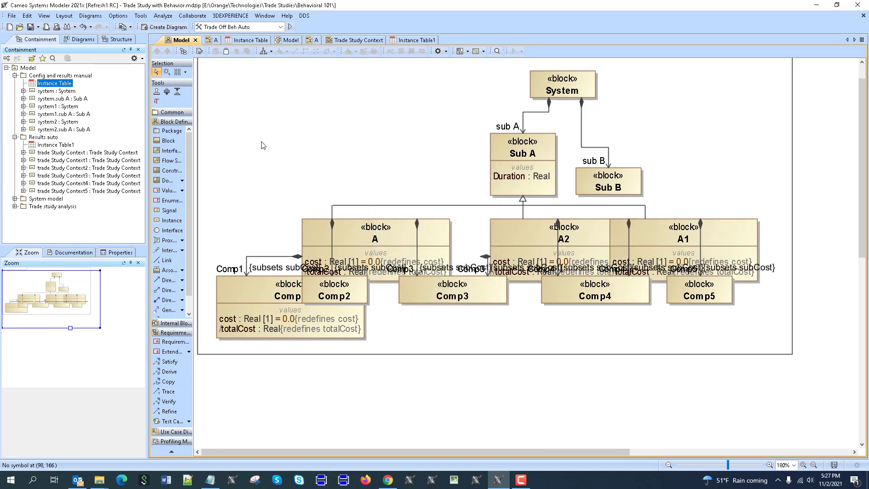
- Show the Values compartment on the Comp4 and Comp3 blocks
left_click(548, 297)
left_click(539, 283)
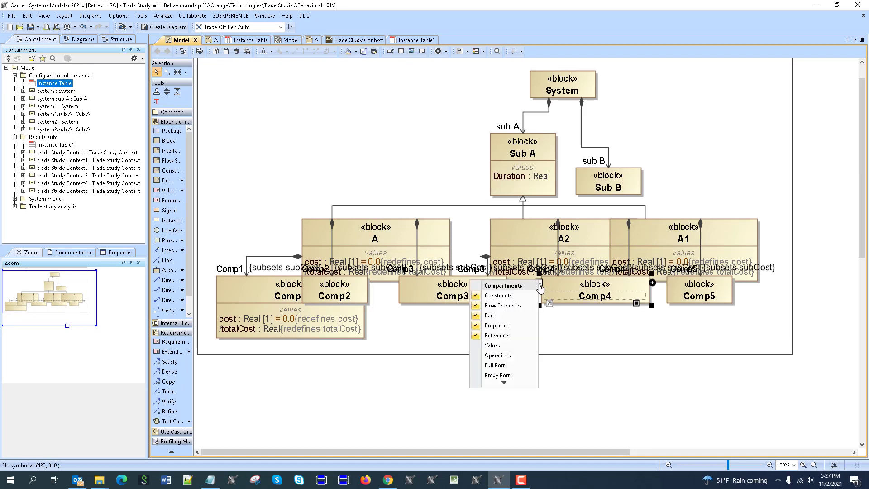
left_click(525, 346)
left_click(424, 288)
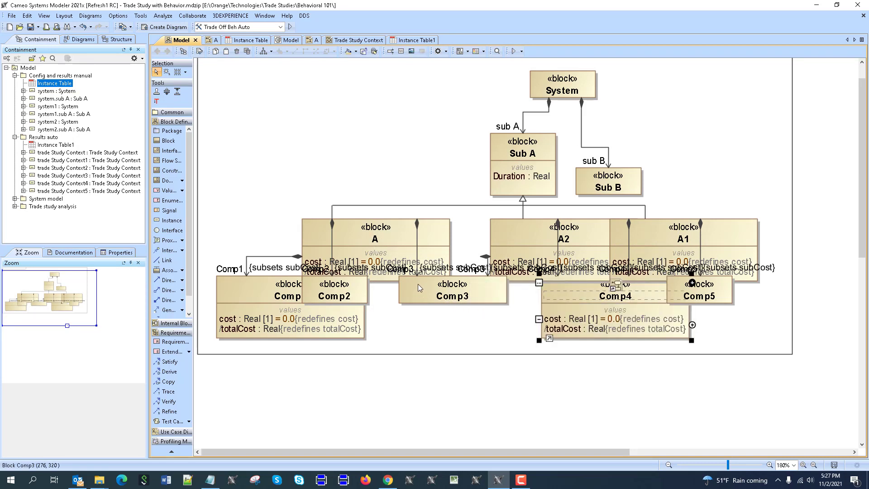
left_click(397, 282)
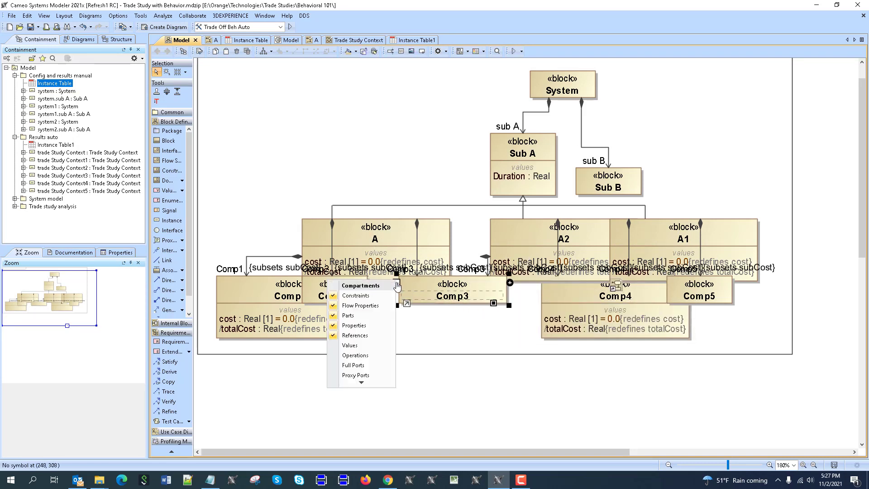
left_click(350, 345)
- Show the Values compartment on the Comp2 and Comp5 blocks
left_click(326, 288)
left_click(316, 291)
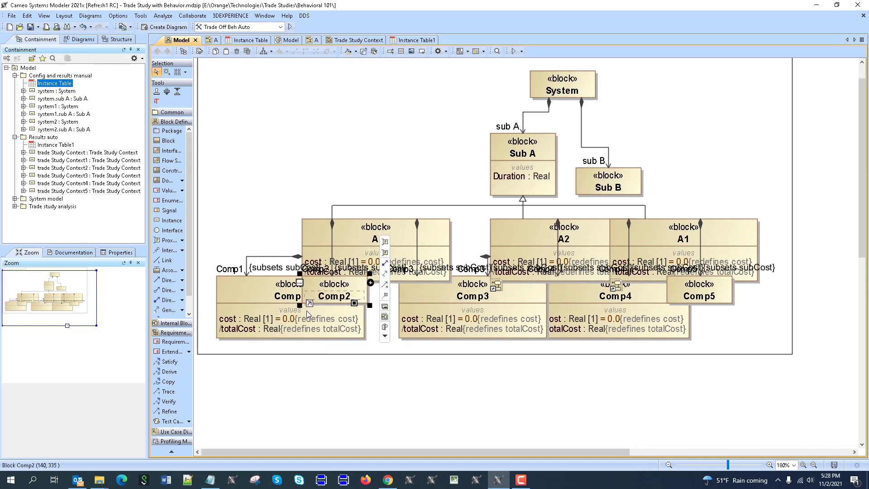
left_click(299, 281)
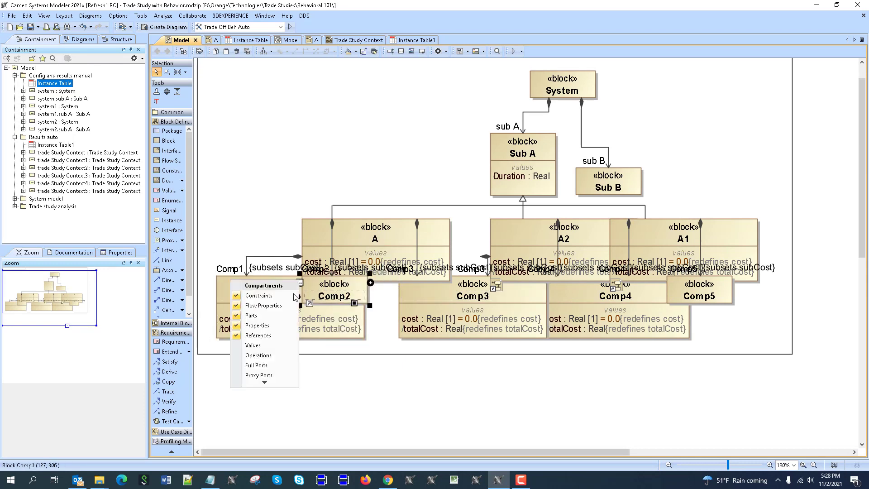
left_click(253, 345)
left_click(544, 290)
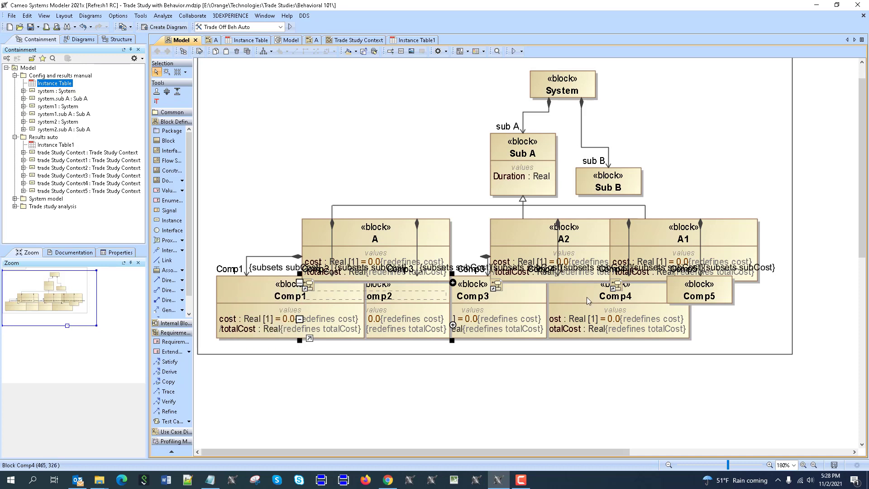
left_click(553, 299)
left_click(539, 284)
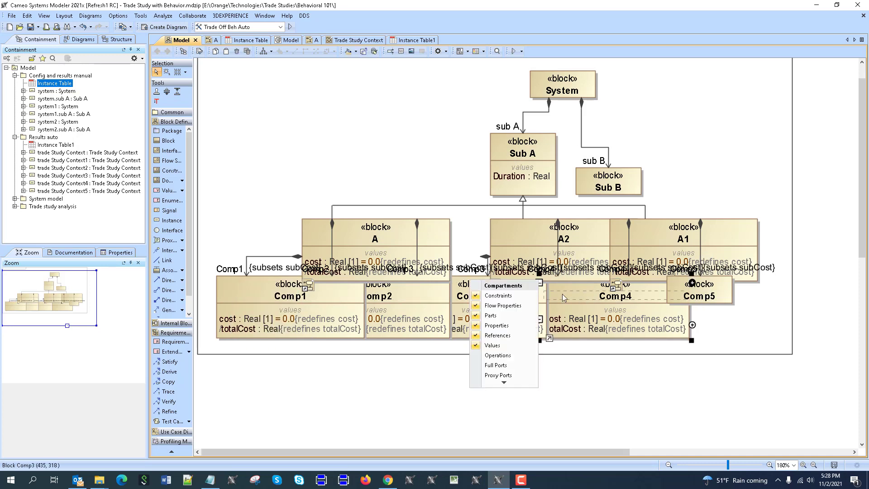
left_click(686, 290)
left_click(671, 281)
left_click(665, 284)
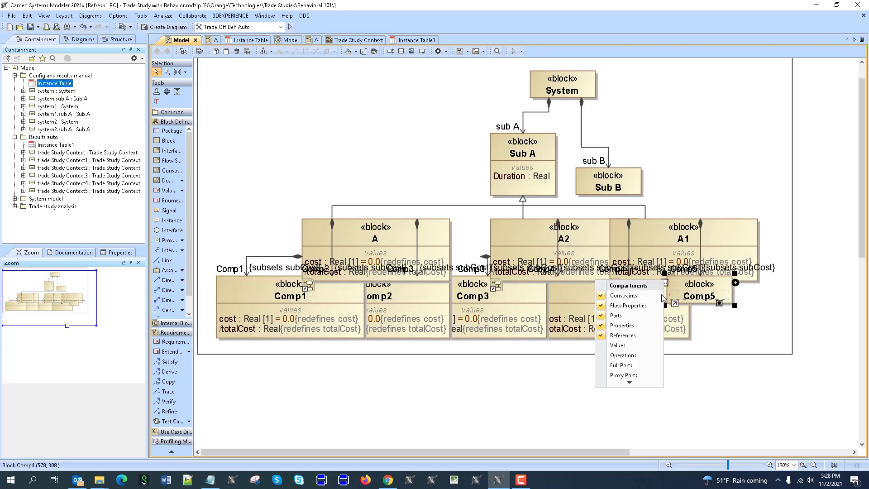
left_click(617, 345)
- Automatically lay out the block diagram and shrink the Comp3 block to fit its contents
left_click(332, 121)
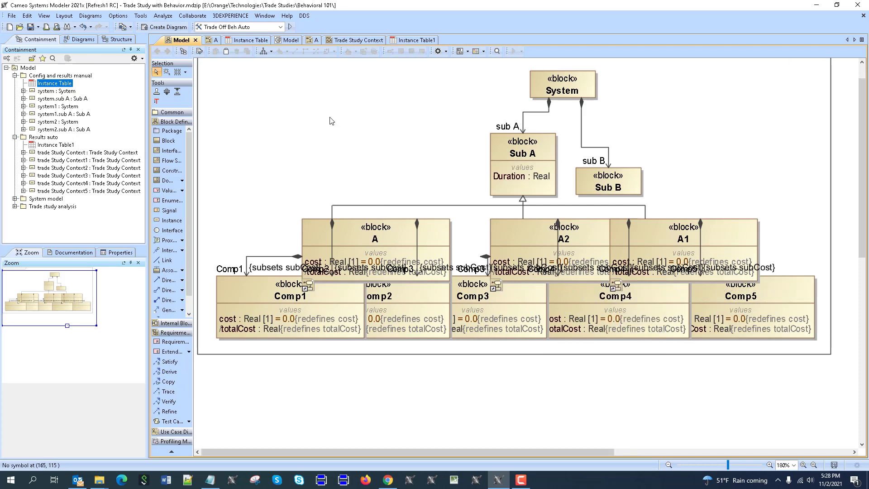
left_click(263, 51)
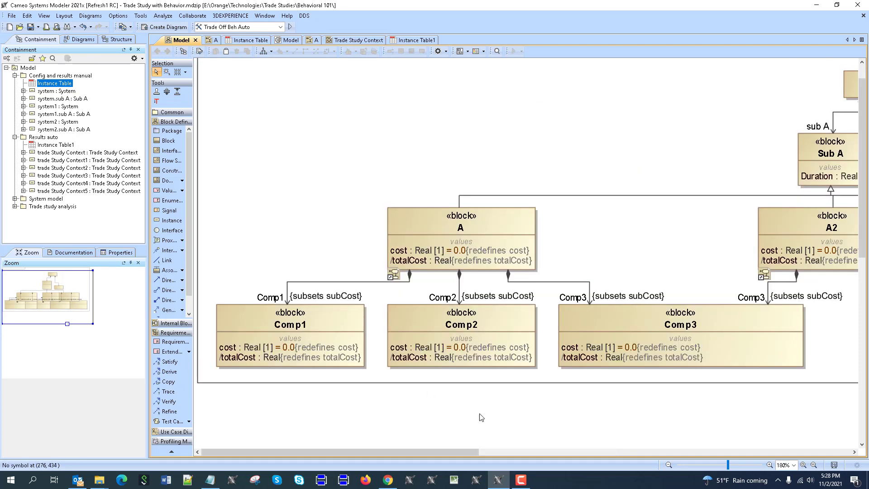
left_click(776, 365)
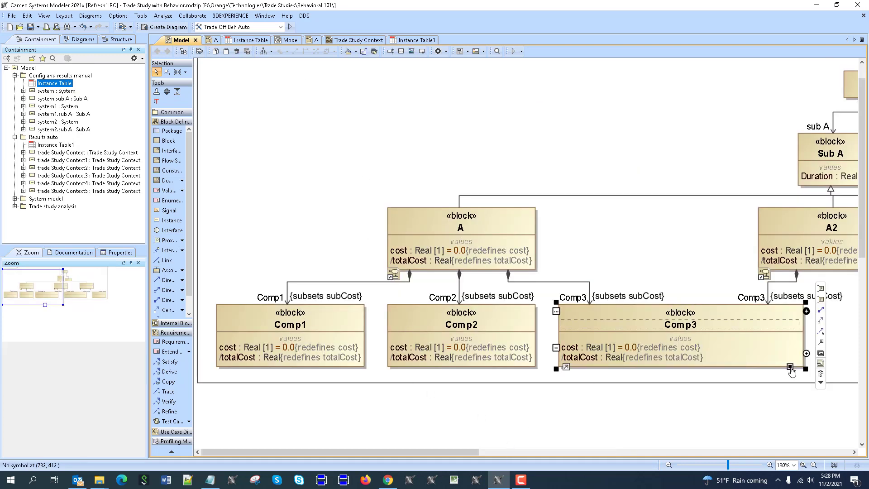
left_click(790, 367)
left_click(719, 282)
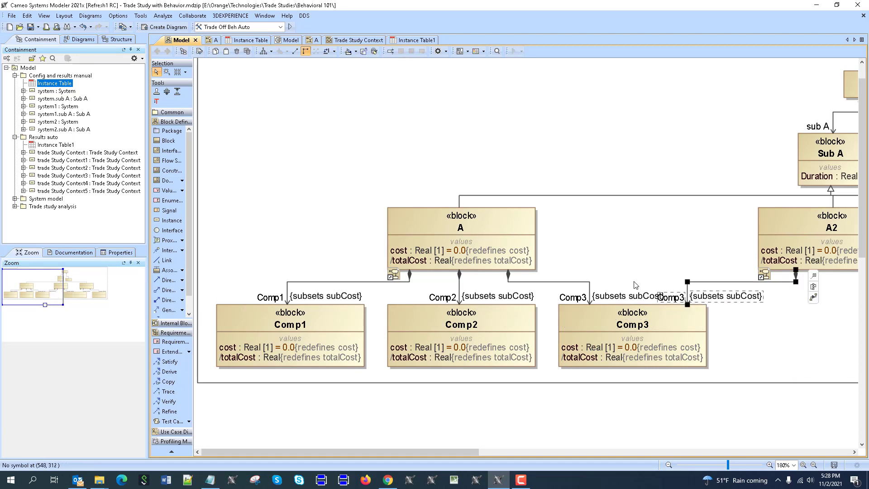
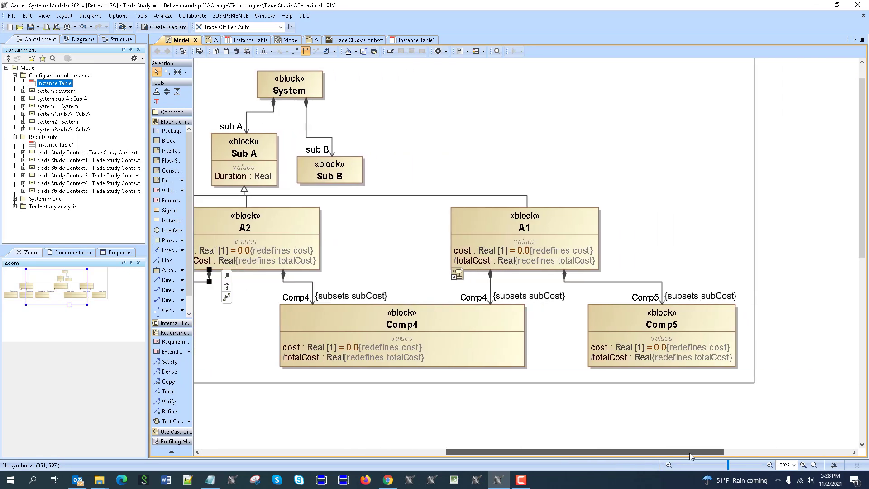
- Set the default cost of Comp1 to 1.0 in its values compartment
left_click_drag(484, 451, 283, 450)
left_click(308, 350)
left_click(308, 348)
left_click(299, 348)
left_click(292, 347)
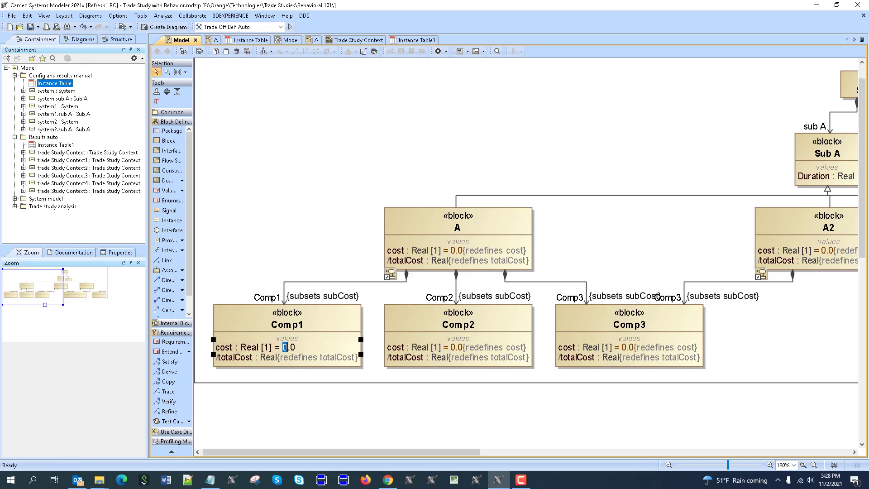
type("1")
- Set the default cost of Comp2 to 2.0 and of Comp3 to 3.0
left_click(454, 347)
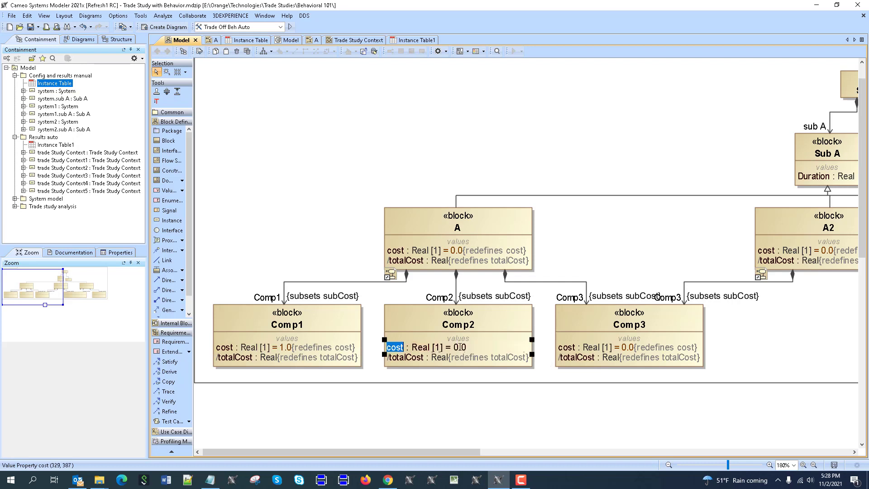
double_click(456, 347)
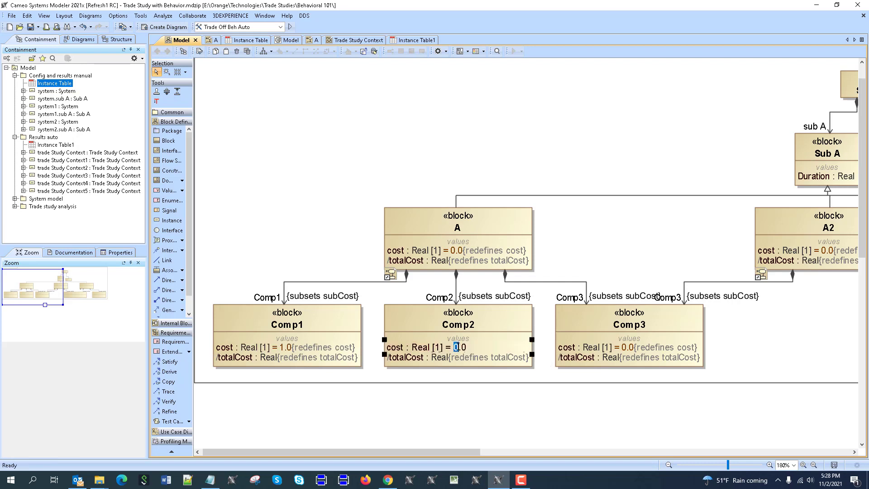
left_click(624, 347)
left_click(625, 348)
type("3")
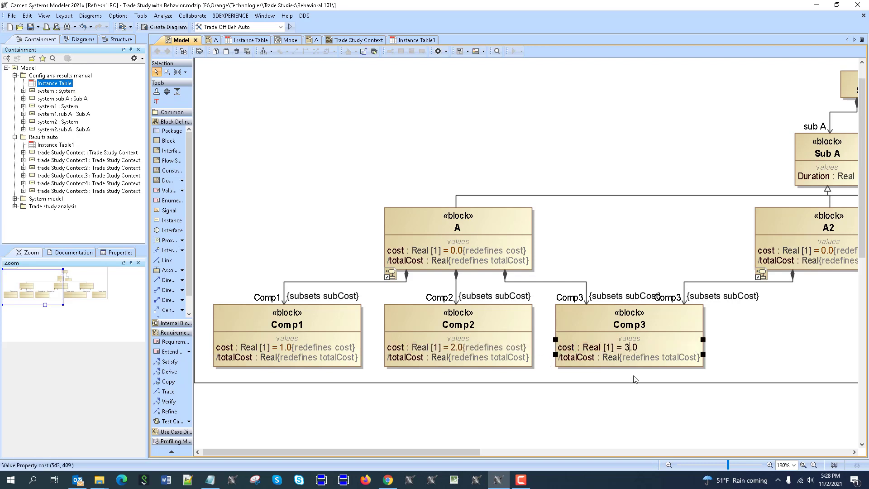
- Set the default cost of Comp4 to 4.0 and of Comp5 to 5.0
left_click_drag(479, 452, 645, 443)
left_click(520, 347)
left_click(520, 347)
type("4")
left_click_drag(551, 451, 631, 451)
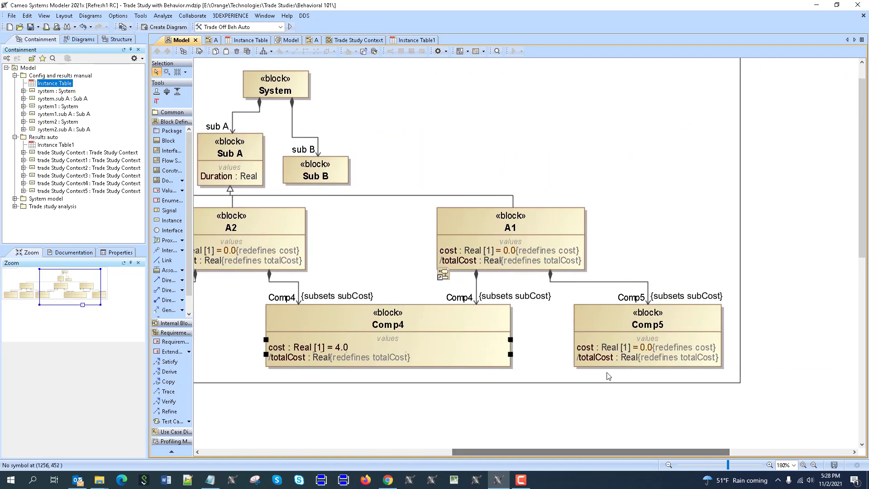
left_click(629, 347)
left_click(629, 347)
left_click(644, 348)
type("5")
key("Return")
- Apply the CostRollUpPattern recursively to the Sub A block, creating and redefining its value properties
left_click_drag(634, 451, 456, 468)
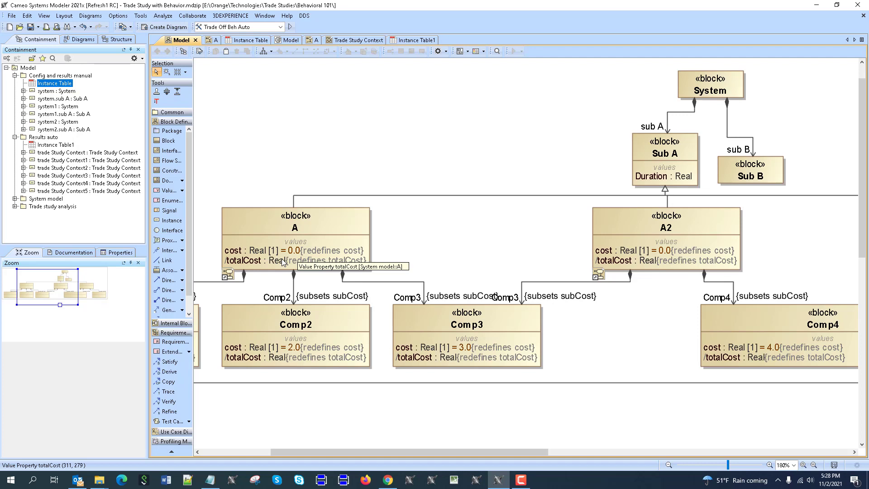
right_click(641, 146)
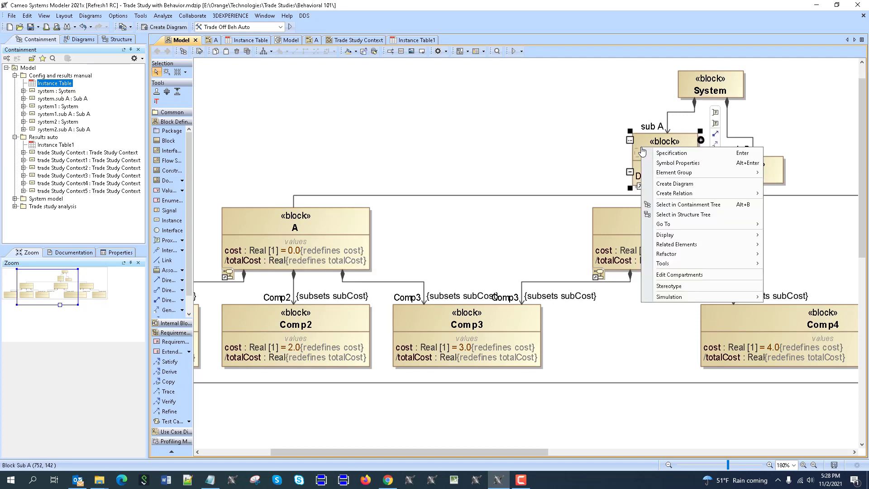
mouse_move(751, 297)
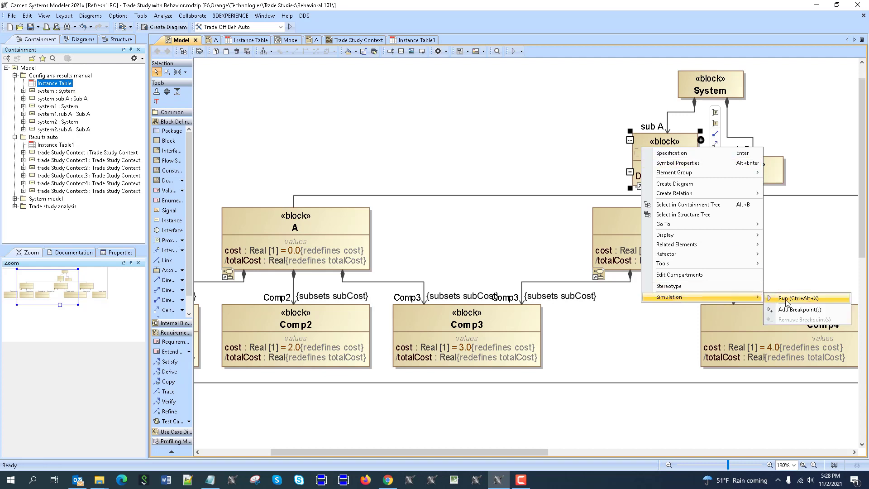
mouse_move(746, 262)
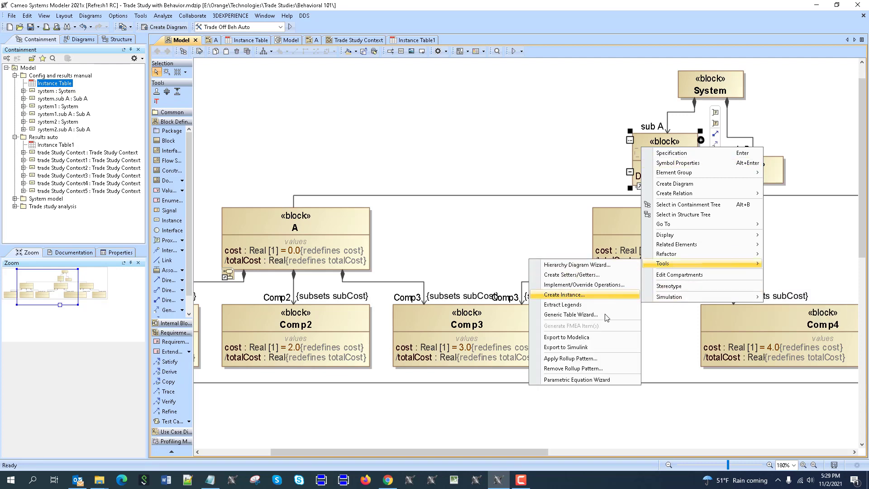
left_click(595, 358)
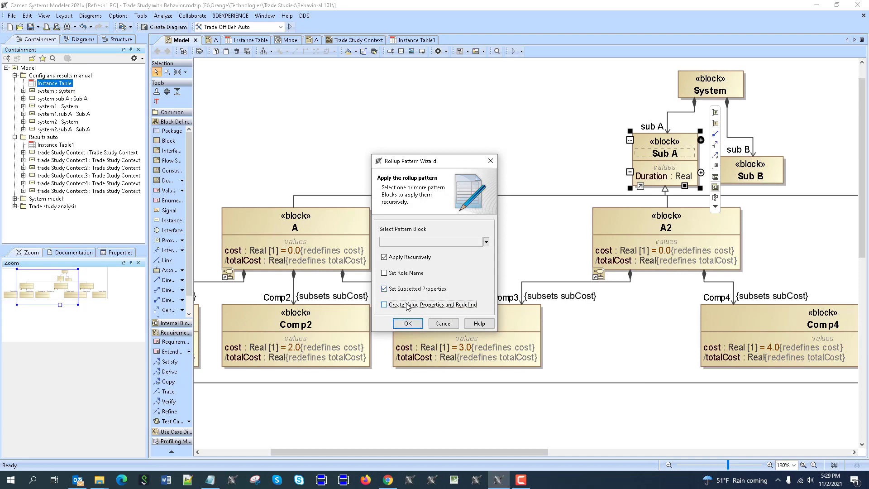
left_click(417, 244)
left_click(402, 281)
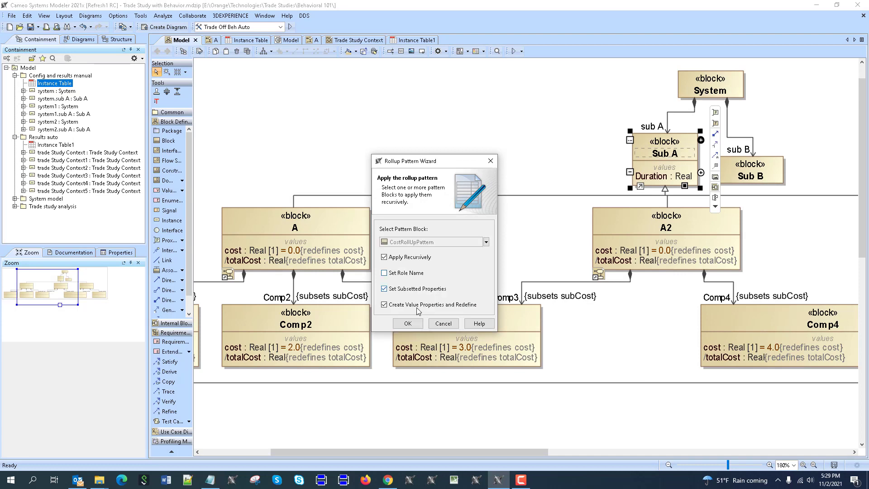
left_click(407, 324)
- Move the enlarged Sub A block away from Sub B and reroute its connector to leave the side of System
left_click_drag(649, 148, 582, 129)
left_click(671, 96)
left_click_drag(671, 96, 671, 85)
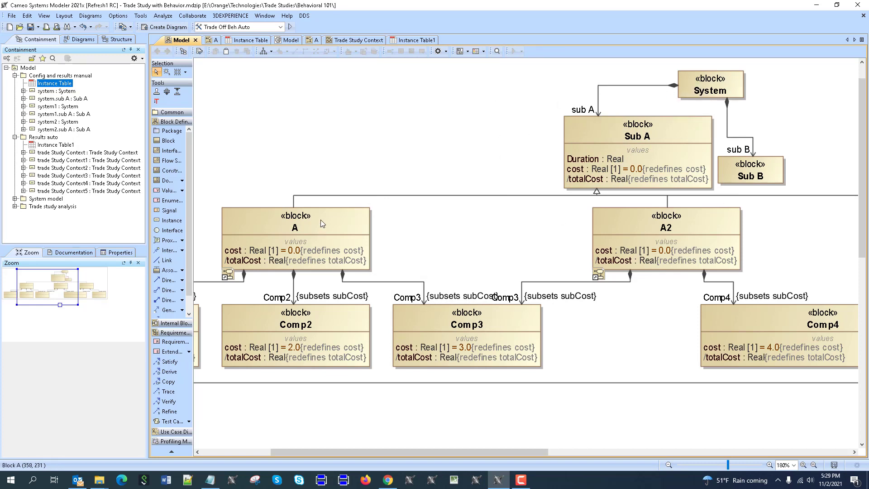
- Remove the cost and totalCost value properties from the design alternatives A, A2 and A1
left_click(245, 261)
left_click_drag(245, 261, 660, 265)
key("ctrl+z")
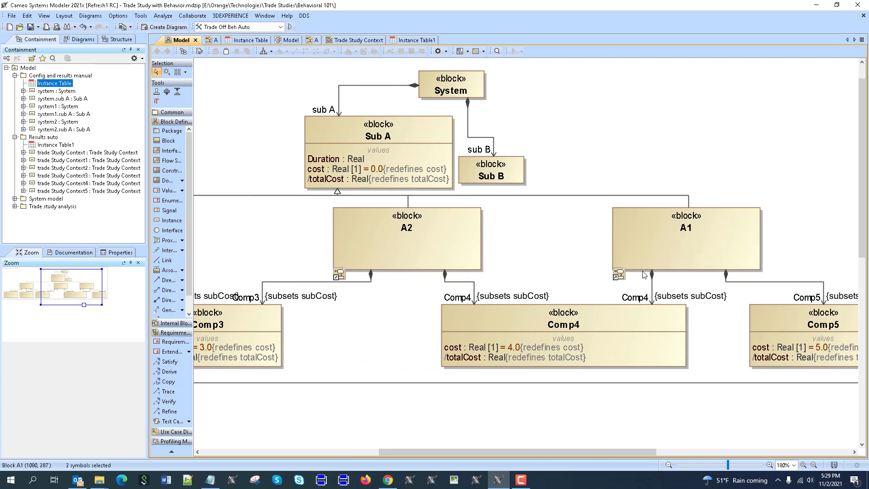
left_click_drag(467, 450, 392, 451)
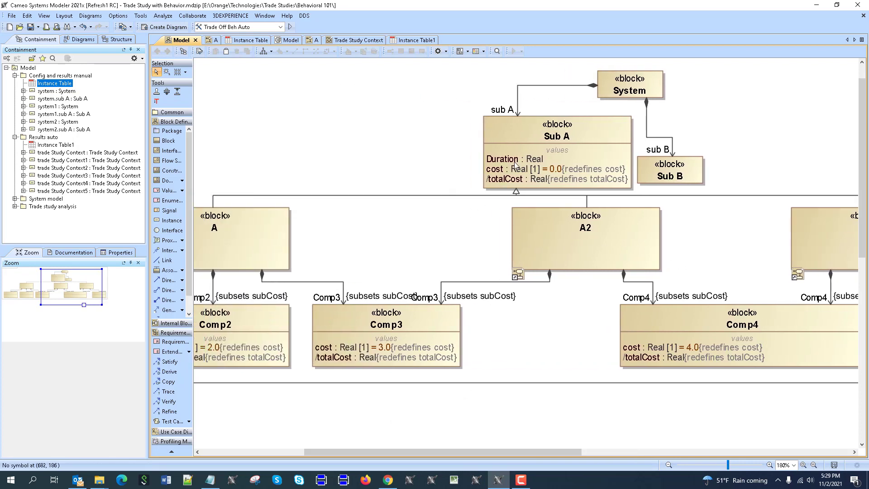
double_click(280, 228)
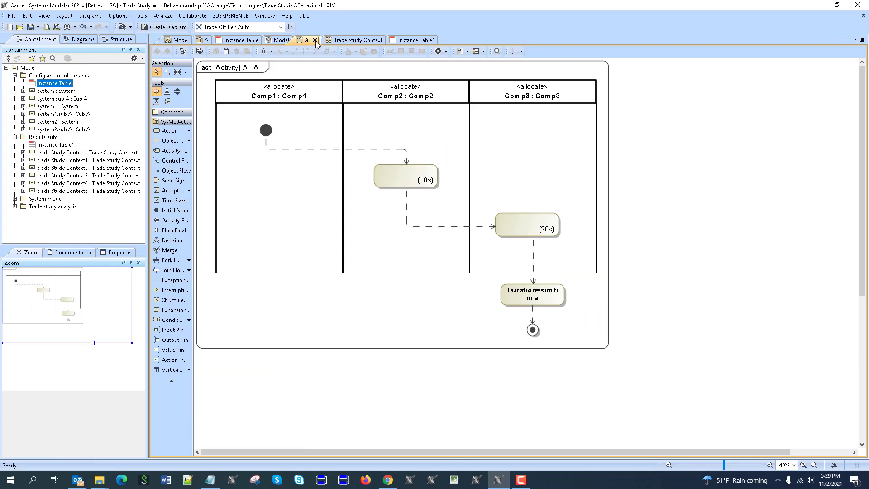
left_click(315, 40)
right_click(277, 219)
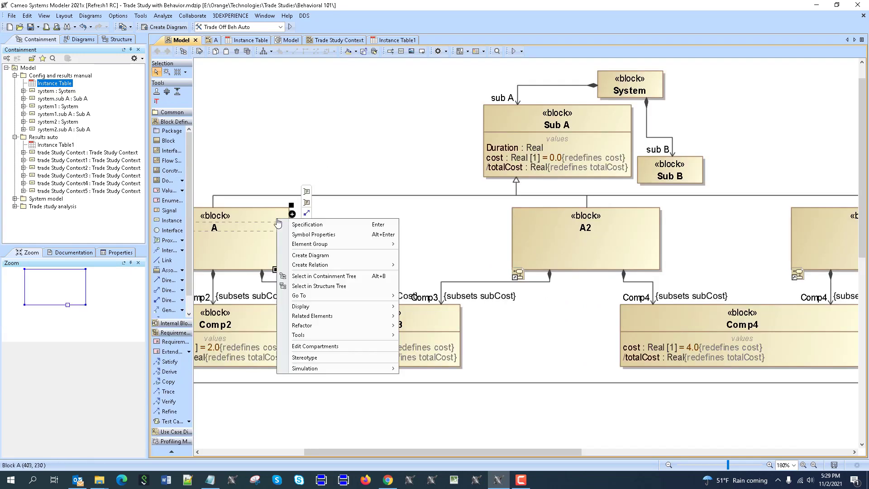
left_click(349, 276)
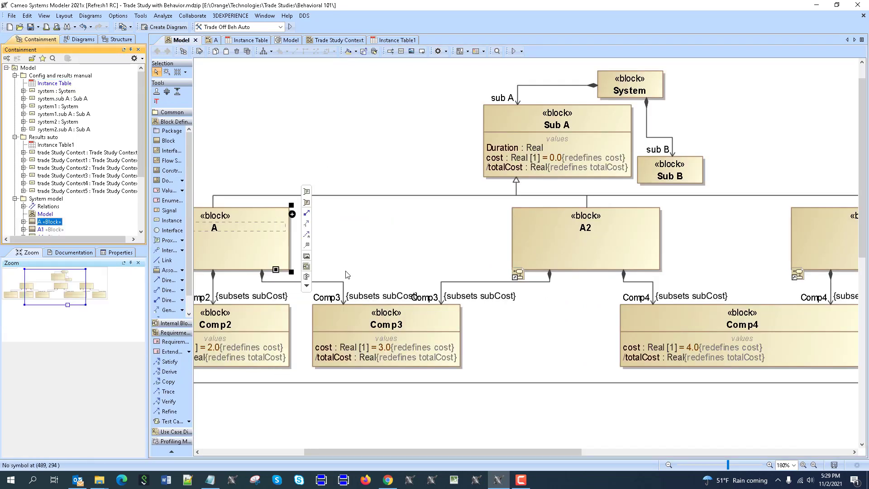
- In the specification of block A, redefine the cost and totalCost value properties inherited from Sub A
right_click(267, 217)
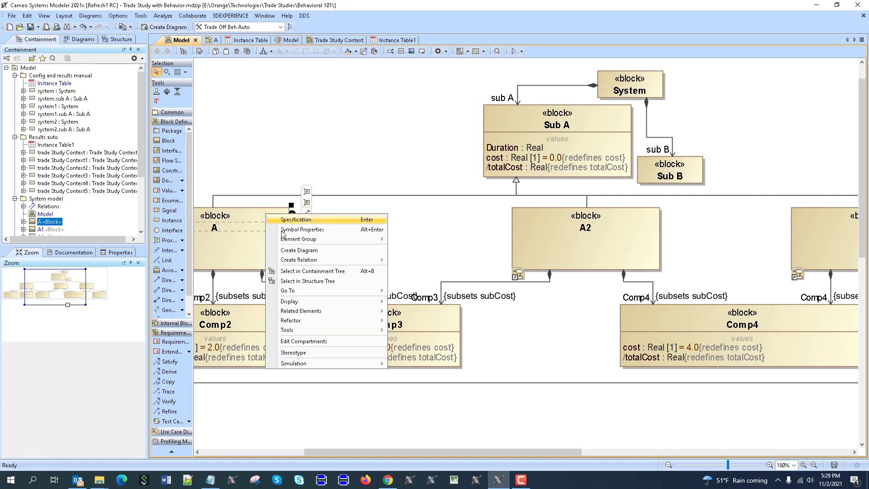
left_click(322, 220)
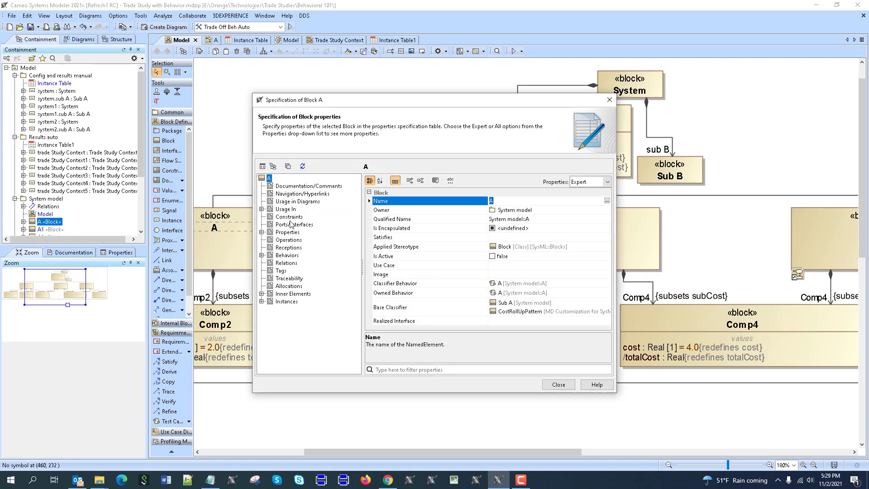
left_click(288, 232)
left_click(388, 293)
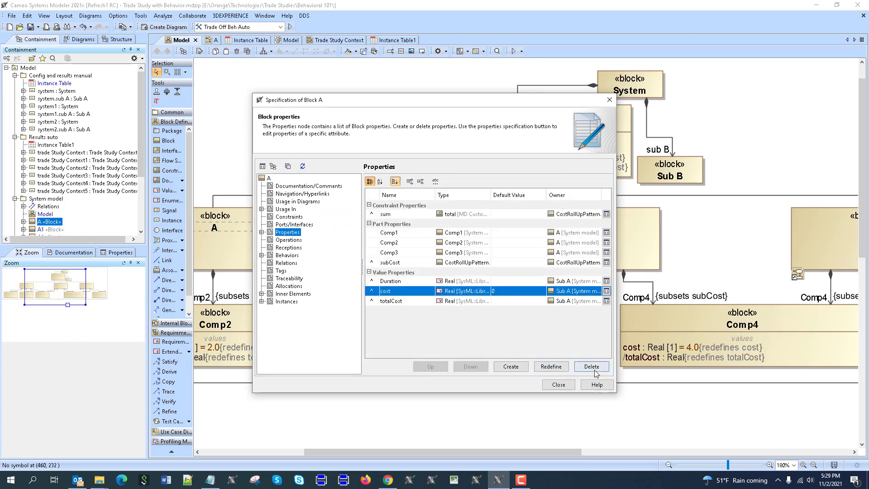
left_click(551, 366)
left_click(387, 302)
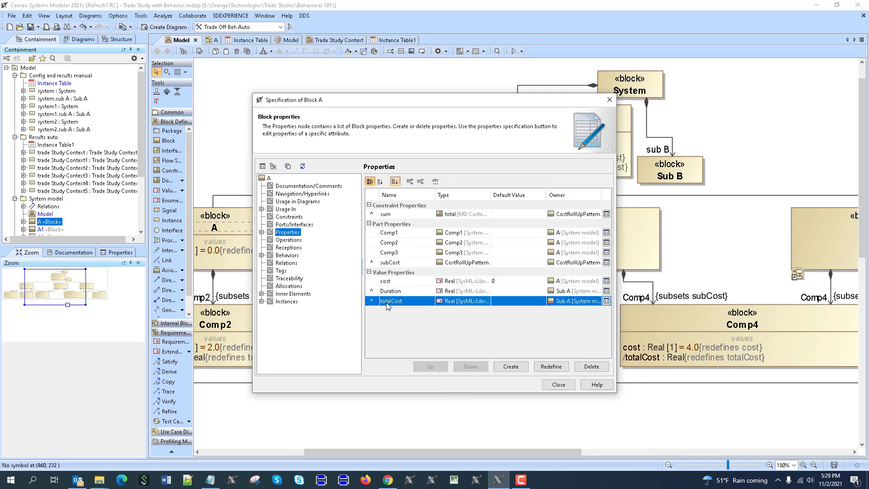
left_click(560, 368)
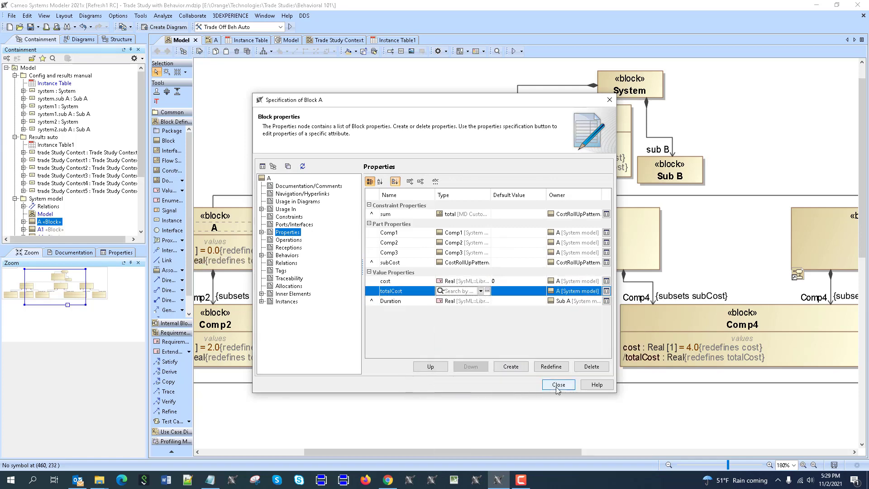
left_click(558, 384)
- In the specification of block A2, redefine the cost and totalCost value properties inherited from Sub A
mouse_move(431, 454)
left_mouse_down()
mouse_move(328, 453)
mouse_move(439, 453)
left_mouse_up()
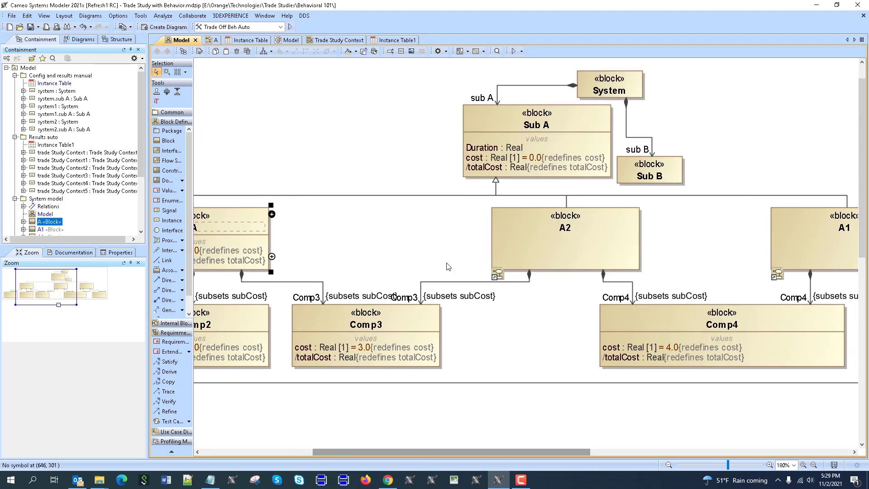
right_click(516, 234)
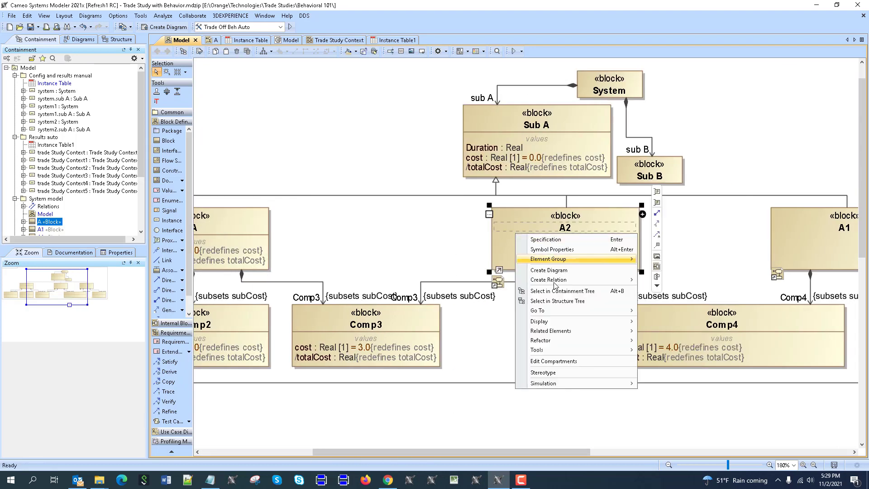
left_click(565, 239)
left_click(287, 232)
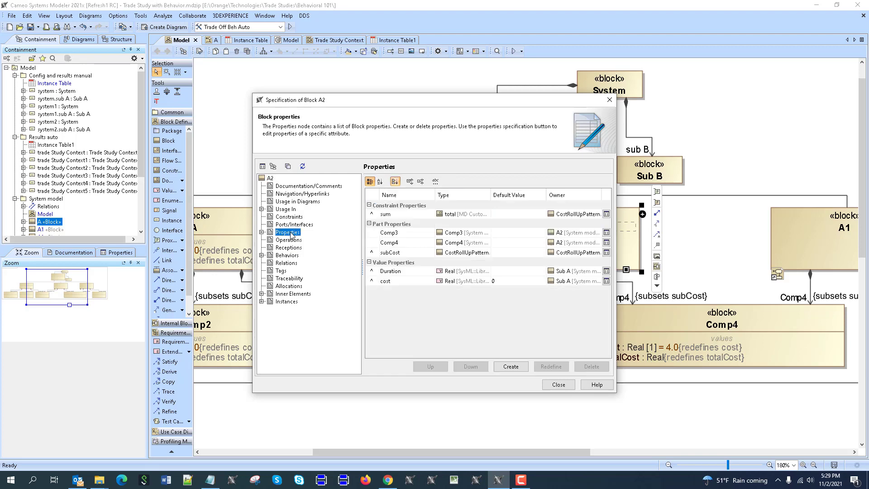
left_click(371, 281)
left_click(551, 366)
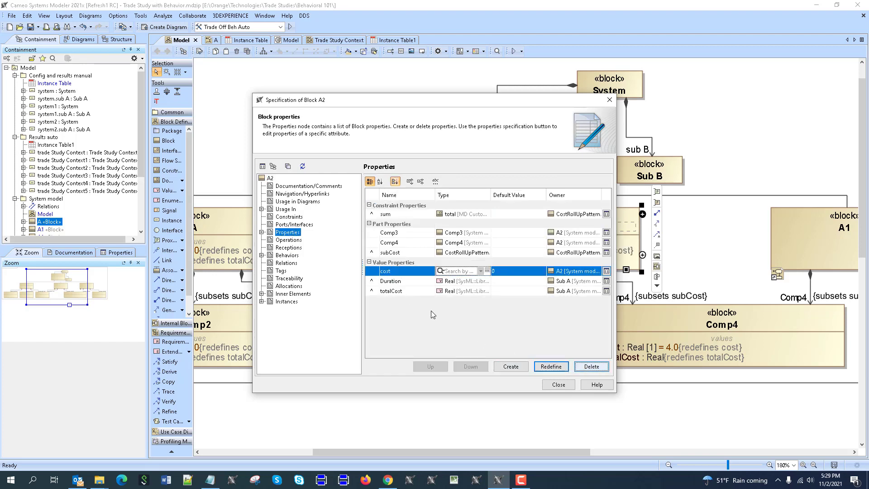
left_click(453, 308)
left_click(370, 291)
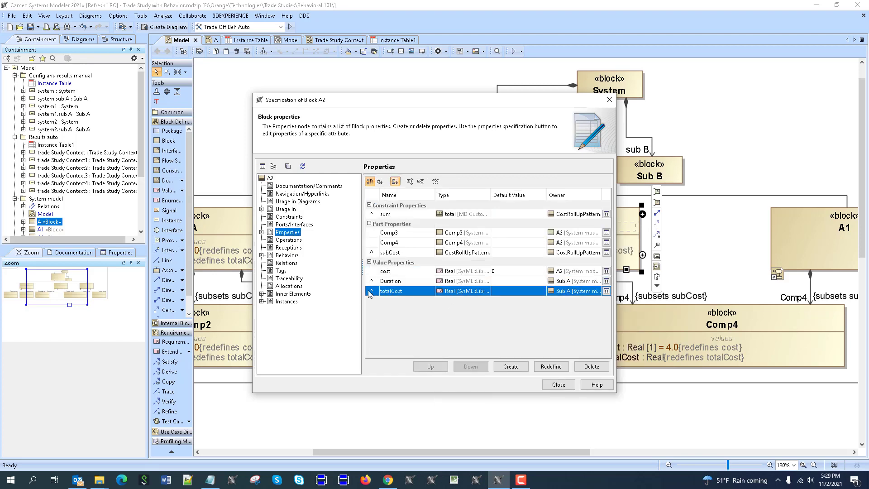
left_click(550, 367)
left_click(414, 440)
- In the specification of block A1, redefine the cost and totalCost value properties inherited from Sub A
left_click_drag(433, 452, 546, 452)
left_click(509, 269)
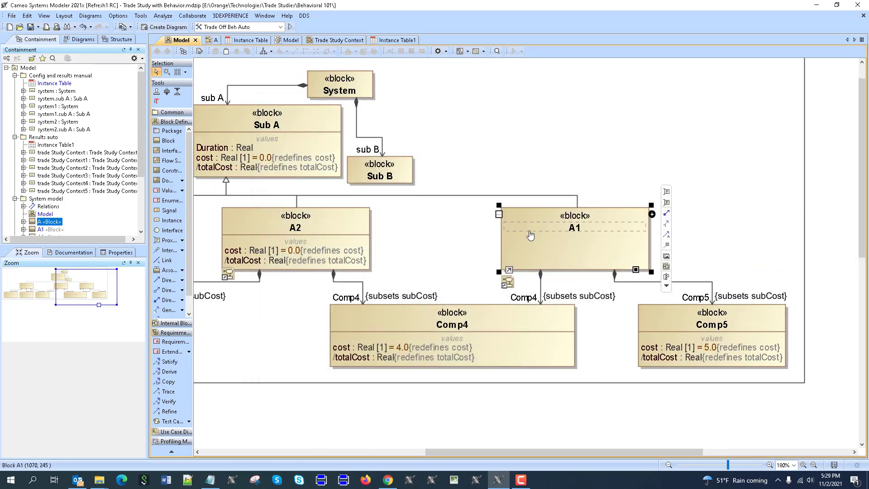
right_click(530, 232)
left_click(560, 237)
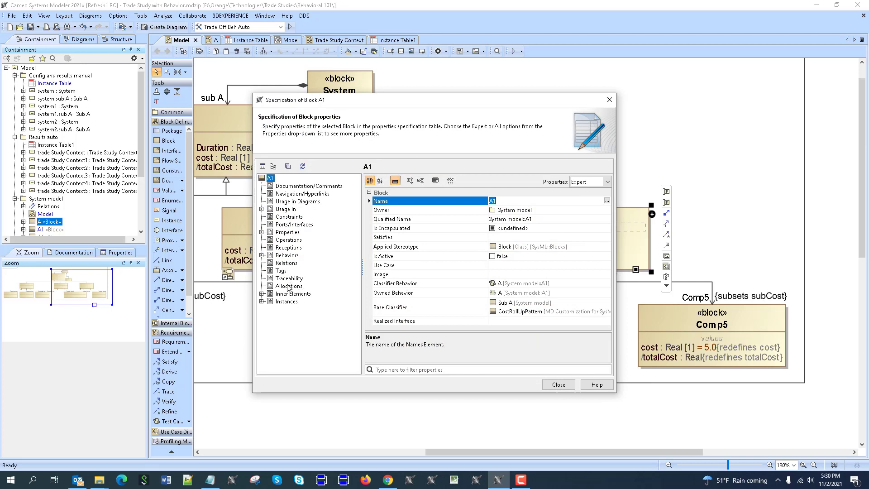
left_click(287, 232)
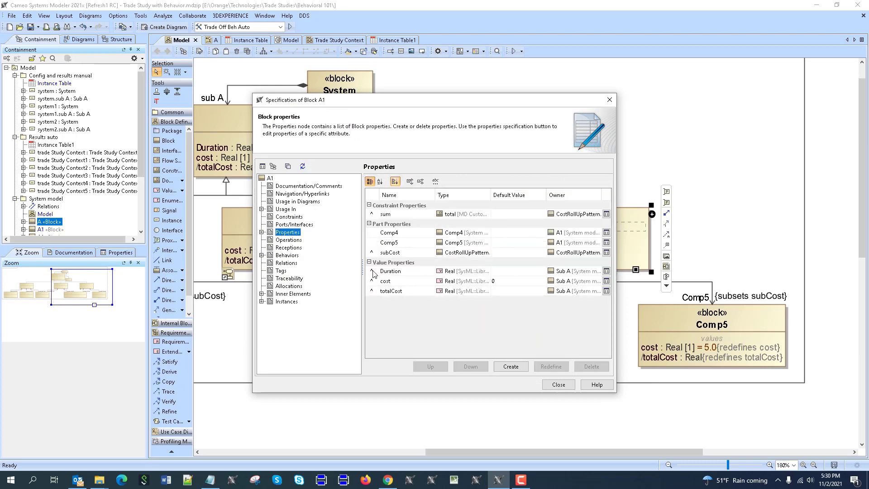
left_click(375, 281)
left_click(550, 366)
left_click(375, 302)
left_click(375, 291)
left_click(551, 368)
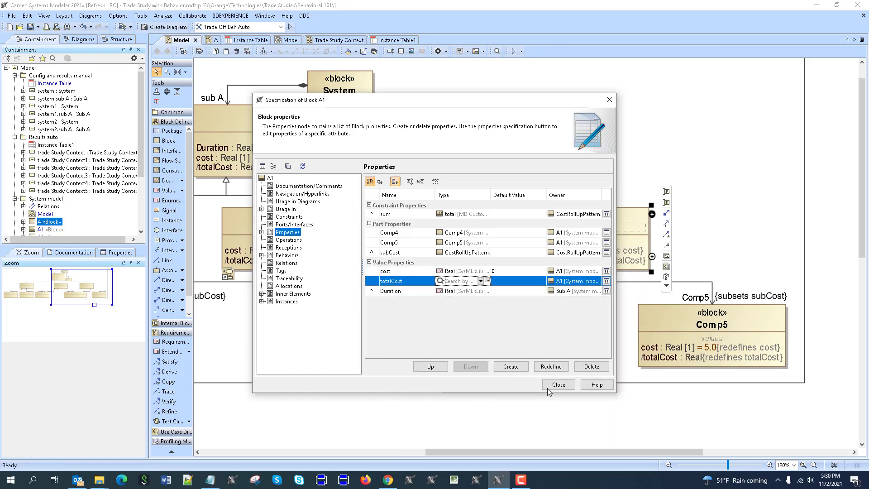
left_click(549, 385)
- Start a simulation of the System block and enlarge the simulation area to show more of its variables
left_click_drag(544, 454, 433, 450)
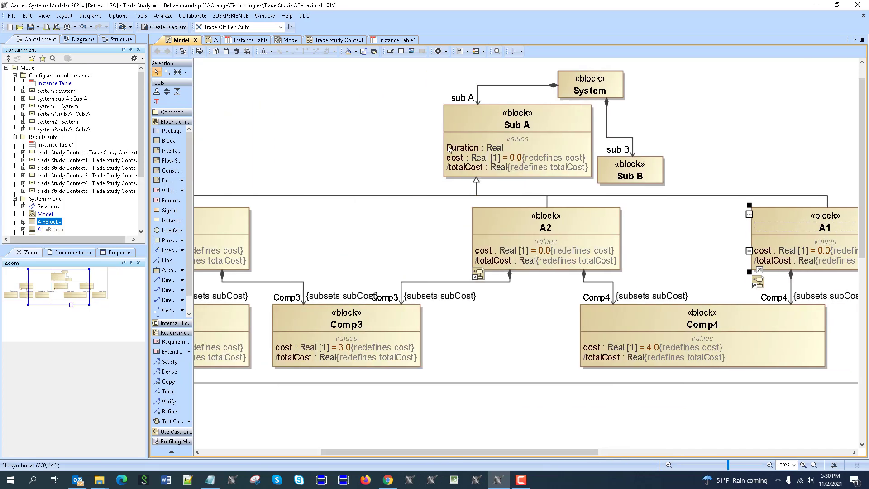
right_click(470, 113)
key("Escape")
right_click(569, 78)
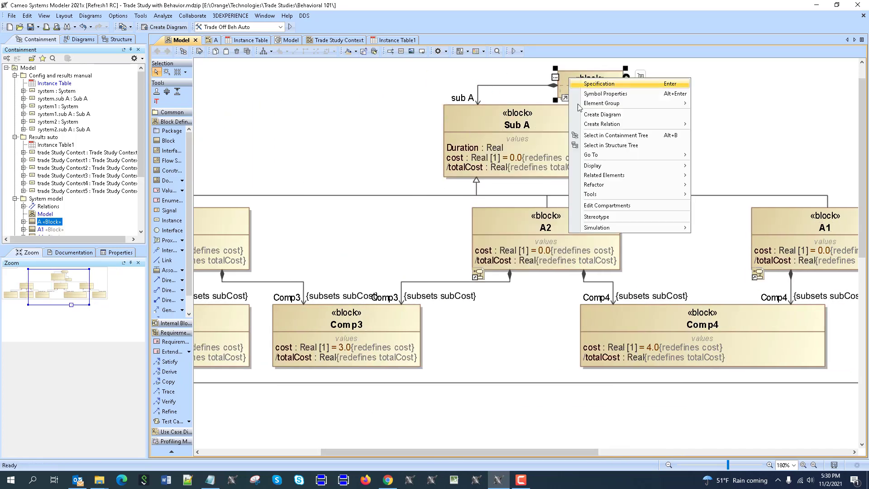
mouse_move(678, 227)
left_click(715, 228)
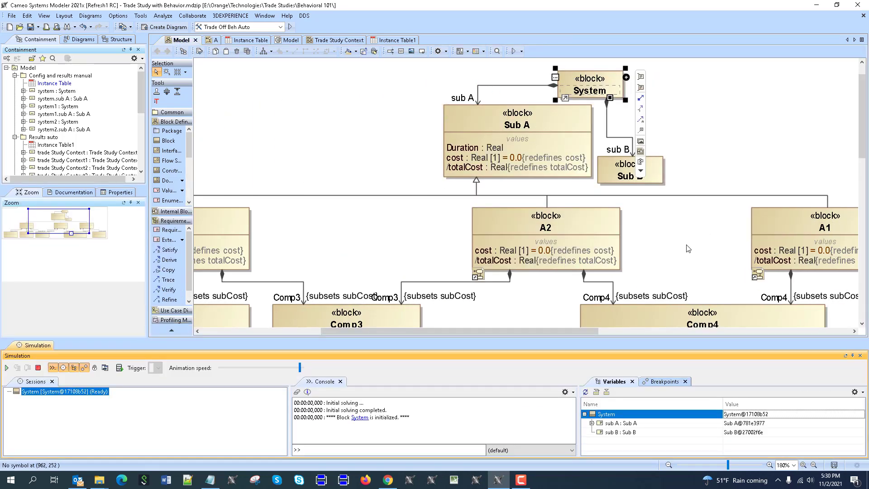
left_click_drag(620, 339, 618, 263)
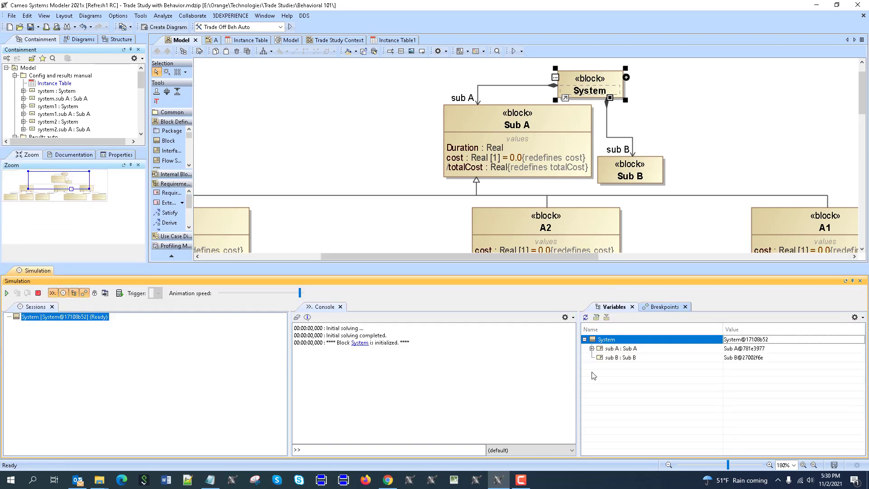
- Replace the value of the sub A part in the running simulation with an instance of block A
left_click(590, 351)
left_click(591, 348)
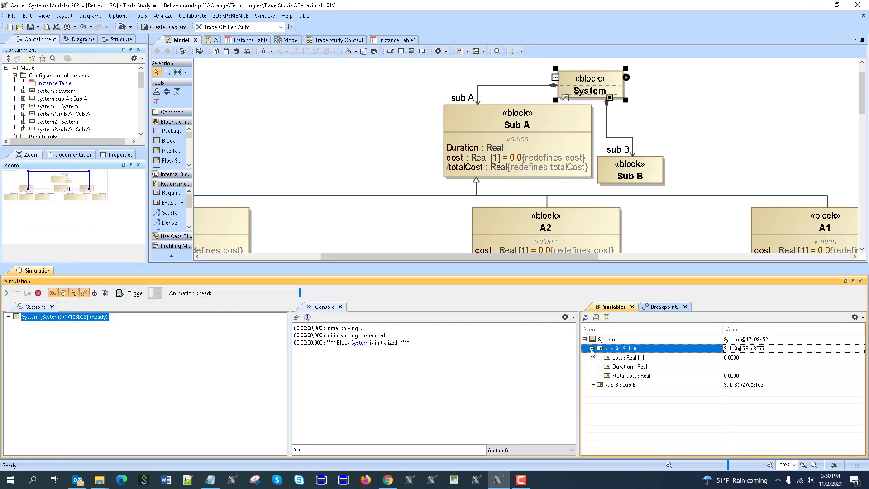
right_click(629, 355)
left_click(656, 378)
right_click(627, 351)
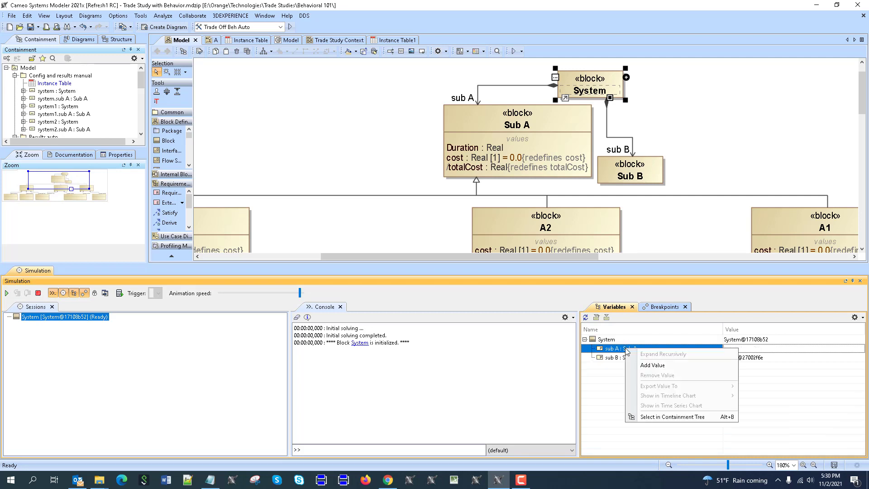
left_click(652, 365)
left_click(640, 375)
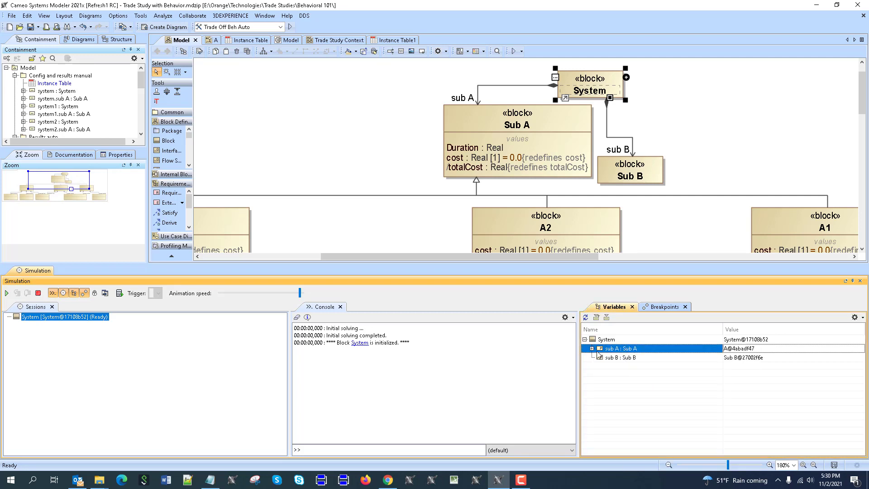
- Examine the cost and totalCost values of sub A and its parts Comp1 to Comp3, and end the simulation
left_click(592, 348)
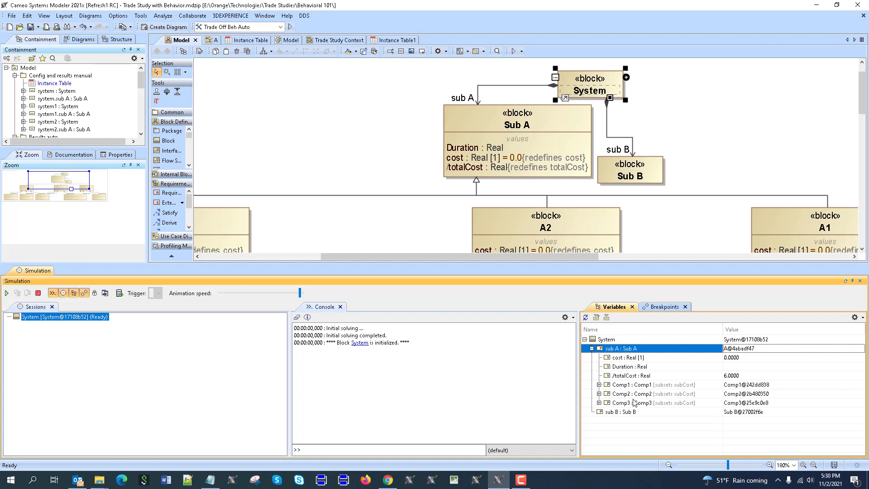
left_click(599, 385)
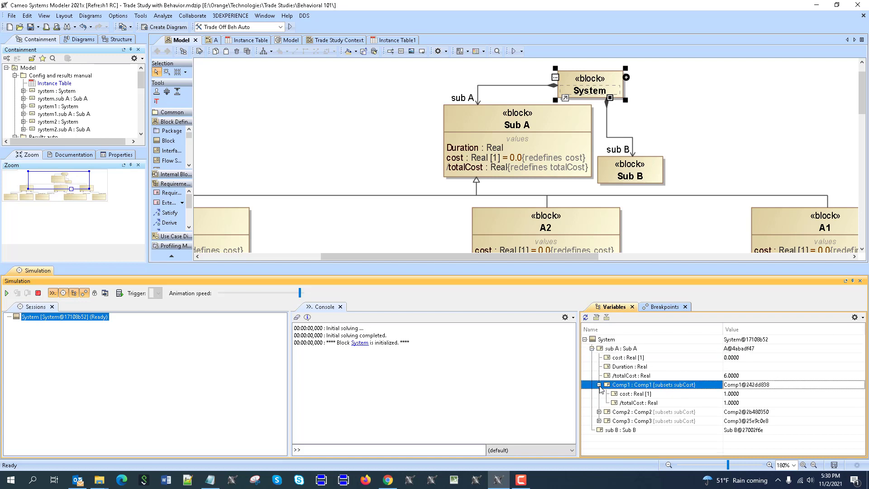
left_click(598, 412)
left_click(598, 439)
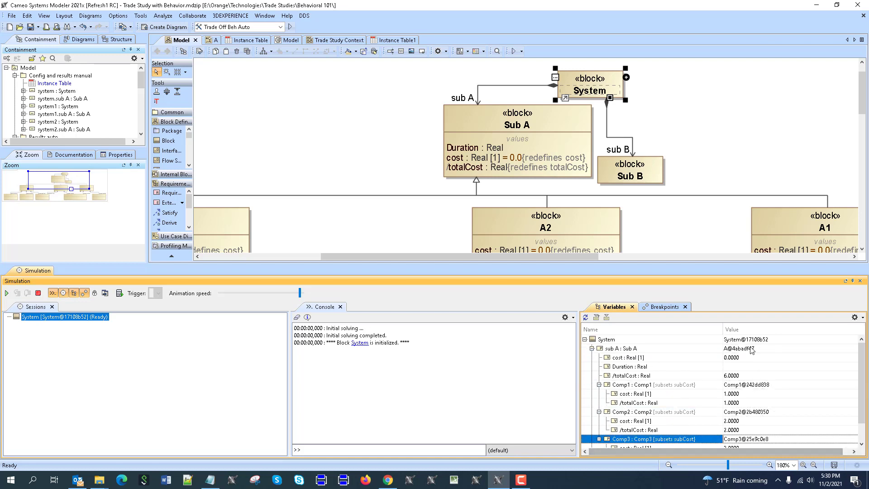
scroll(520, 226, "down", 1)
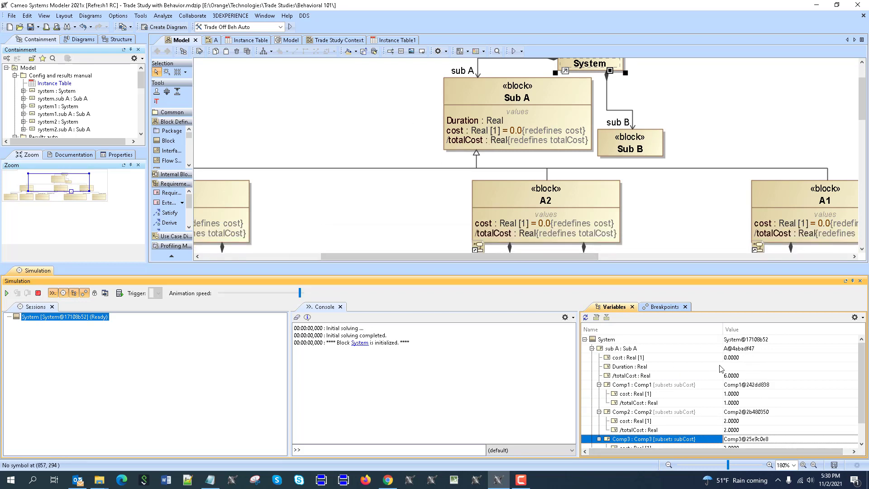
left_click(38, 293)
left_click(846, 281)
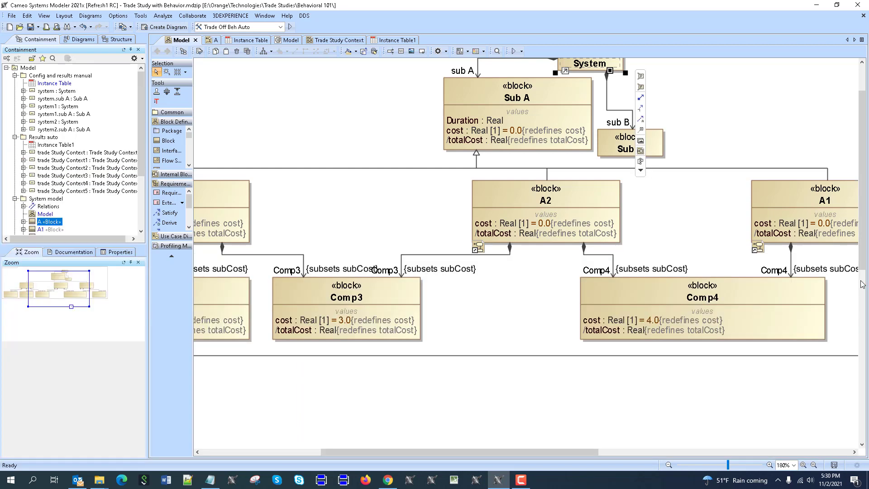
- Automatically lay out the whole System block definition diagram with nothing selected
scroll(395, 278, "up", 2)
left_click(263, 51)
left_click(546, 270)
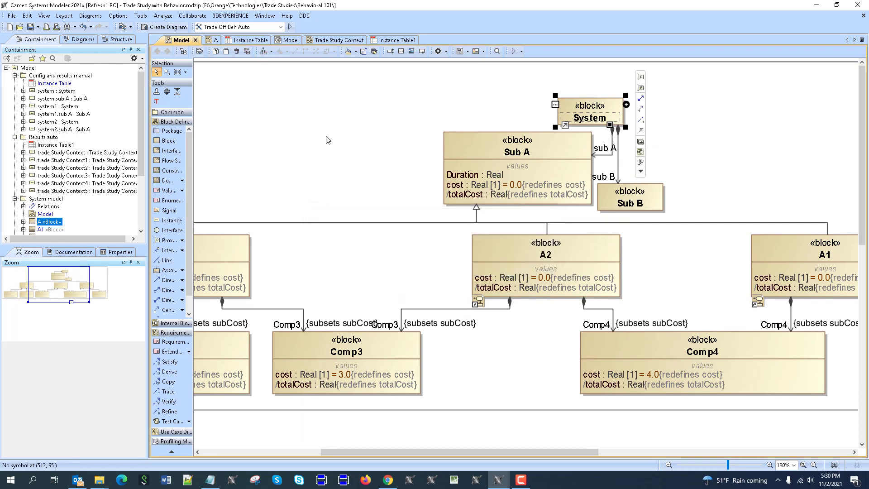
left_click(263, 52)
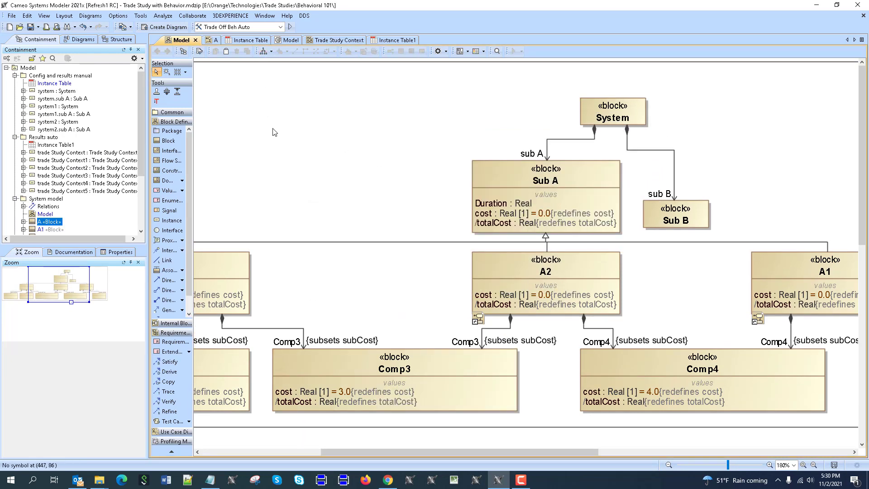
- Review the activity diagram with the Comp4 and Comp5 swimlanes and return to block A in the block diagram
left_click(212, 40)
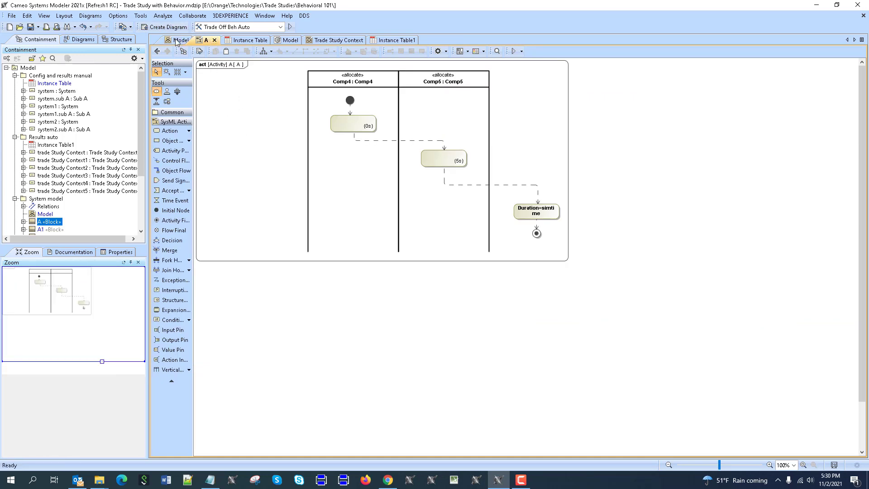
left_click(176, 41)
left_click_drag(446, 453, 327, 453)
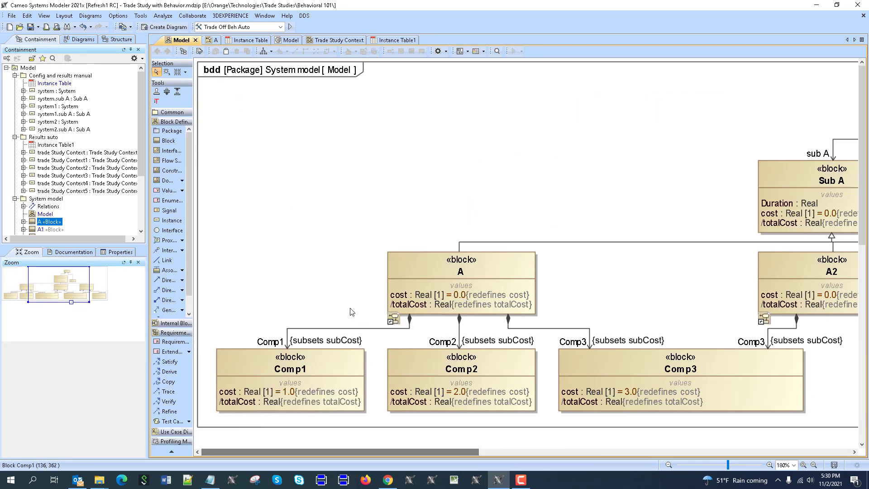
- Insert an opaque action into the control flow in the Comp1 swimlane of block A's activity diagram, with the initial node above it
double_click(403, 262)
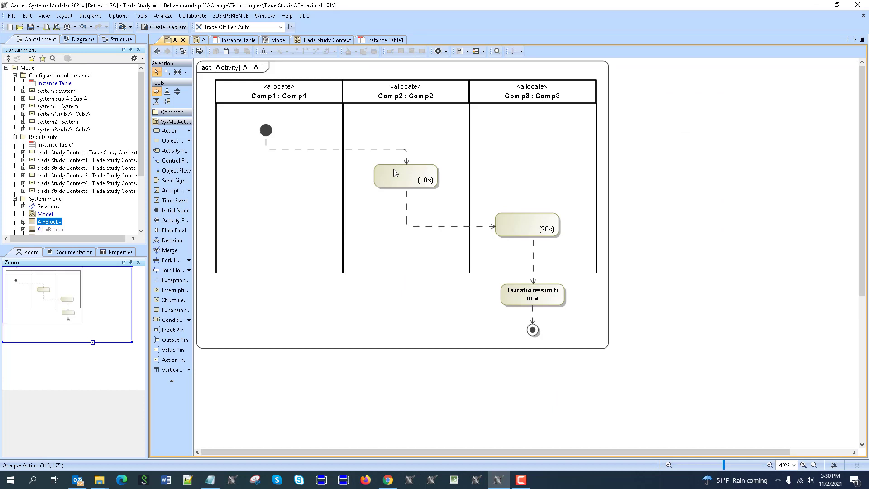
mouse_move(270, 133)
left_mouse_down()
mouse_move(368, 134)
mouse_move(239, 132)
mouse_move(268, 135)
left_mouse_up()
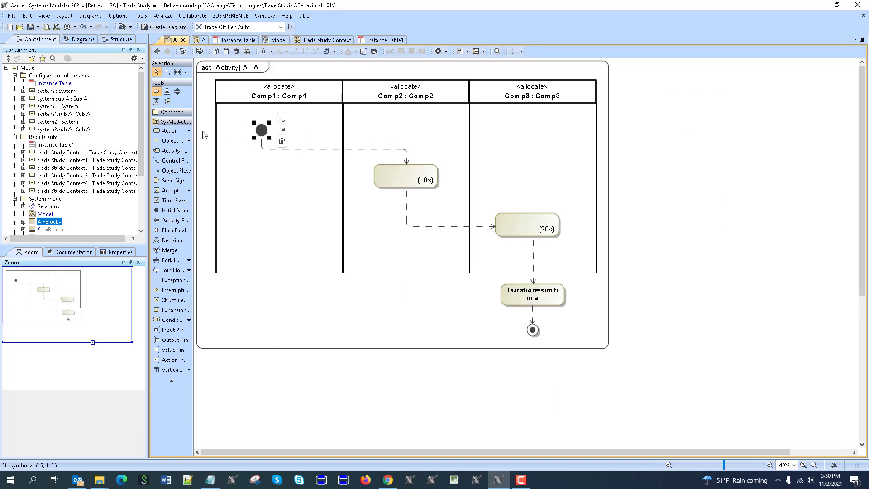
left_click(189, 130)
left_click(218, 159)
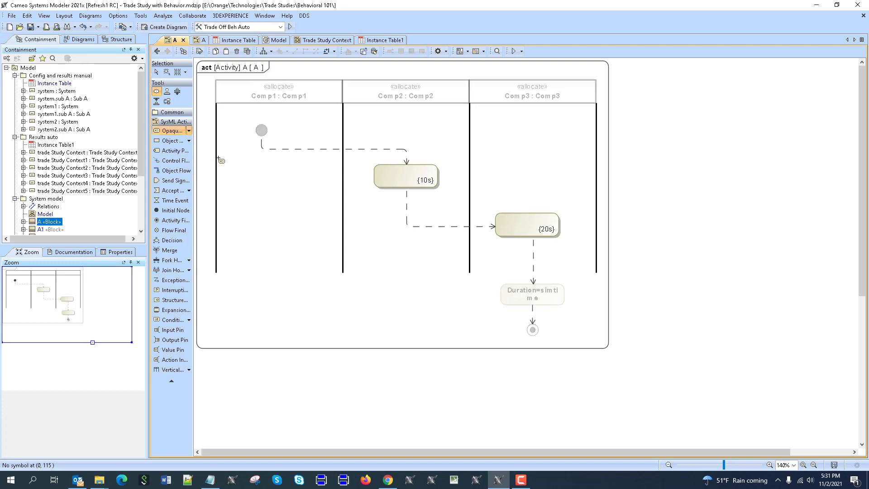
left_click(261, 144)
left_click(482, 270)
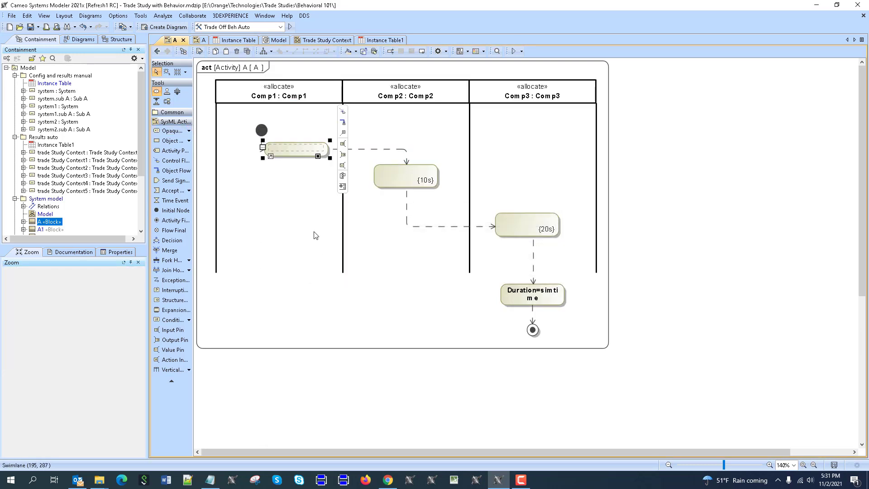
left_click_drag(301, 151, 275, 117)
left_click_drag(266, 154, 284, 153)
left_click_drag(276, 118, 284, 118)
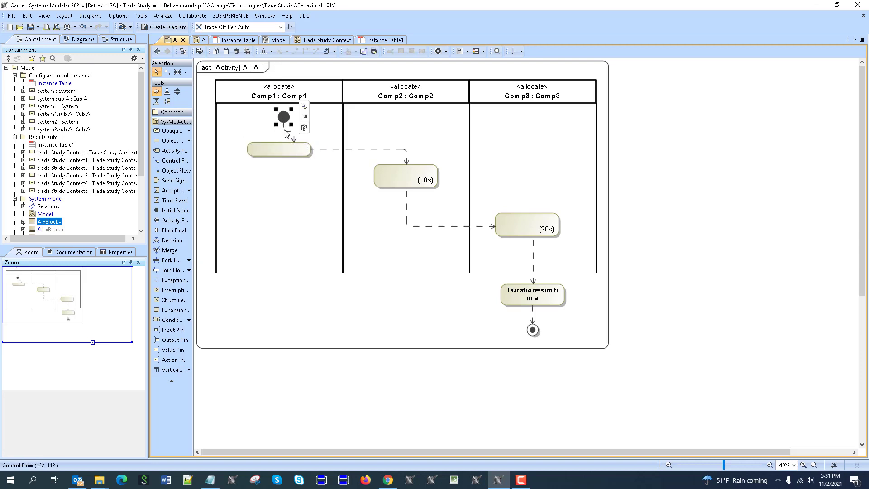
- Enter x=cost as the name of the new action in the Comp1 swimlane of block A's activity diagram
left_click(281, 153)
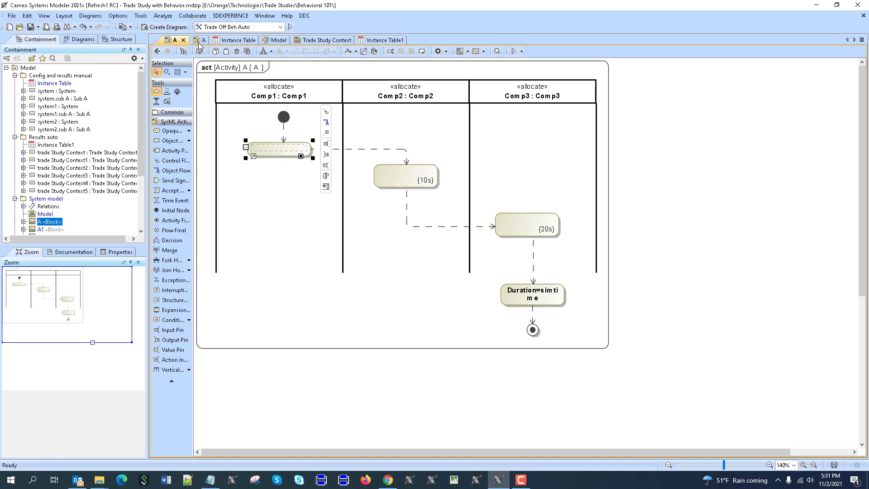
left_click(157, 51)
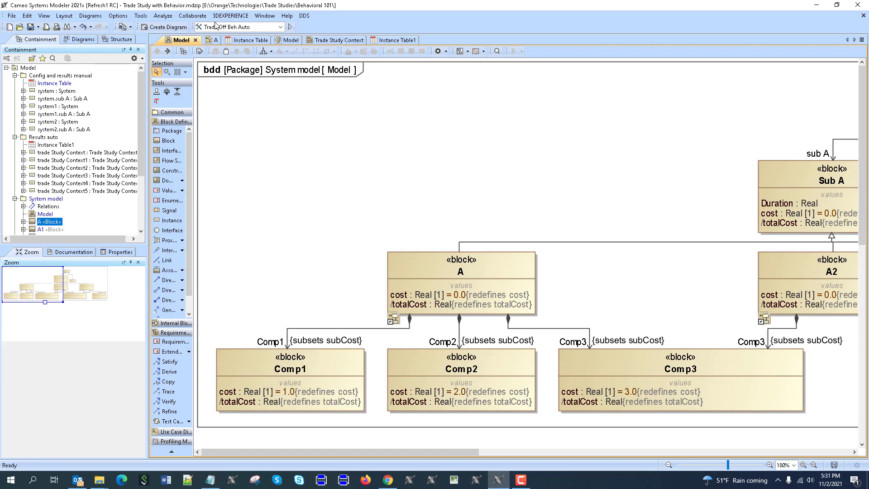
left_click(216, 41)
left_click(177, 41)
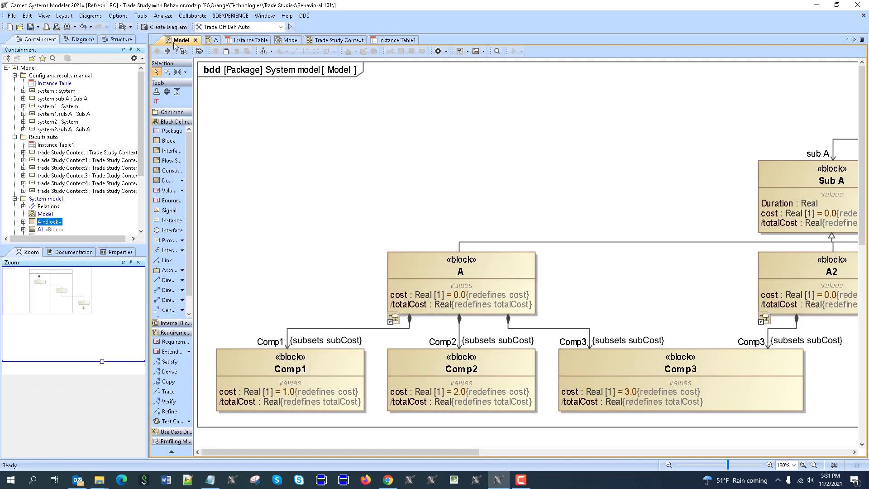
double_click(419, 265)
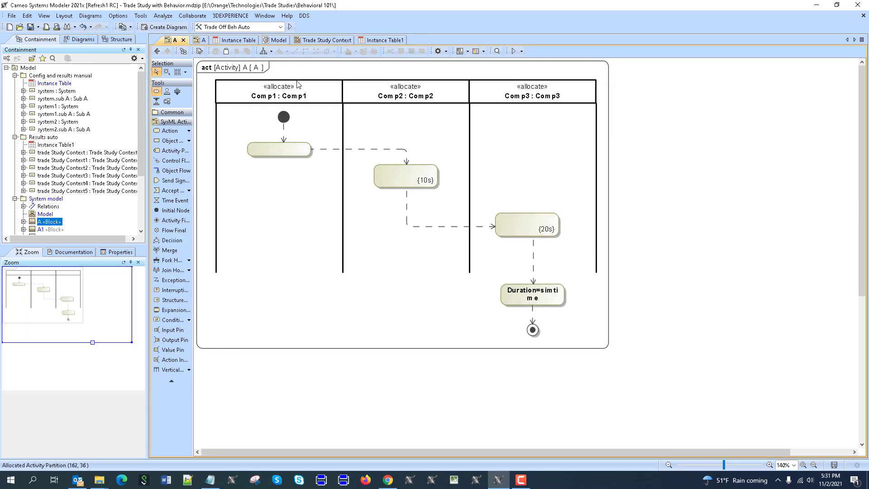
left_click(287, 157)
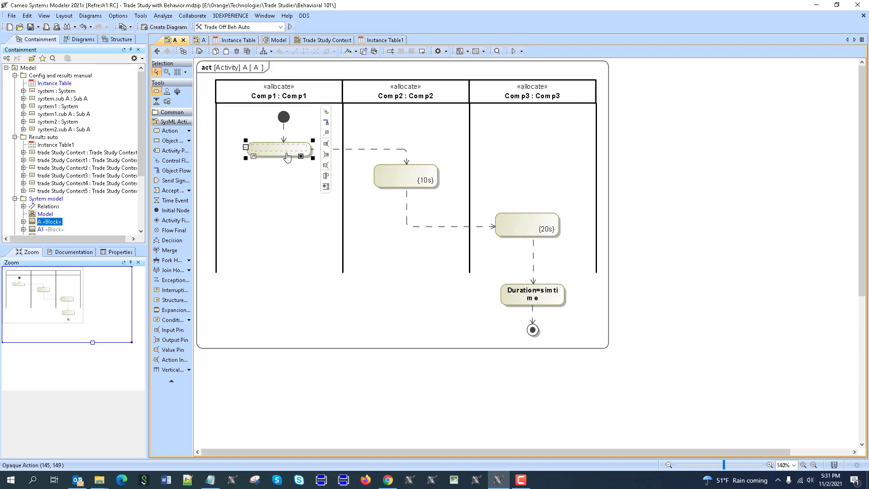
type("x=cost")
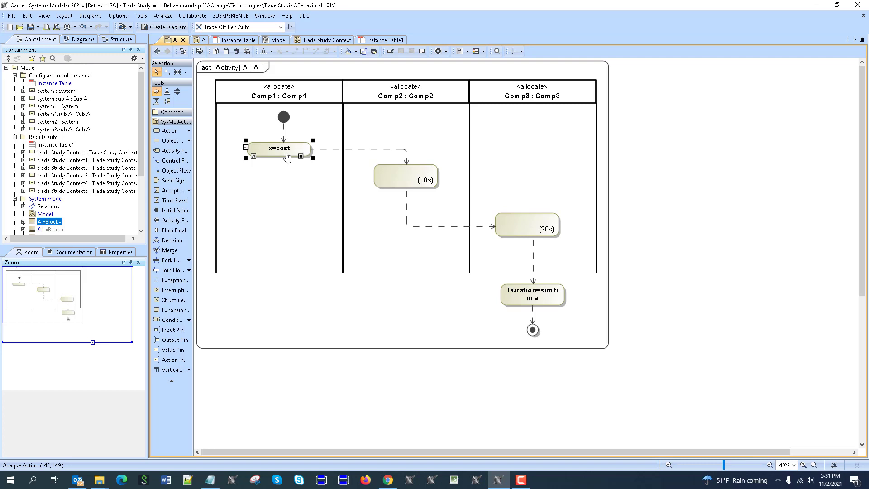
- Add a duration constraint of 5s to the x=cost action
left_click(171, 112)
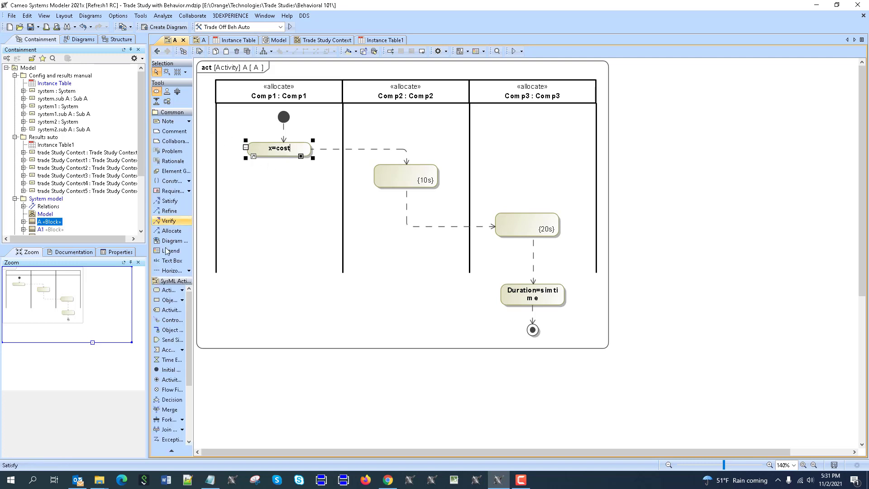
left_click(189, 182)
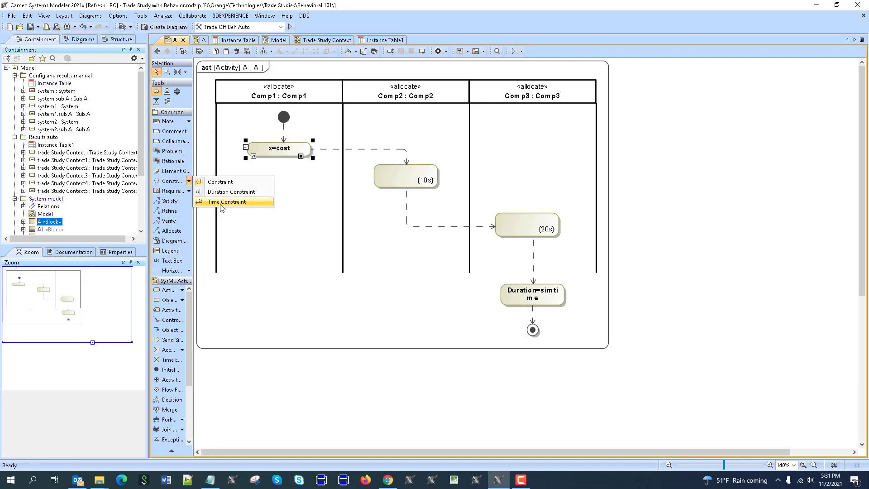
left_click(234, 197)
left_click(306, 151)
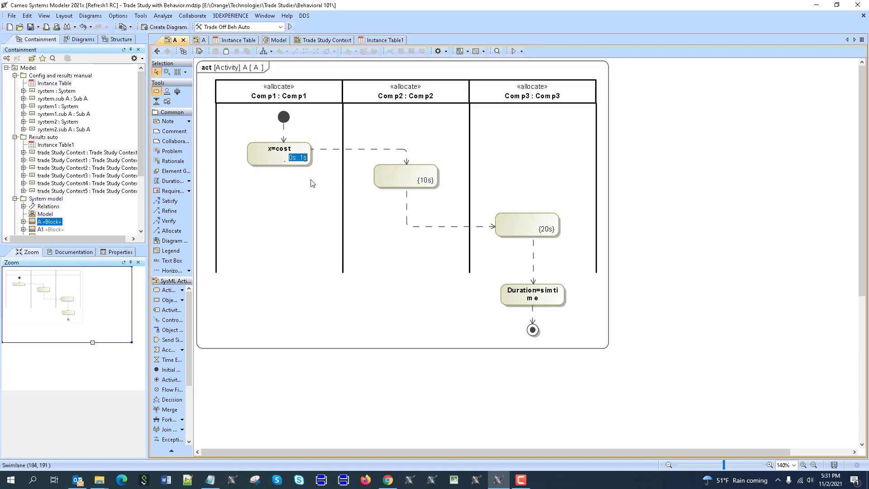
type("5")
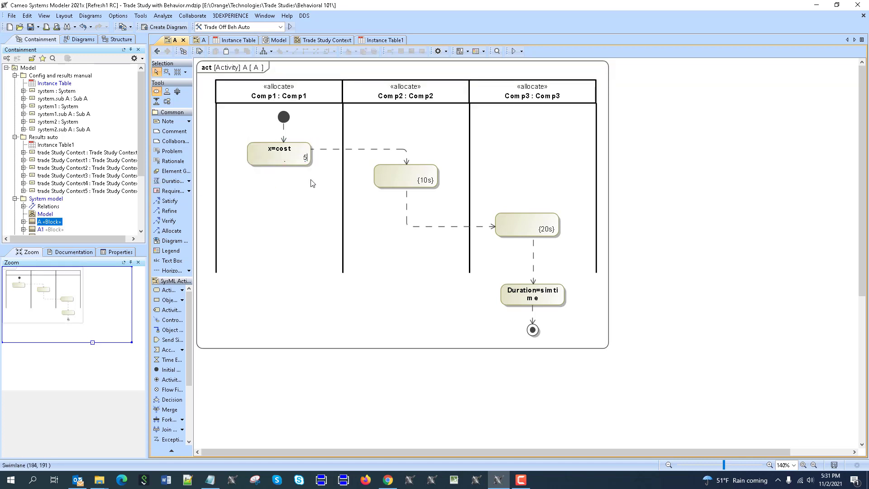
type("s")
left_click(241, 226)
- Extend the Comp1 action's expression to x=cost*5
left_click(290, 149)
left_click(292, 150)
left_click(307, 145)
type("*5")
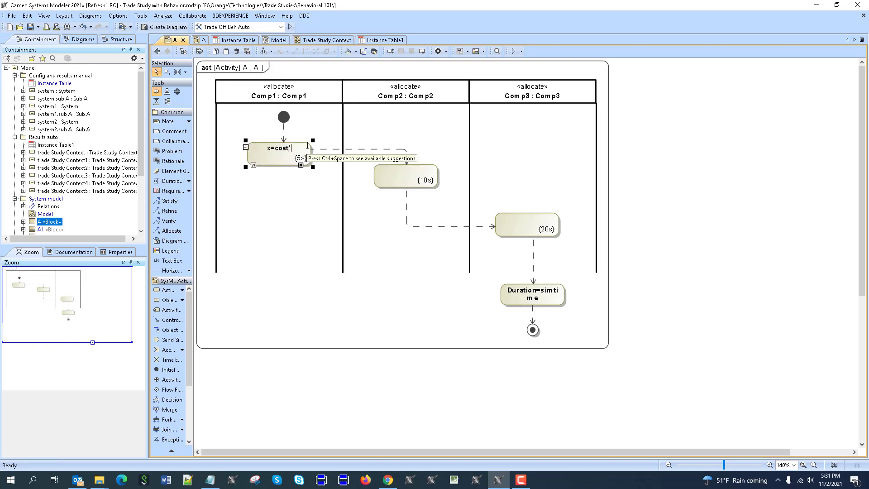
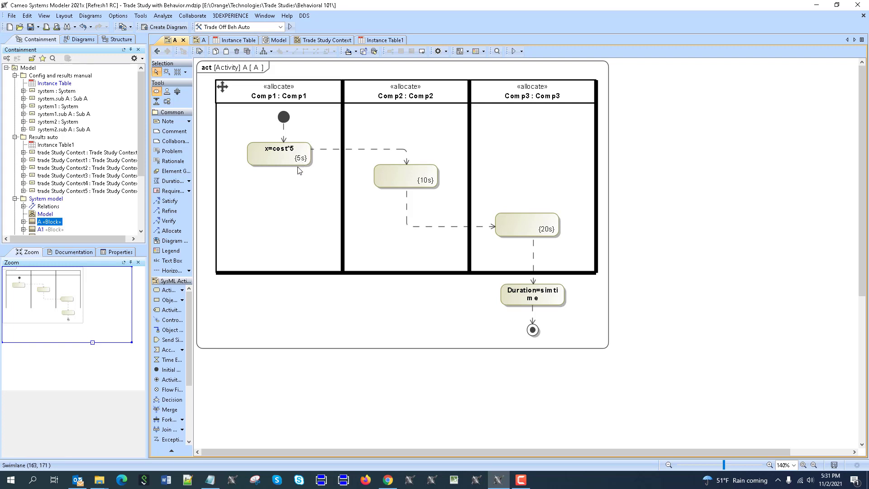
- Add an output pin named x on the lower edge of the x=cost*5 action
left_click(272, 160)
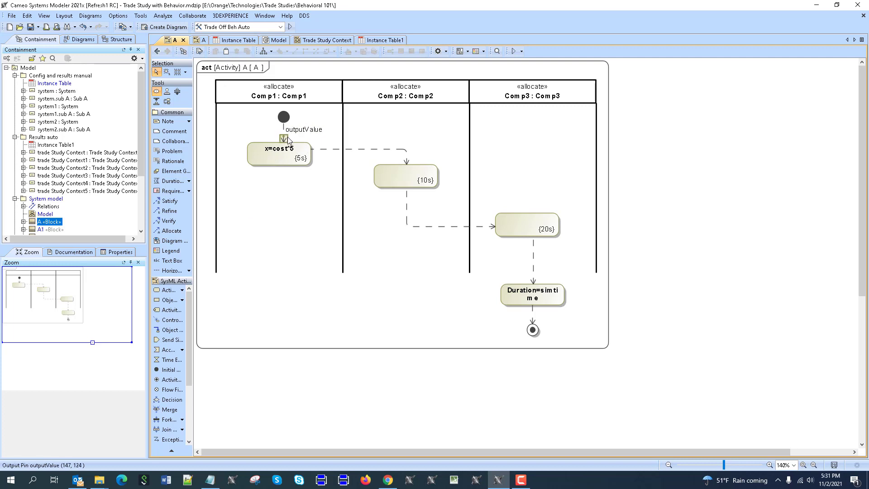
left_click_drag(284, 138, 281, 169)
left_click(300, 180)
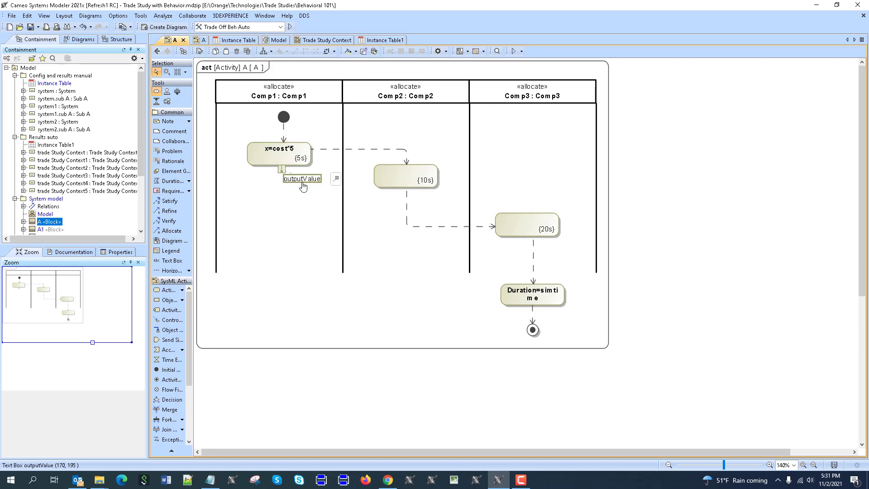
left_click(300, 179)
type("x")
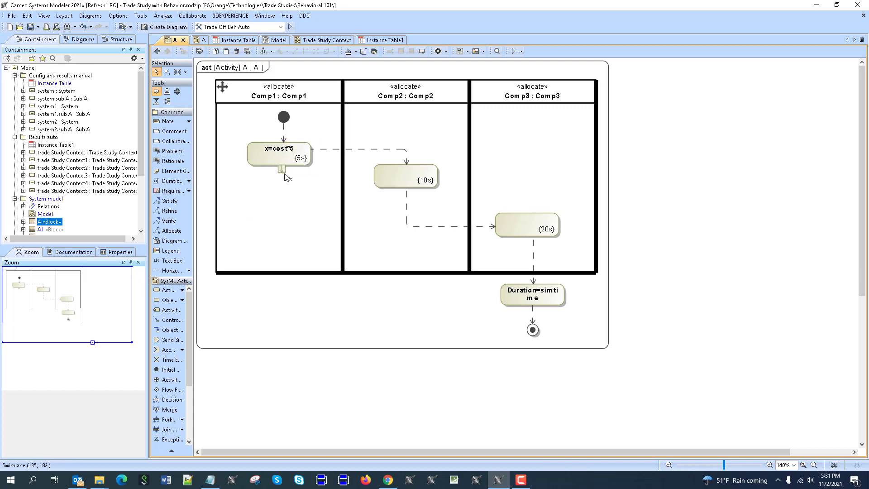
- Try to set pin x's type to Real and draw an object flow from it to the Duration=simtime action
type(":")
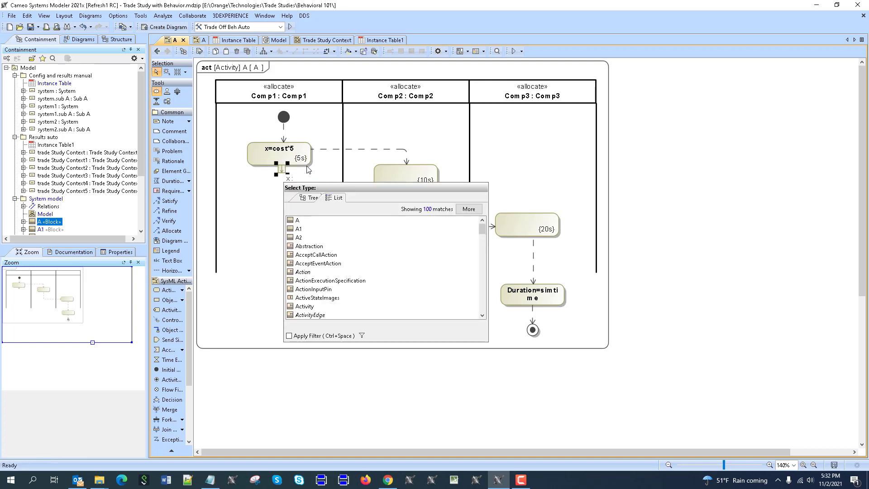
left_click(312, 199)
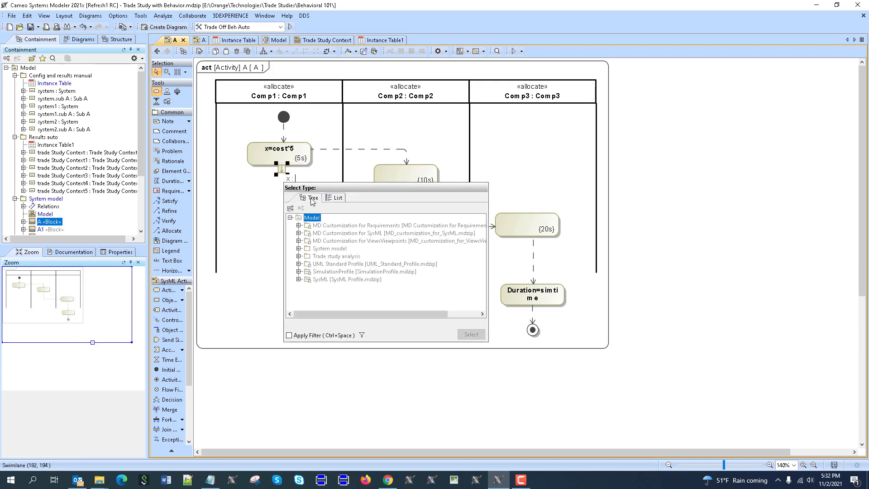
left_click(334, 200)
type("Real")
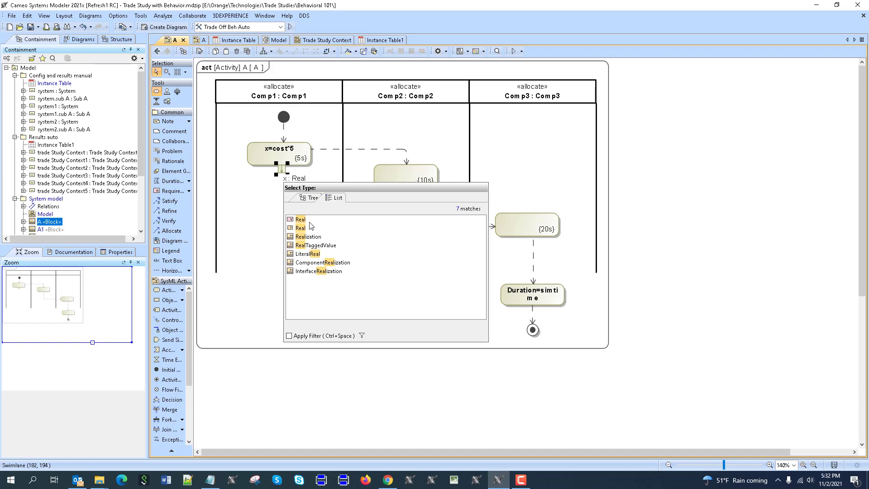
double_click(311, 226)
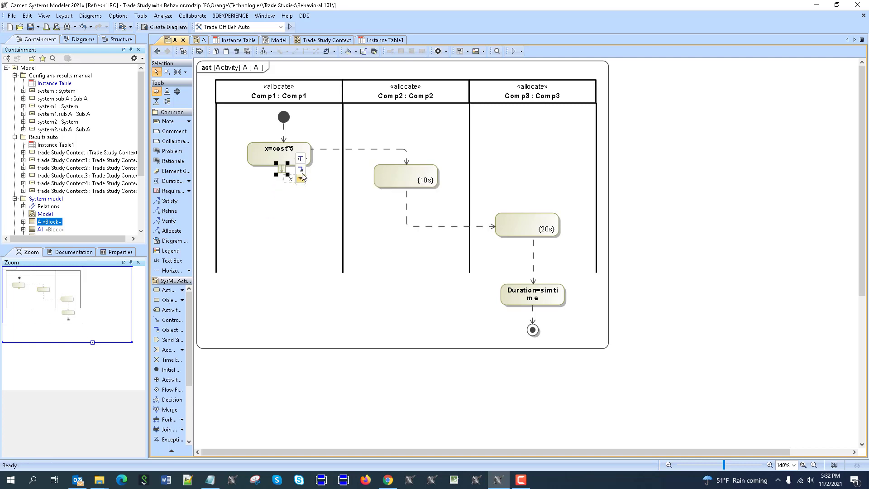
left_click_drag(302, 177, 505, 298)
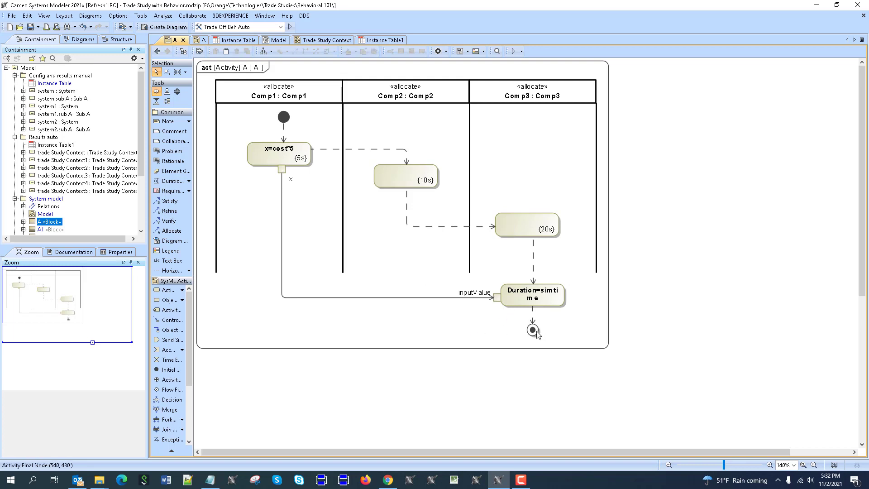
- Move the activity final node slightly lower and enlarge the Duration=simtime action
left_click_drag(537, 334, 536, 347)
left_click(519, 301)
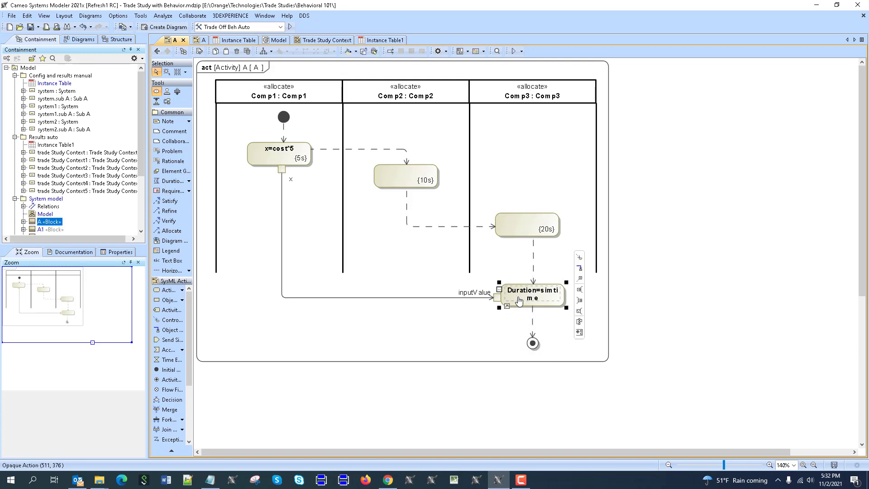
left_click_drag(566, 308, 567, 313)
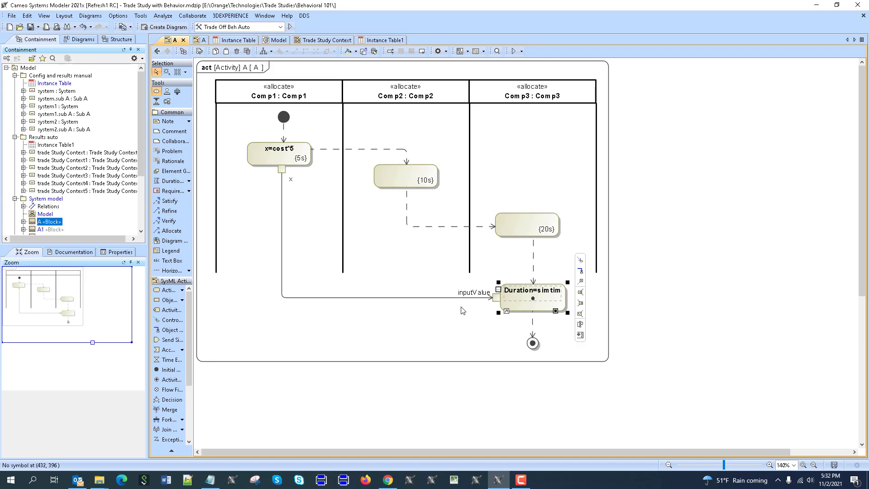
- Delete the Duration action's input pin and output pin x, and resize the Duration=simtime action to fit its name on one line
left_click(496, 297)
key("Delete")
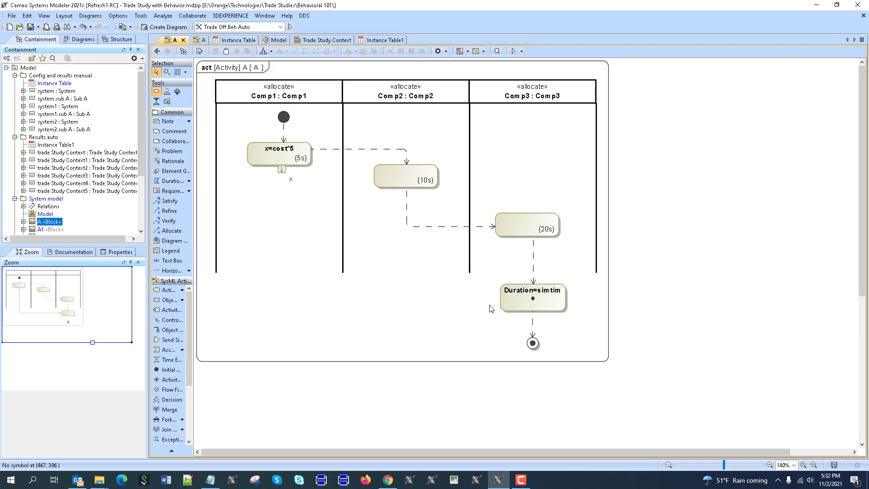
left_click(549, 313)
left_click_drag(568, 314, 570, 304)
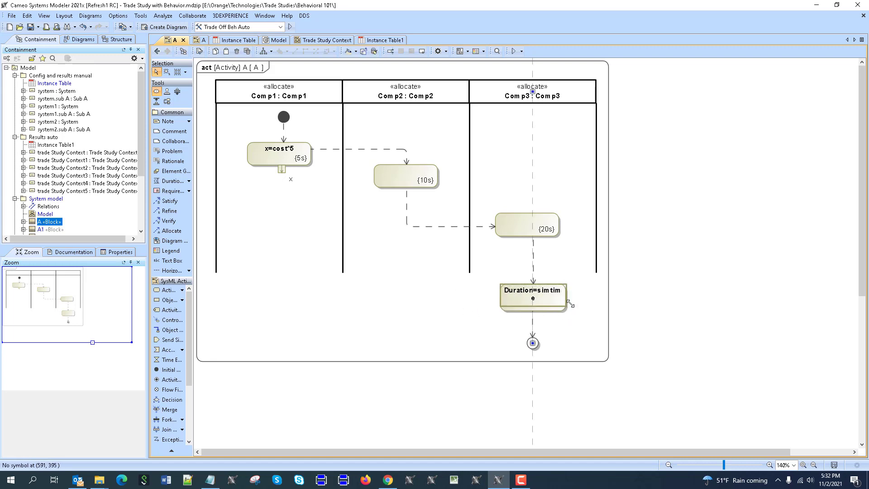
left_click(281, 170)
key("Delete")
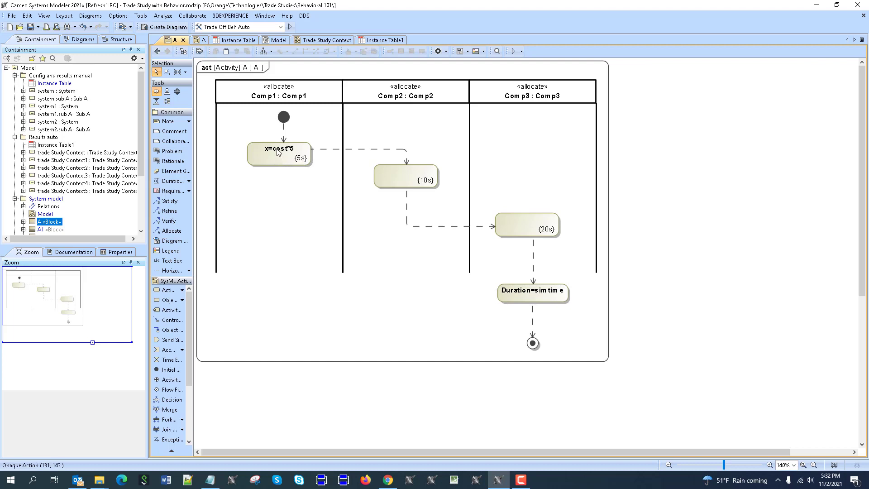
- Change the Comp1 action's expression to cost=cost*5
left_click(263, 149)
double_click(263, 149)
type("c")
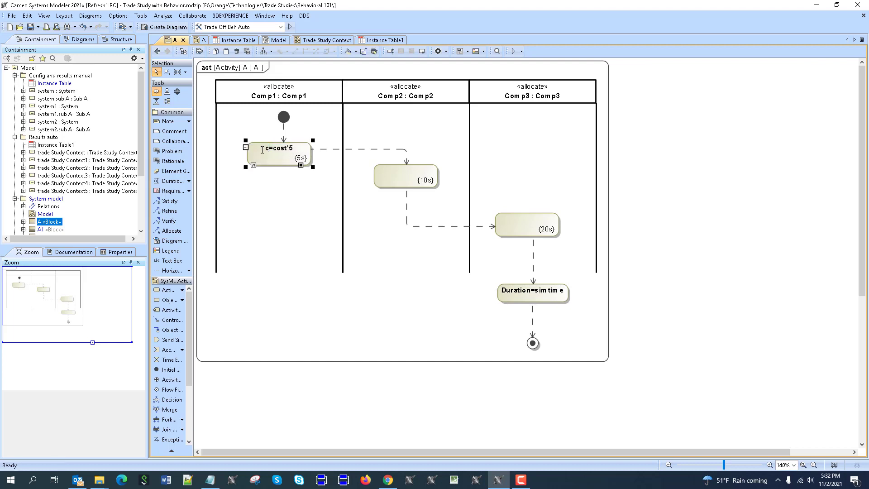
type("ost")
- Enter cost=cost*10 as the expression of the 10s action in the Comp2 swimlane
left_click(405, 176)
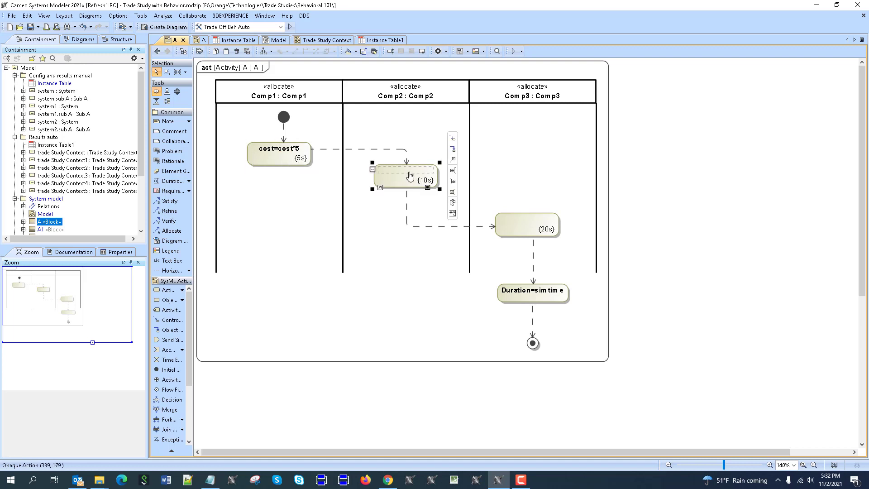
left_click(409, 176)
type("cost=")
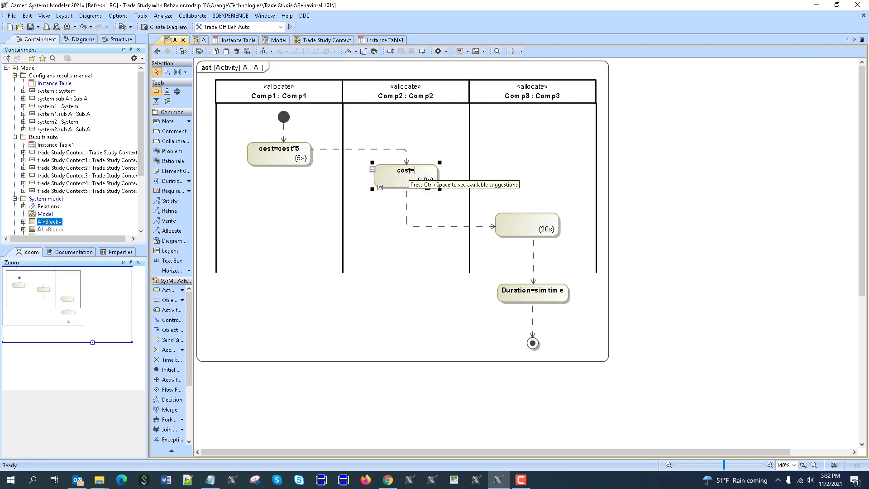
type("cost*10")
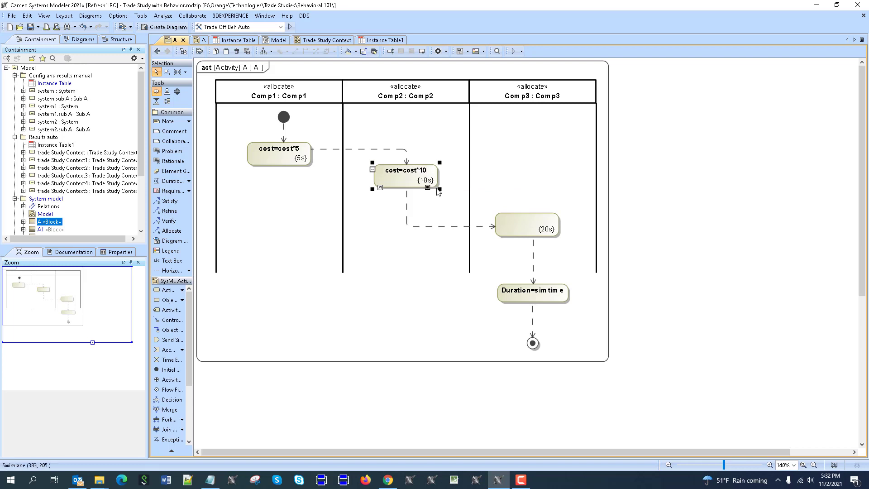
- Enter cost=cost*20 as the name of the 20s action in the Comp3 swimlane
left_click(501, 244)
left_click(520, 226)
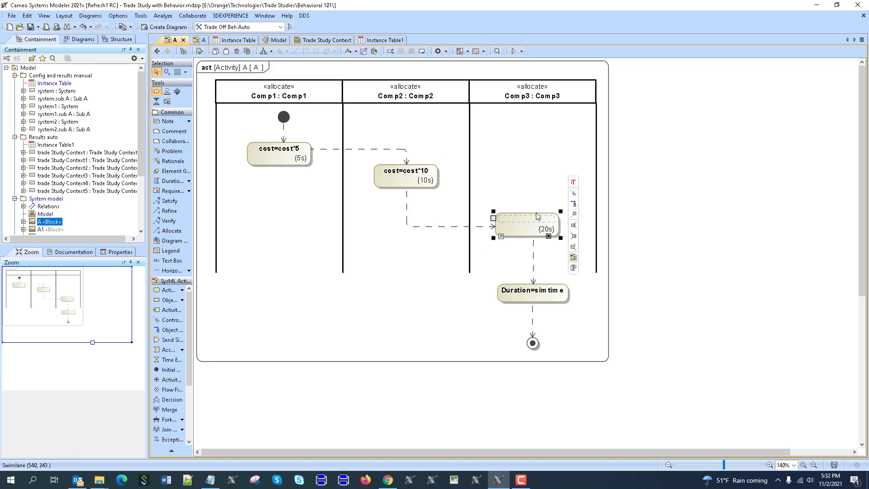
type("cost=cost*")
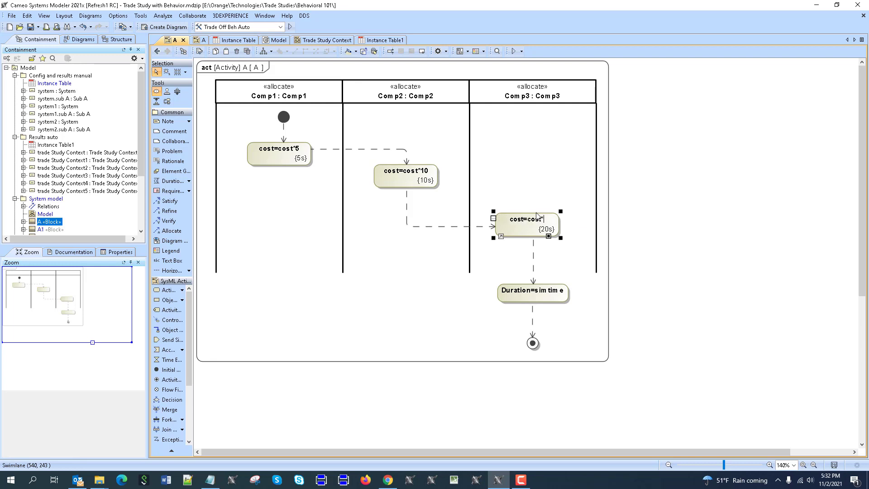
type("20")
left_click(619, 287)
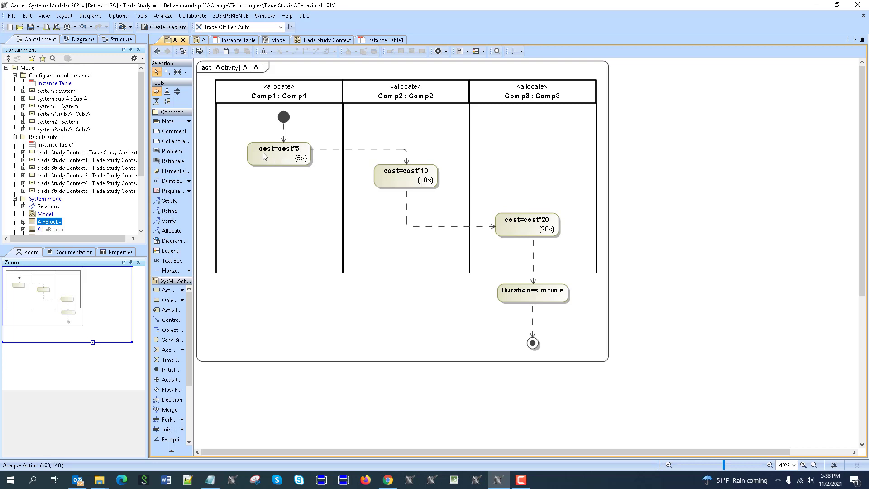
- Open block A2's activity diagram and enter cost=cost*5 as the expression of the 5s action in the Comp3 swimlane
left_click(157, 51)
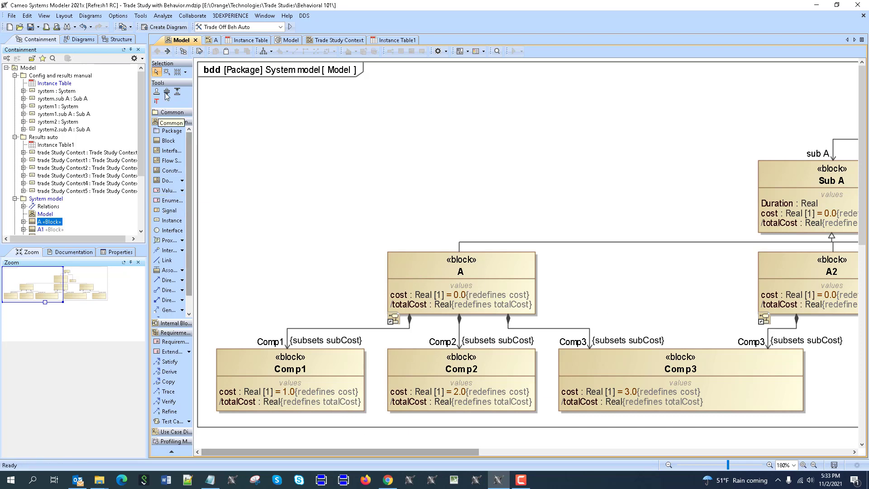
left_click(167, 51)
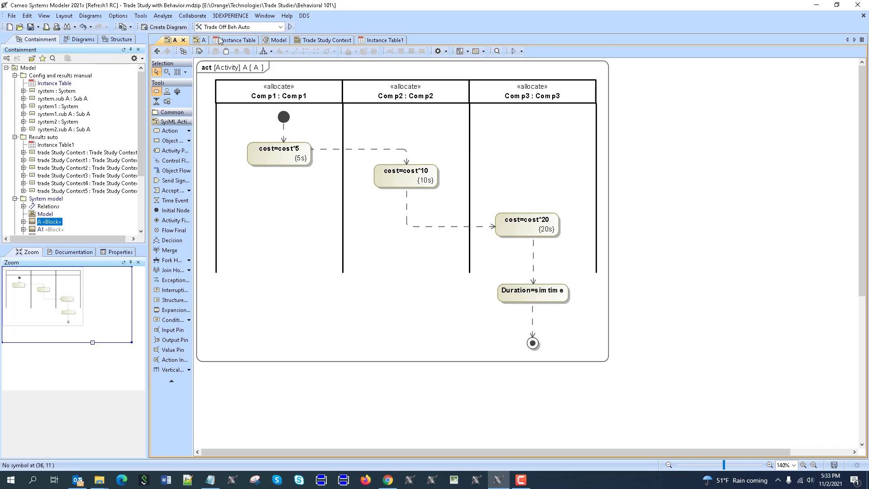
left_click(157, 51)
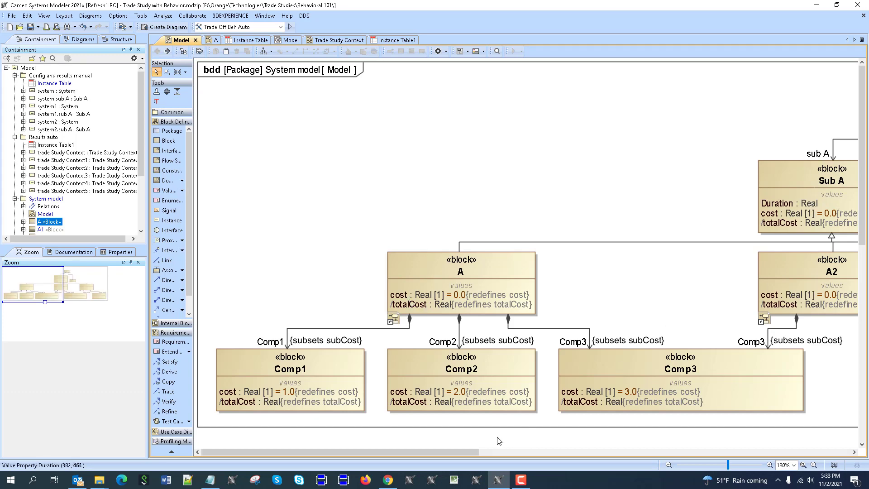
left_click_drag(449, 453, 565, 445)
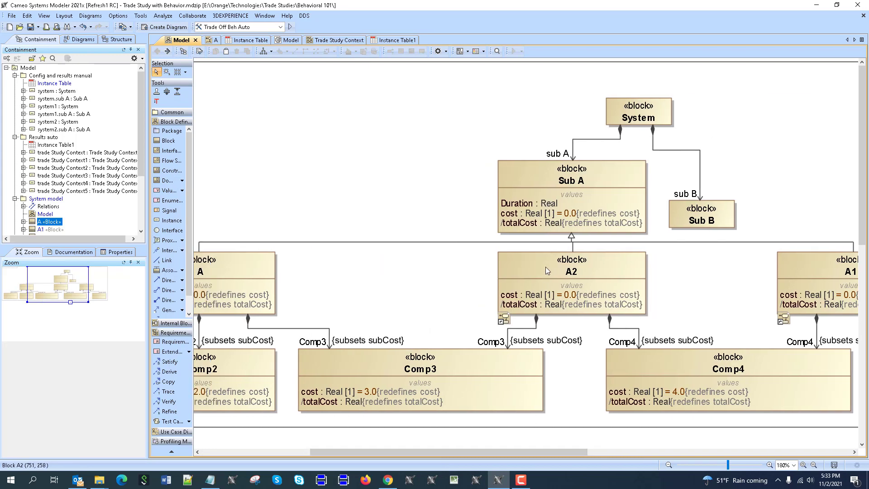
double_click(545, 260)
left_click(329, 131)
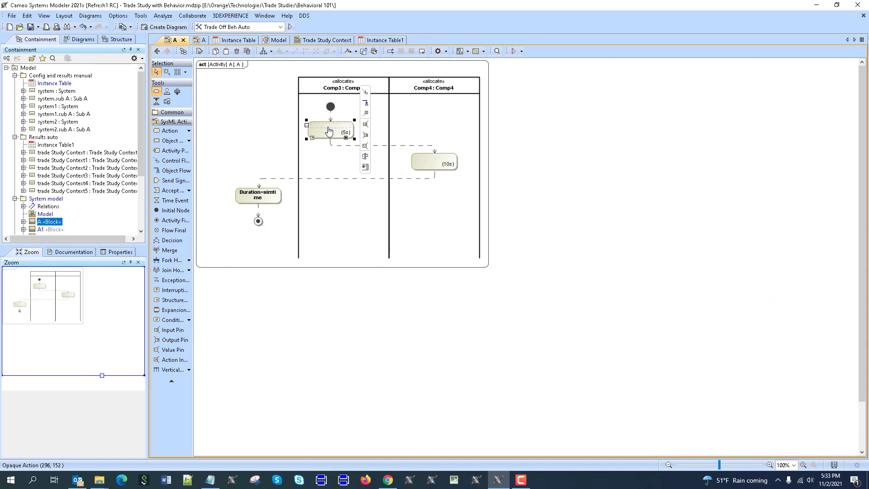
type("cost=cost*5")
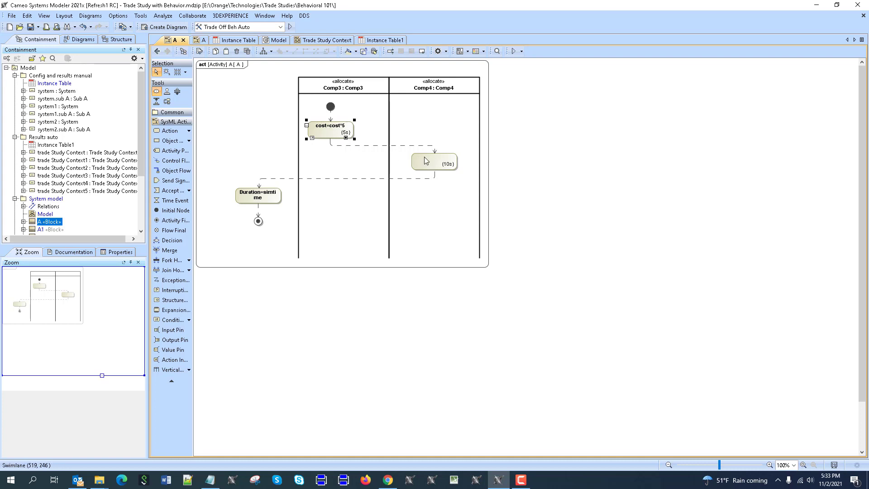
- Enter cost=cost*10 as the name of the 10s action in the Comp4 swimlane
left_click(425, 161)
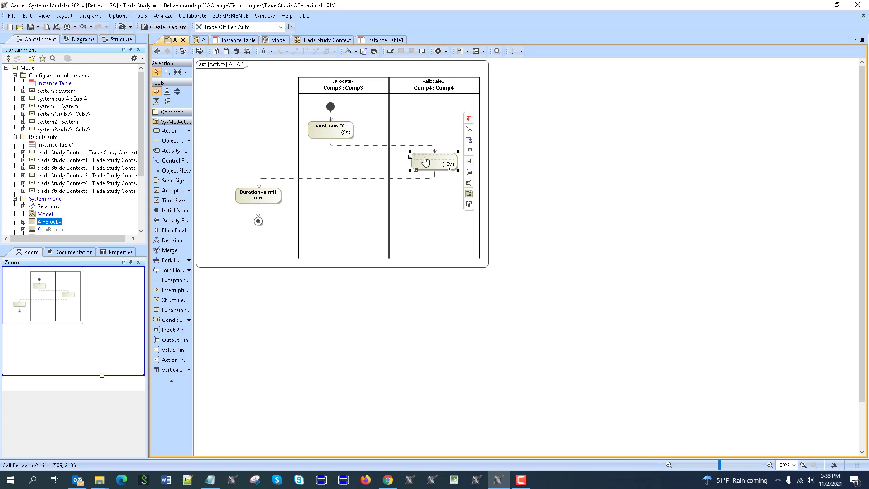
type("cost=cost*")
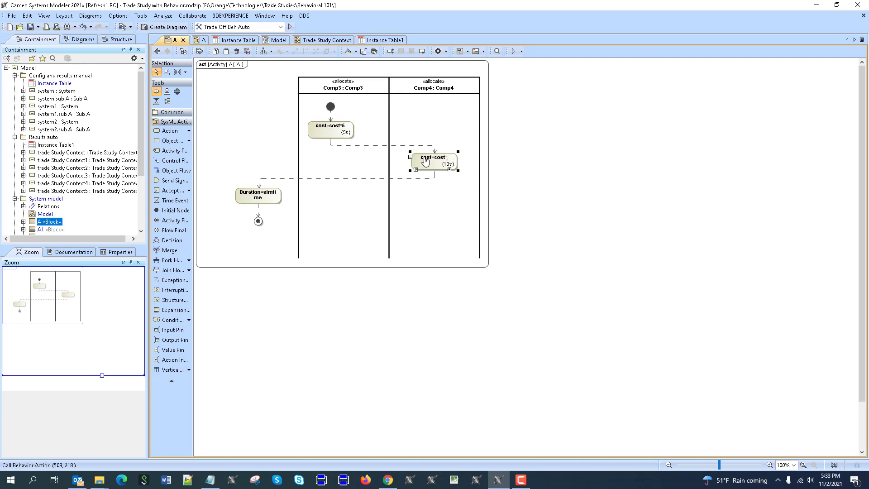
type("10")
left_click(625, 222)
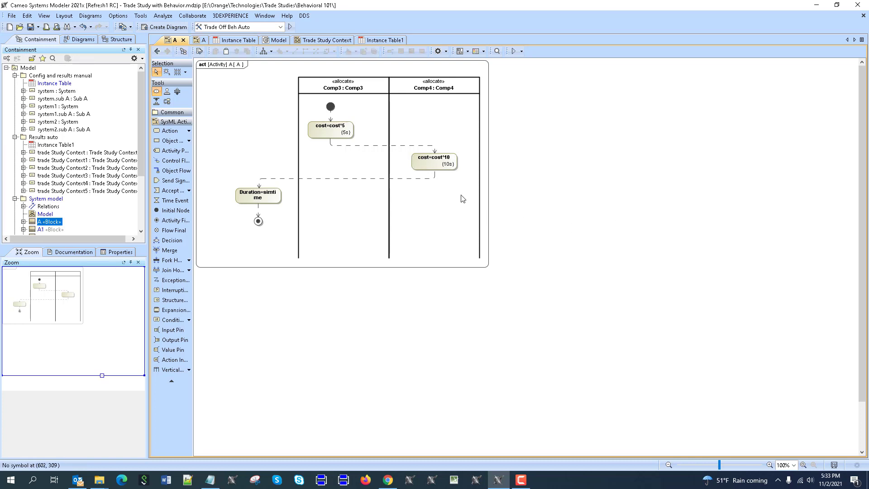
- Replace the 10s call behavior action in the Comp4 swimlane with a new opaque action inserted on the control flow from the cost=cost*5 action
double_click(438, 165)
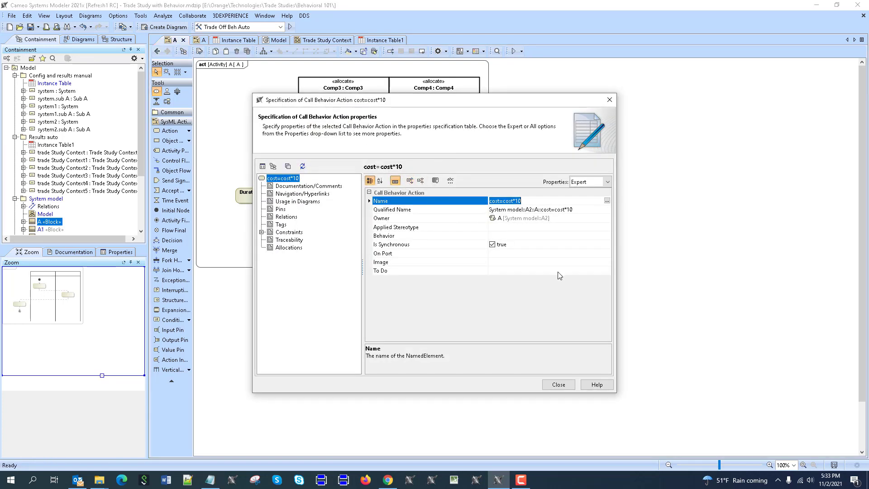
left_click(558, 384)
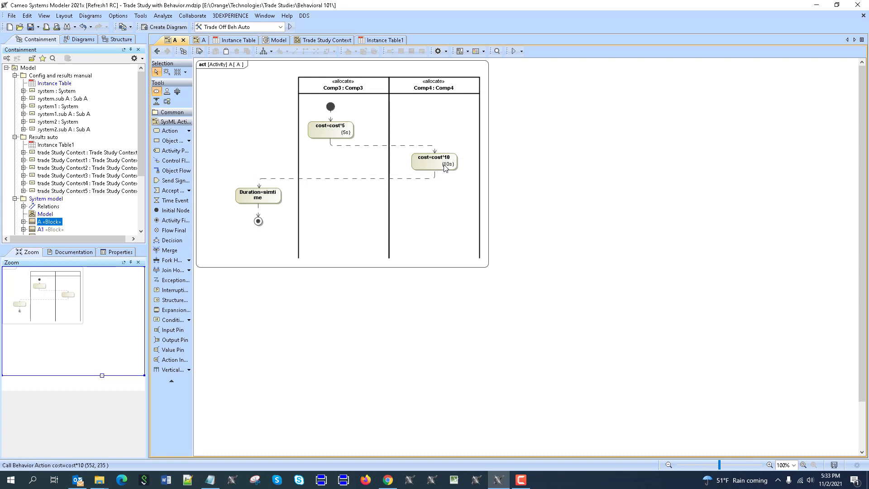
left_click(426, 161)
key("Delete")
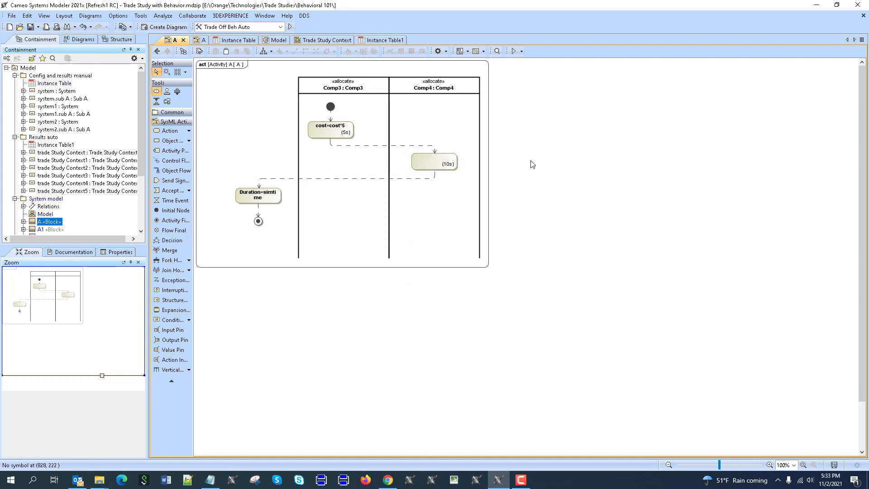
left_click(189, 130)
left_click(215, 164)
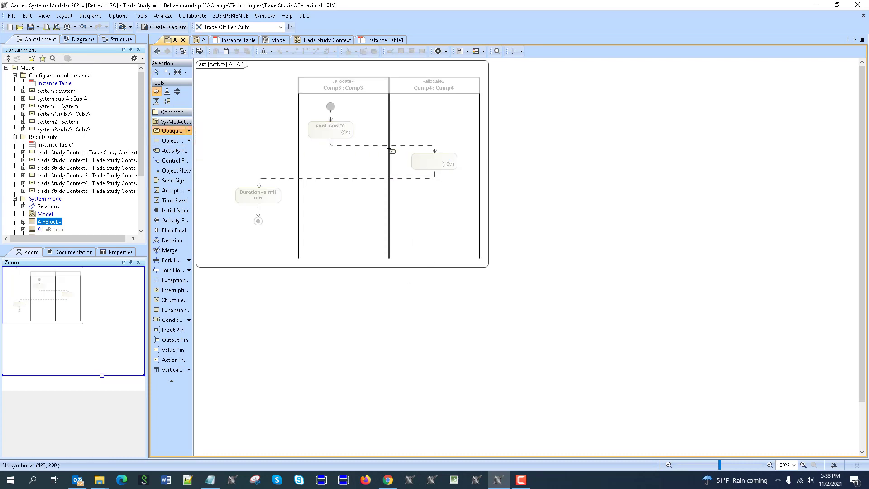
left_click(428, 146)
left_click(474, 268)
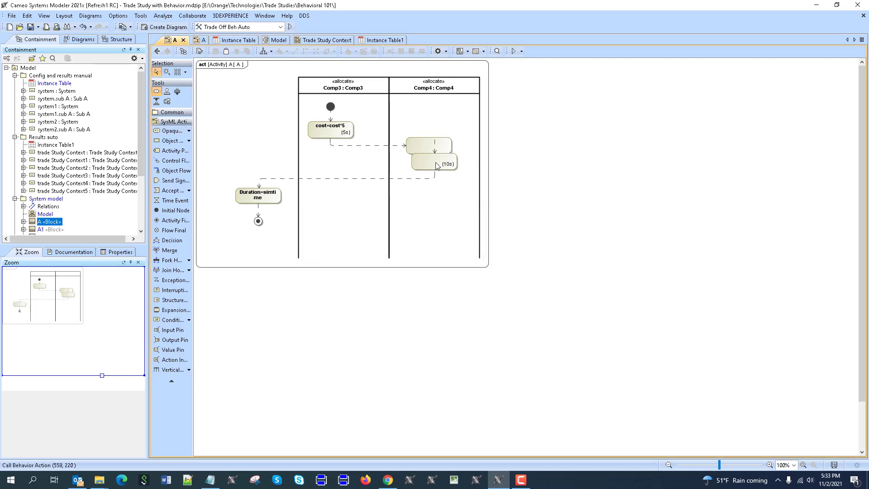
left_click_drag(435, 162, 434, 182)
key("Delete")
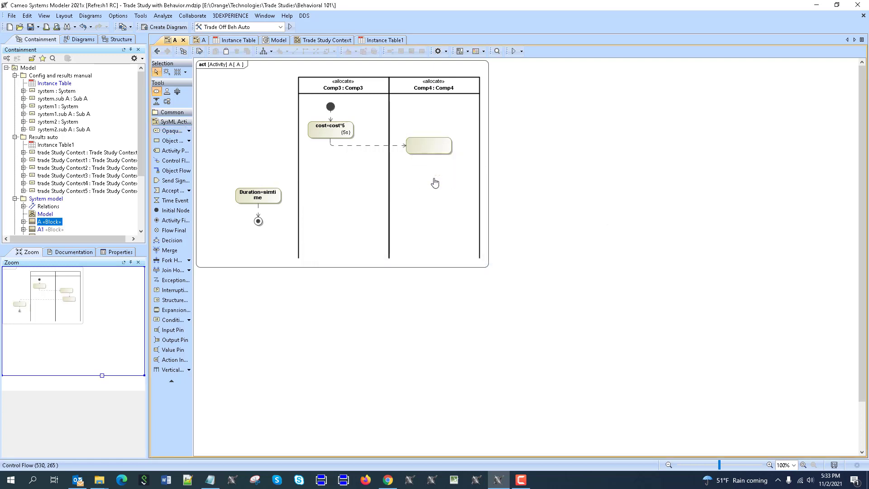
- Connect the new Comp4 opaque action to Duration=simtime with a control flow and set its expression to cost=cost*10
left_click(433, 144)
mouse_move(465, 110)
left_mouse_down()
mouse_move(369, 194)
mouse_move(259, 196)
left_mouse_up()
left_click_drag(324, 179, 324, 177)
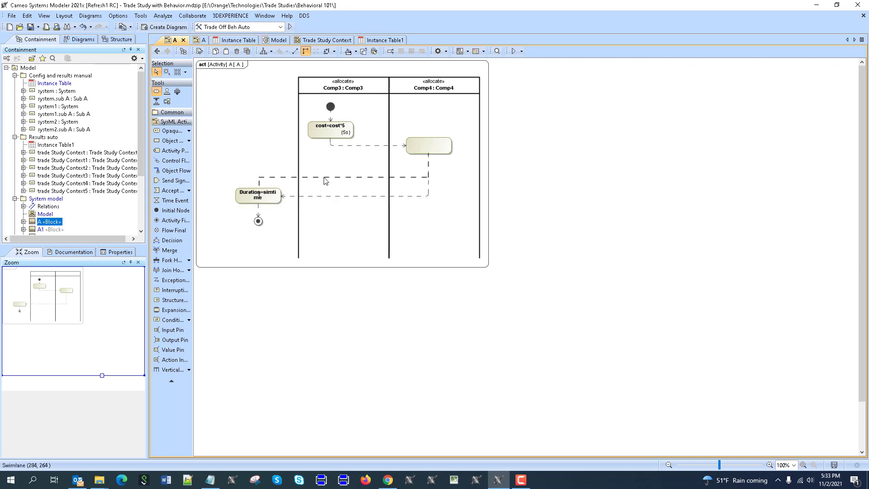
left_click(431, 145)
left_click(532, 142)
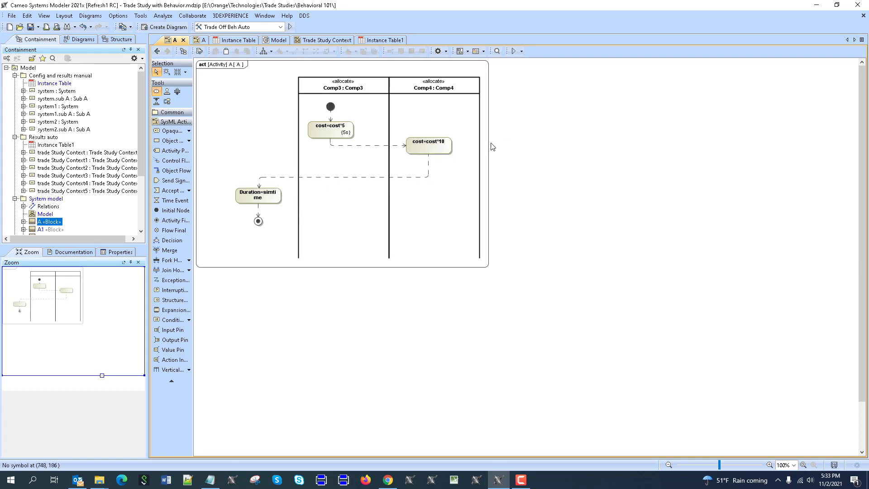
- Add a 10s duration constraint to the cost=cost*10 action in the Comp4 swimlane
left_click(171, 112)
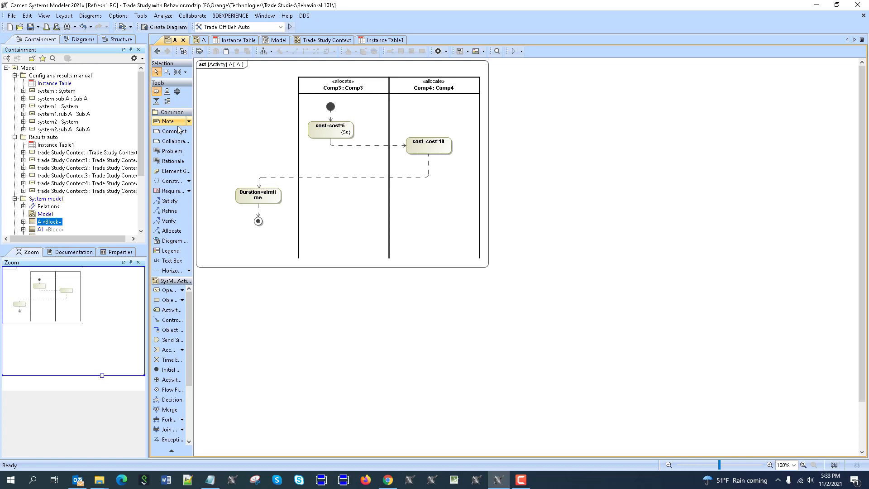
left_click(189, 181)
left_click(231, 192)
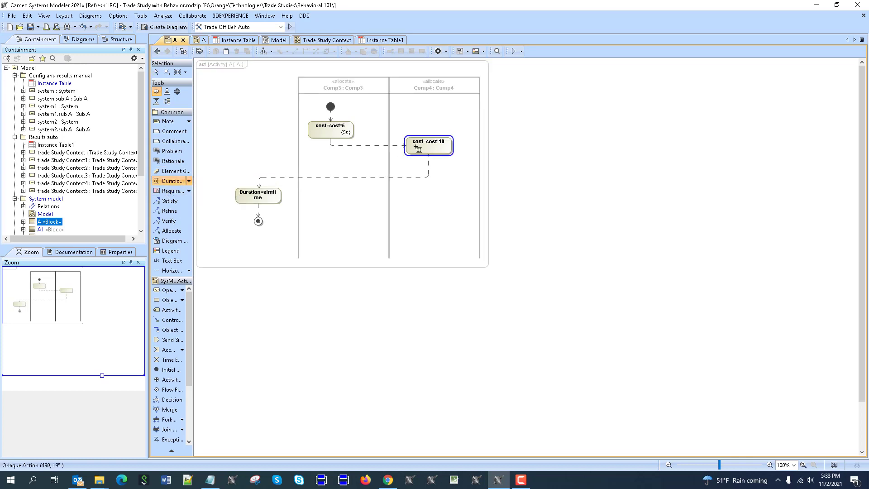
left_click(416, 148)
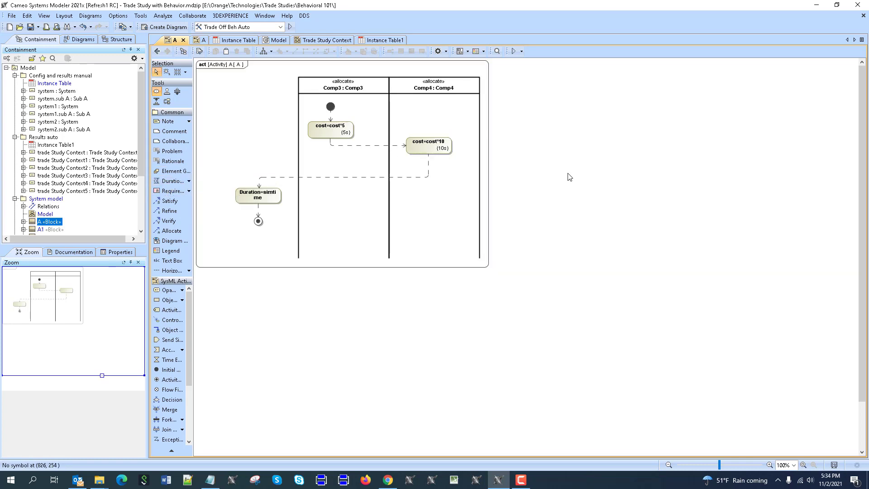
- Check the specifications of the cost=cost*5 and Duration=simtime actions to verify their action type
double_click(322, 132)
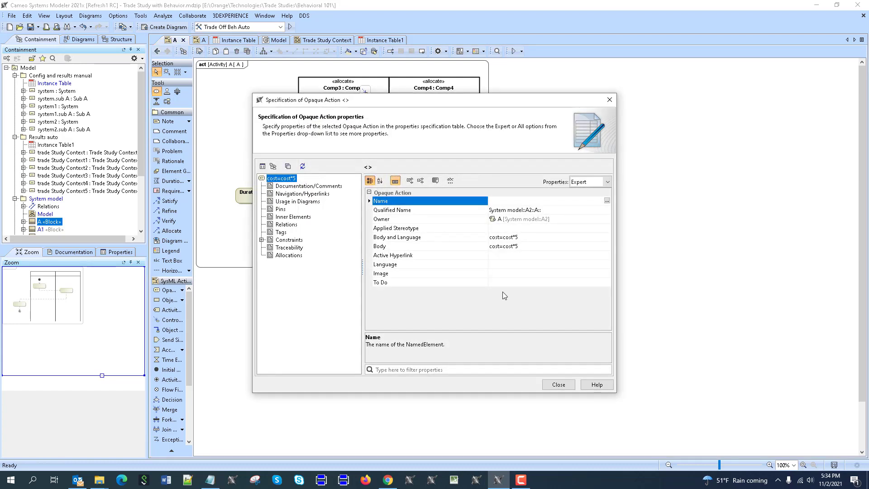
left_click(552, 382)
double_click(251, 199)
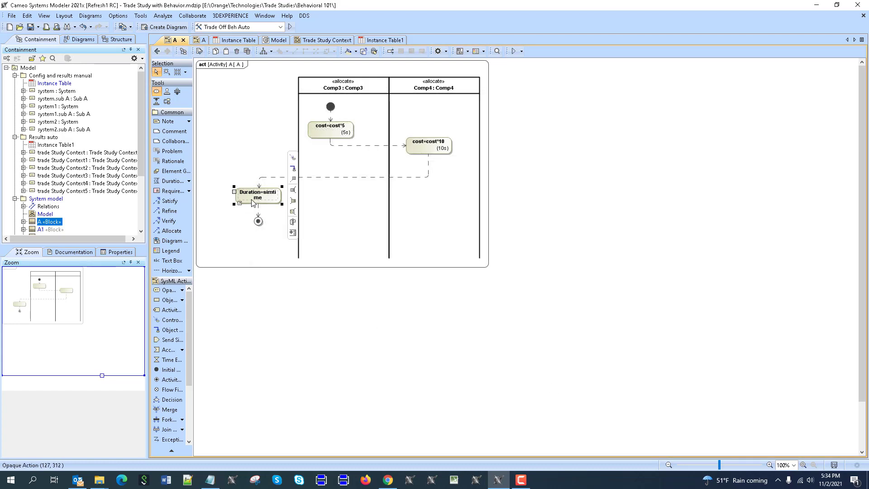
left_click(557, 384)
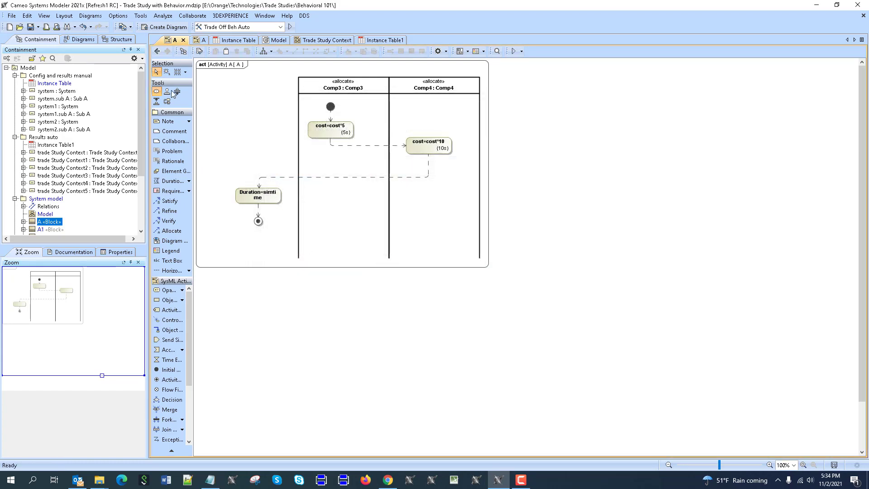
- In block A's activity diagram, copy the cost=cost*20 expression and delete the 20s call behavior action from the Comp3 swimlane
left_click(157, 52)
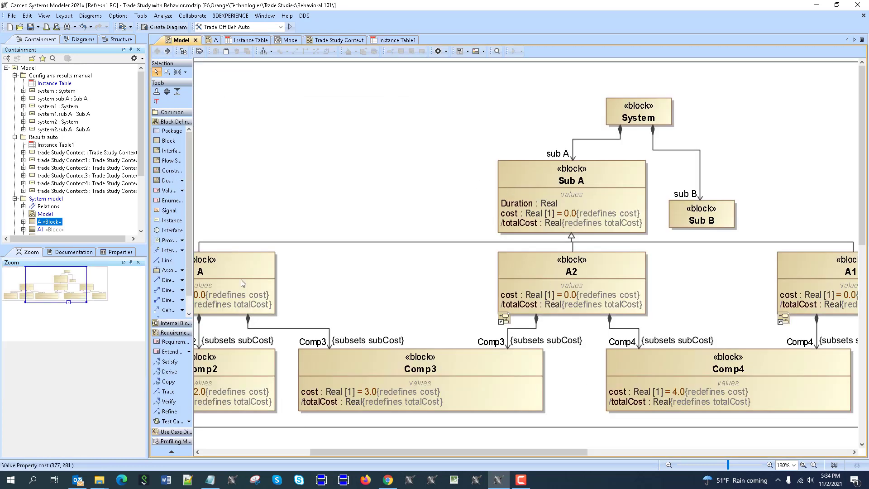
double_click(235, 259)
double_click(519, 229)
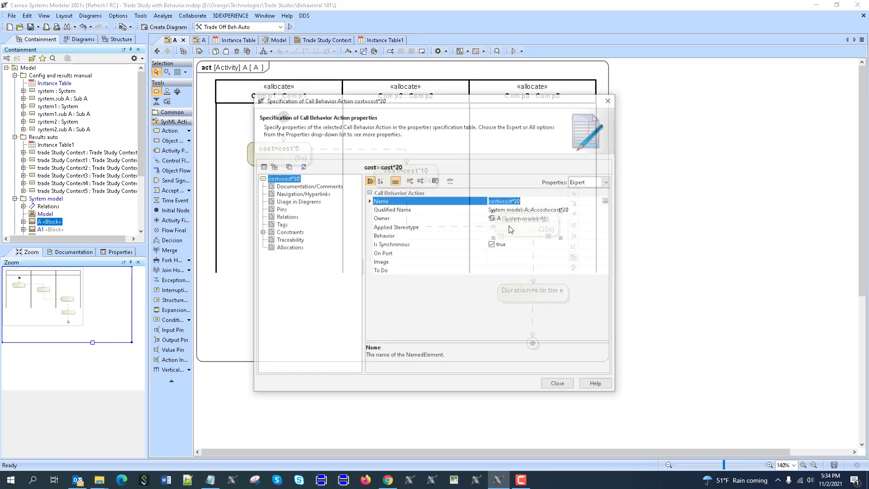
left_click(610, 99)
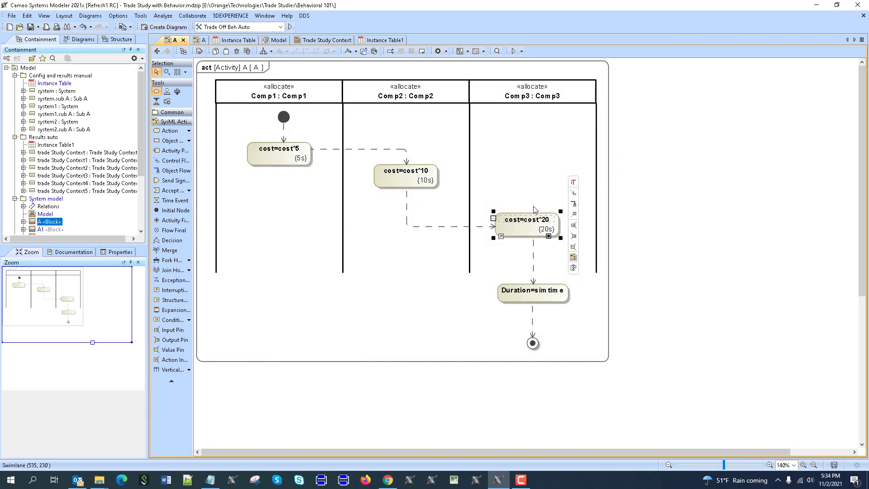
left_click(536, 219)
key("ctrl+a")
key("ctrl+c")
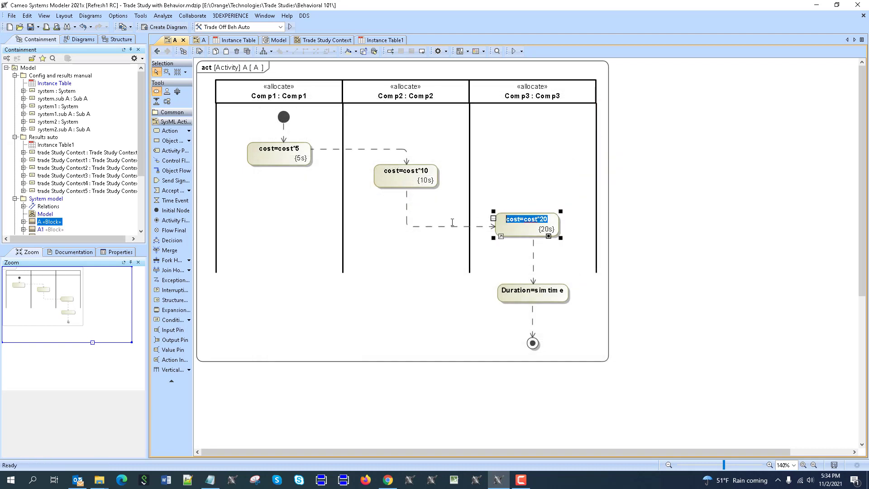
key("Delete")
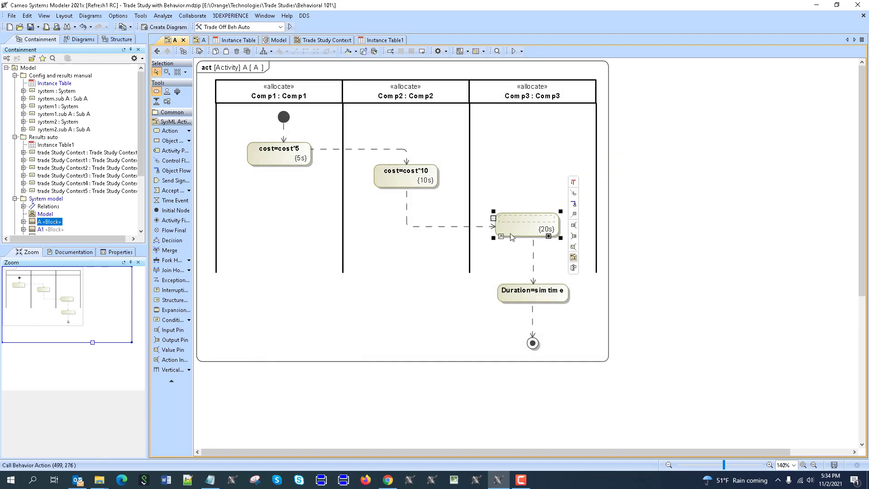
key("Delete")
- Add an opaque action in the Comp3 swimlane and connect control flows from cost=cost*10 to it and from it to Duration=simtime
left_click(189, 130)
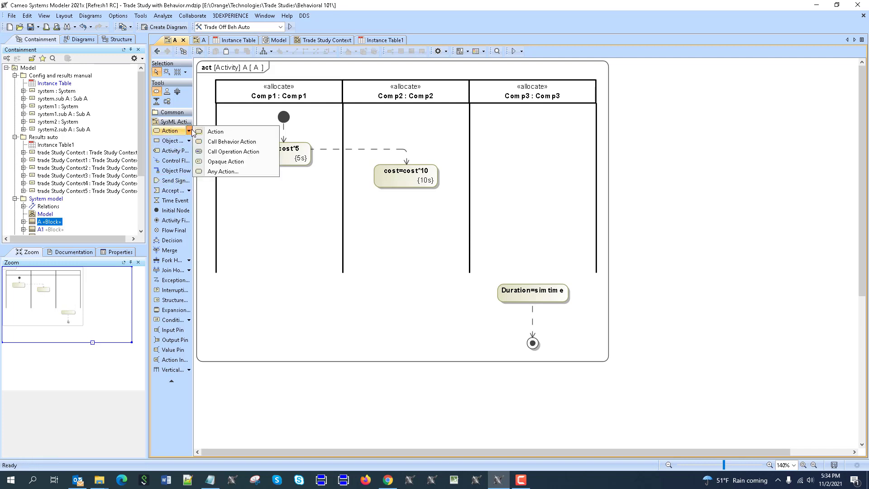
left_click(214, 163)
left_click(502, 228)
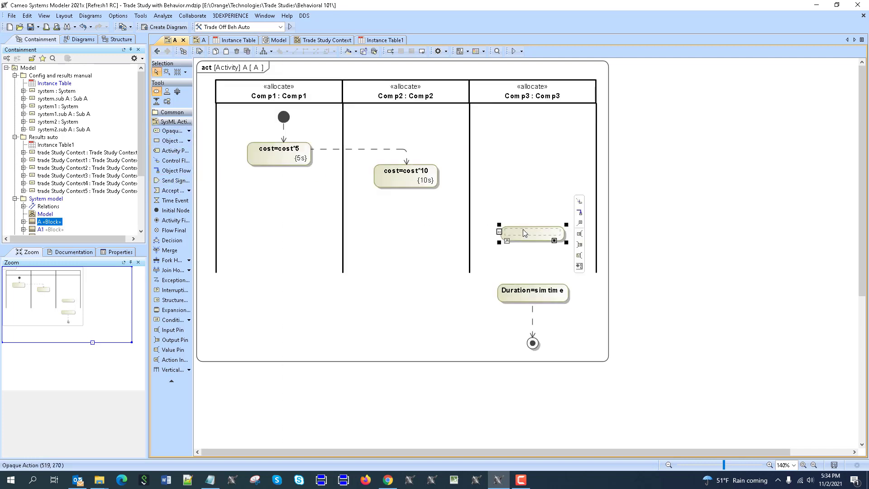
left_click(393, 177)
left_click(456, 150)
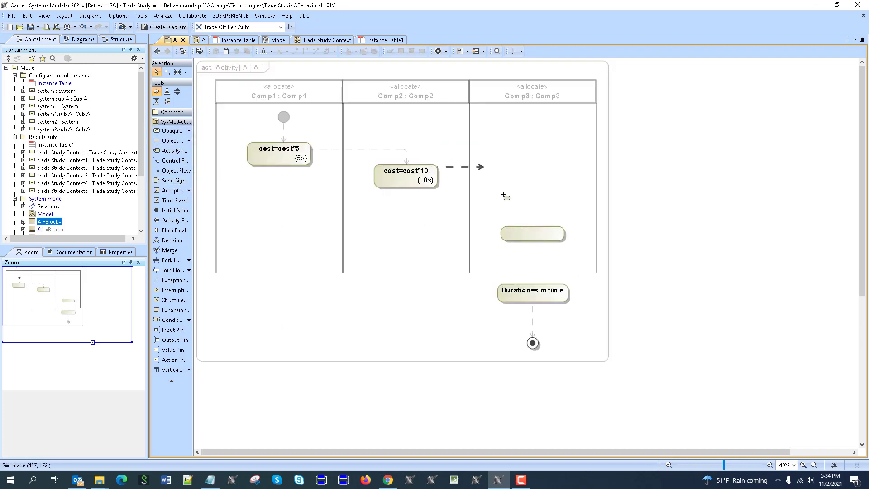
left_click(533, 232)
left_click(579, 195)
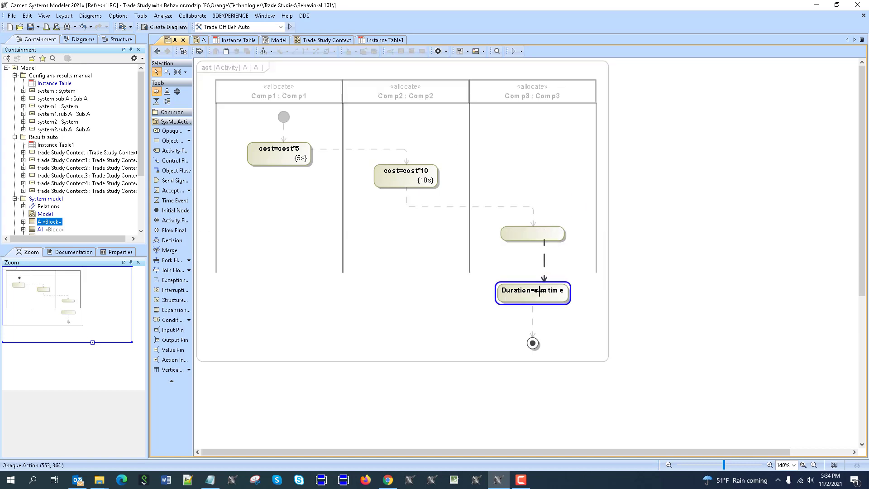
left_click(532, 292)
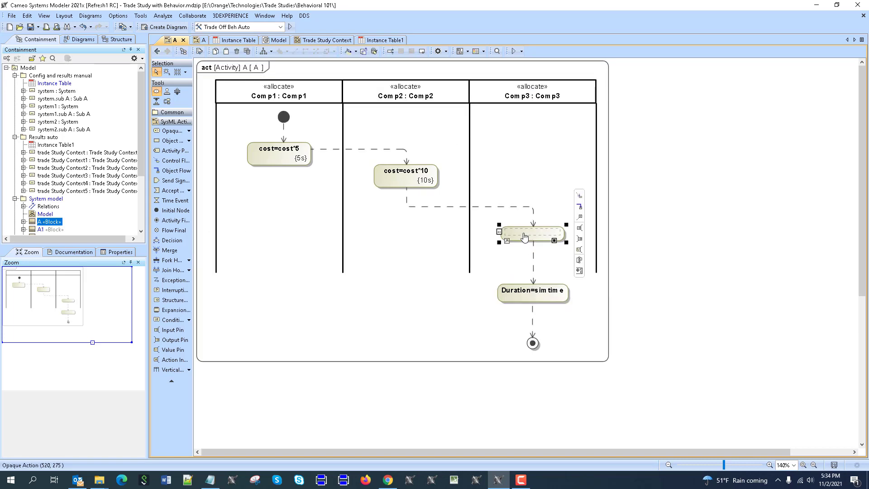
- Set the new Comp3 opaque action's expression to cost=cost*20
key("ctrl+shift+v")
key("Escape")
left_click(529, 232)
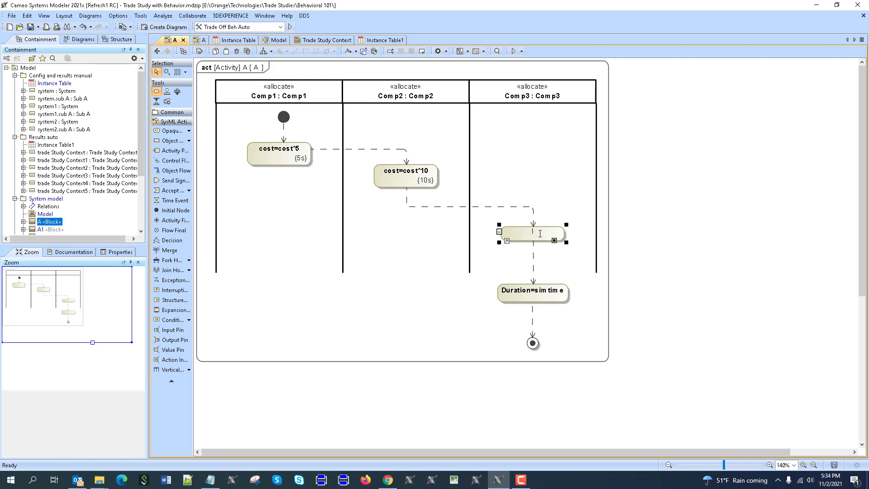
key("ctrl+v")
type("20")
left_click(383, 230)
- Add a 20s duration constraint to the cost=cost*20 action in the Comp3 swimlane
left_click(172, 112)
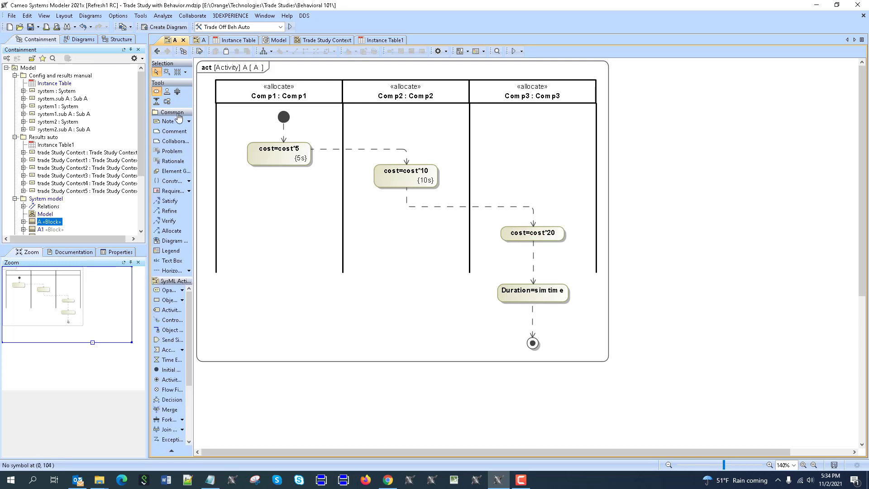
left_click(189, 180)
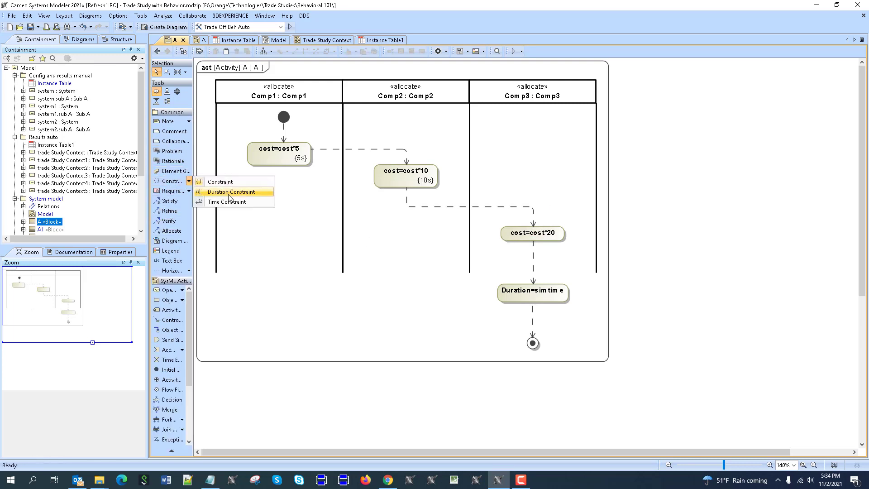
left_click(231, 192)
left_click(519, 238)
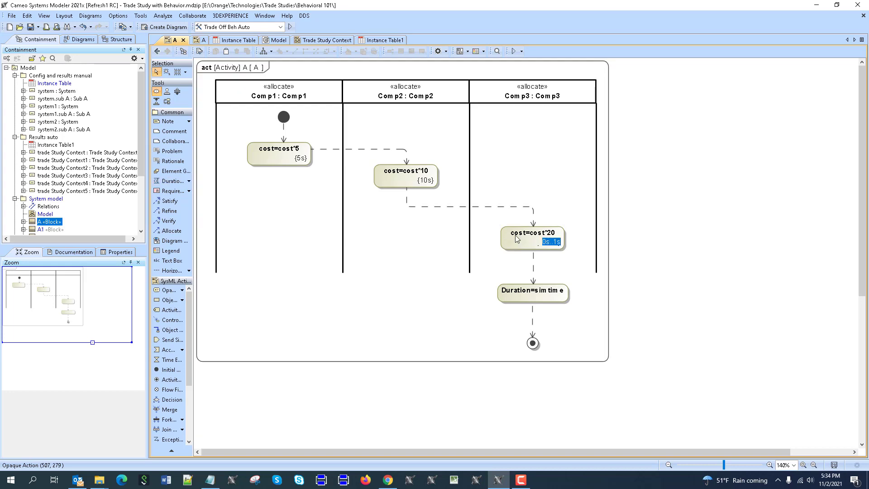
type("20s")
left_click(722, 233)
- Open block A1's activity diagram and delete the 5s action from the Comp5 swimlane
left_click(159, 53)
left_click(393, 450)
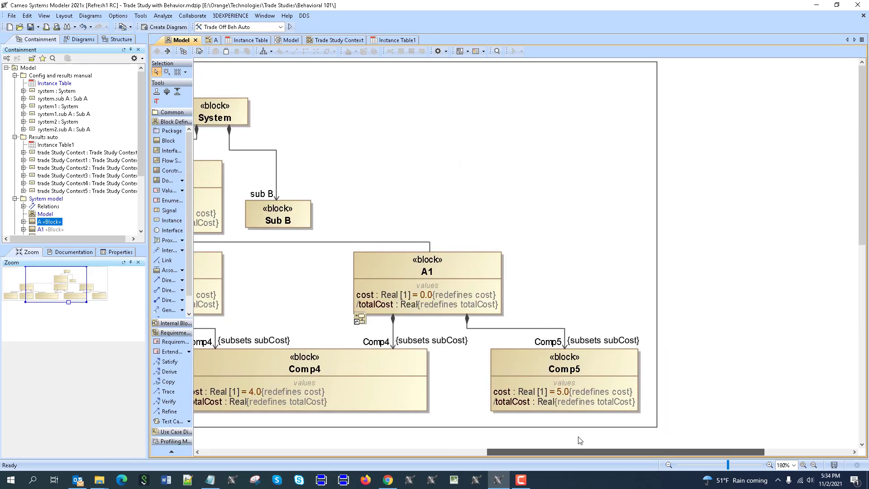
double_click(441, 271)
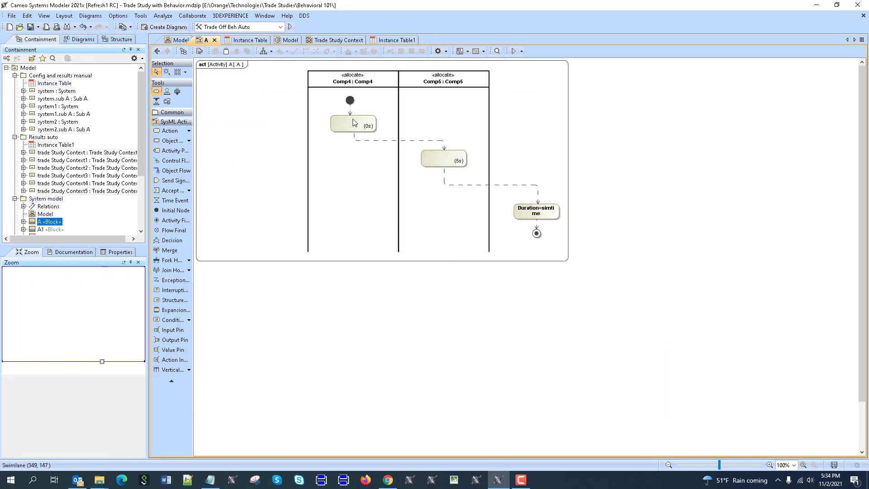
left_click(443, 159)
key("Delete")
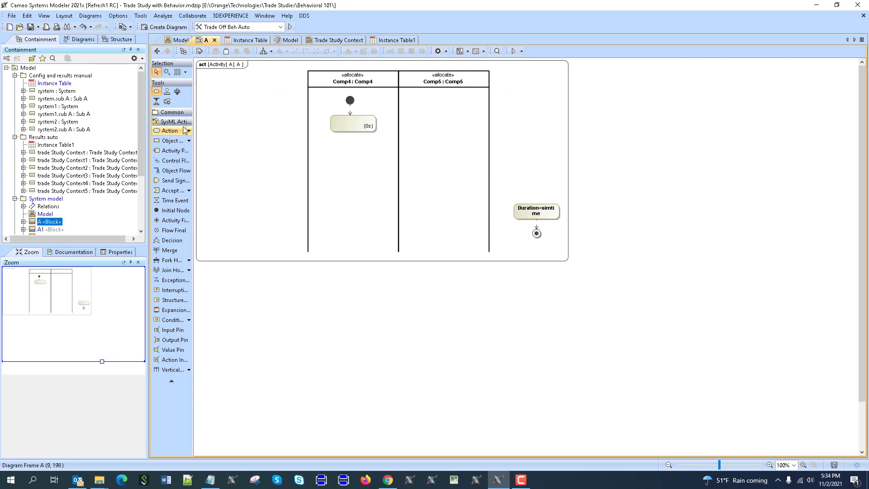
- Add an opaque action in the Comp5 swimlane and connect it by control flows between the 0s Comp4 action and Duration=simtime
left_click(189, 130)
left_click(213, 160)
left_click(420, 147)
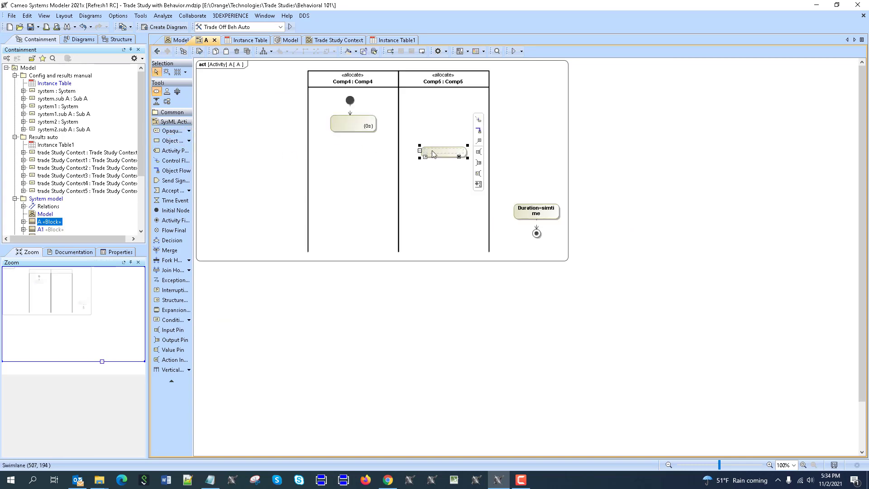
left_click(344, 126)
left_click(389, 88)
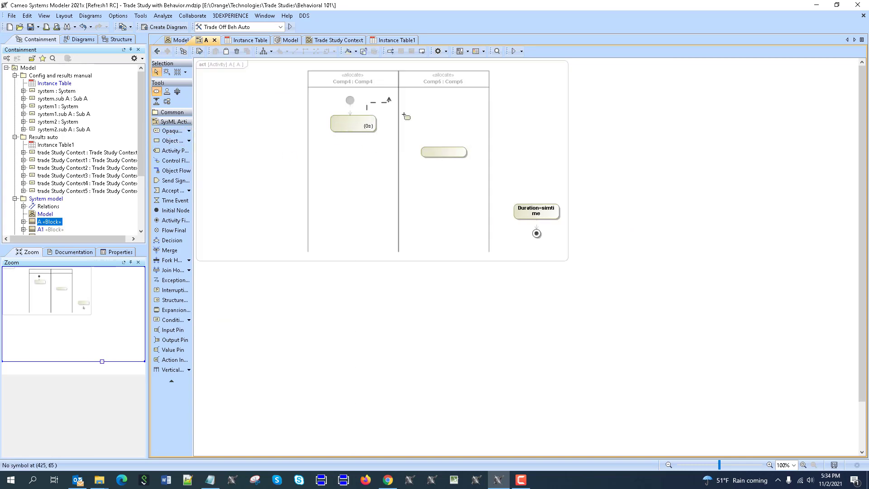
left_click(443, 153)
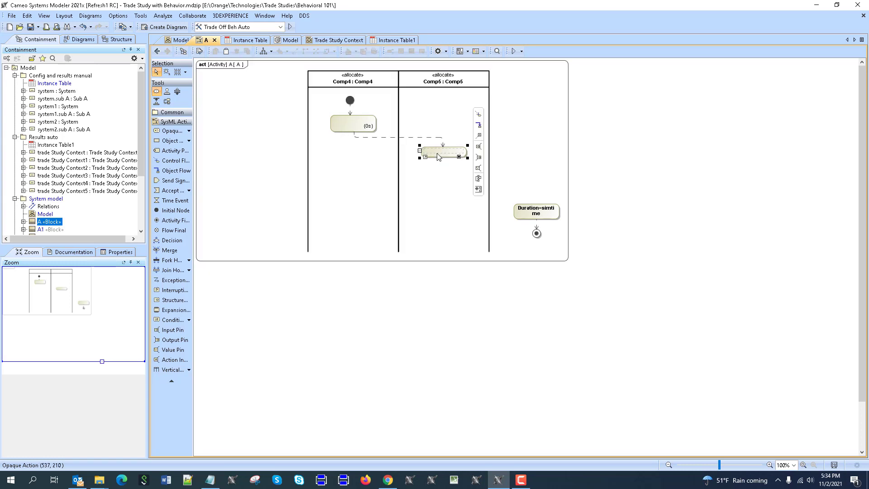
left_click(478, 125)
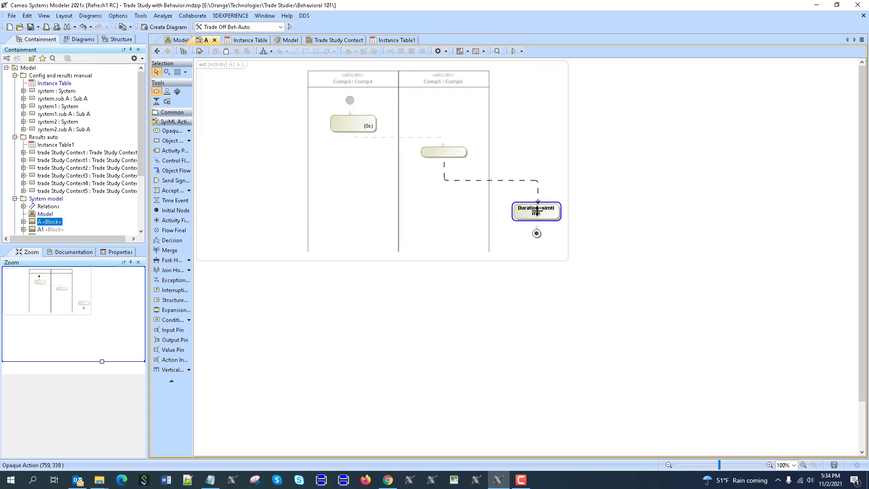
left_click(537, 211)
- Add a 10s duration constraint to the new opaque action in the Comp5 swimlane
left_click(178, 113)
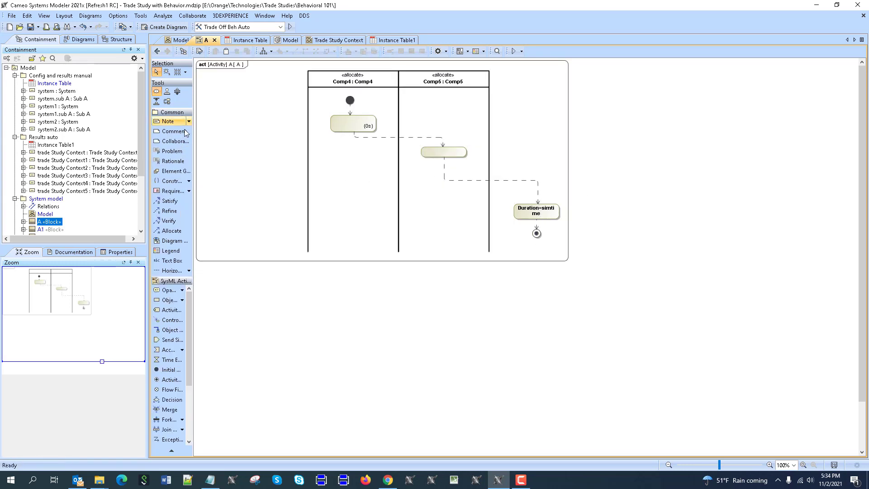
left_click(189, 181)
left_click(224, 192)
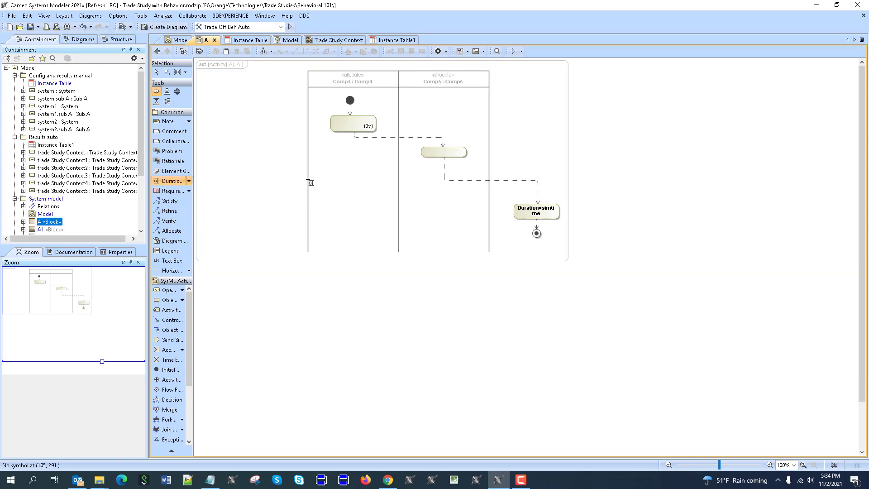
left_click(433, 156)
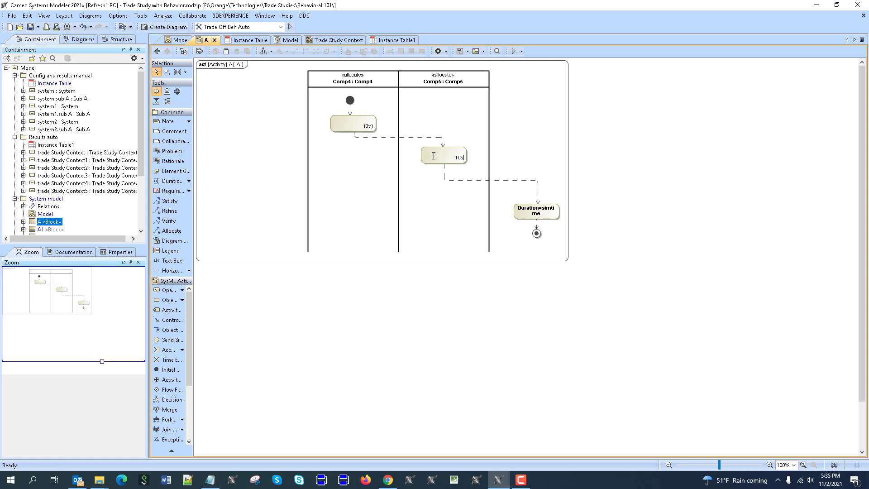
- Set the expression of the 0s action in the Comp4 swimlane to cost=cost*0
left_click(349, 121)
left_click(349, 121)
type("cost=cost*20")
key("shift+Left")
key("shift+Left")
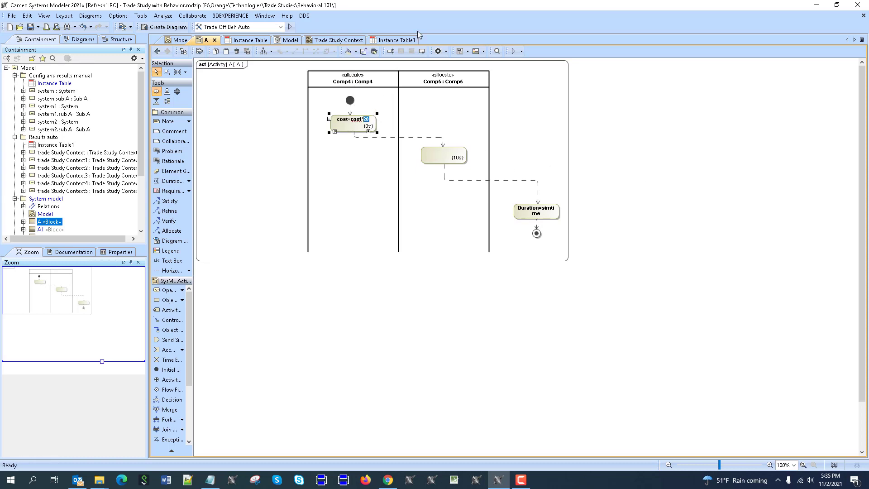
type("1")
left_click(370, 126)
left_click(364, 118)
type("0")
key("Return")
- Set the expression of the 10s opaque action in the Comp5 swimlane to cost=cost*10
left_click(444, 152)
left_click(444, 151)
type("cost=cost*20")
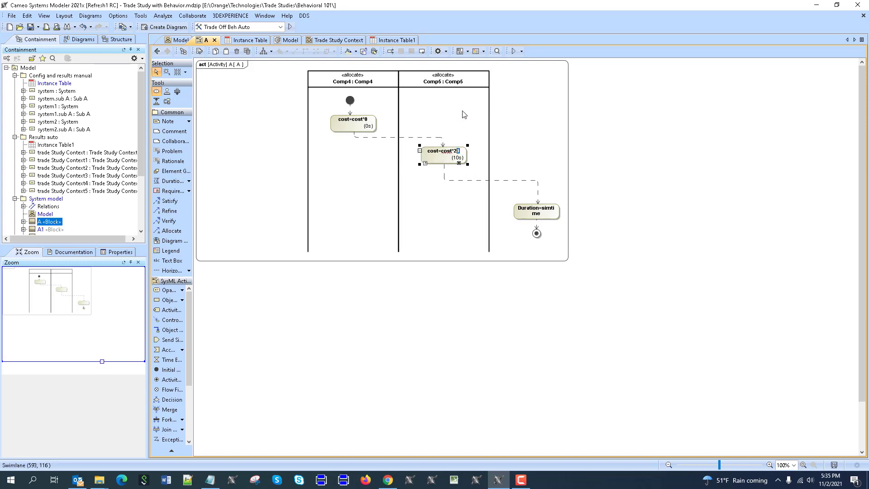
type("10")
left_click(643, 270)
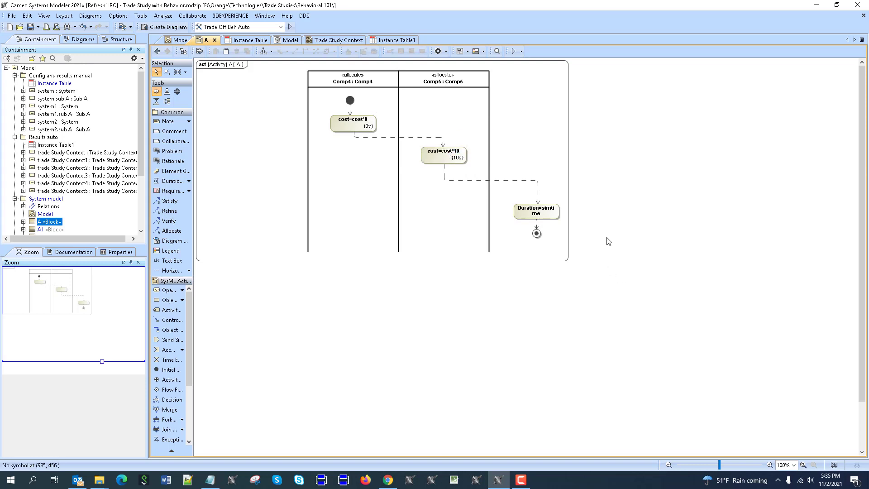
- Return to the Model block definition diagram, lay out its blocks automatically, and open the Trade Study Context parametric diagram
left_click(157, 51)
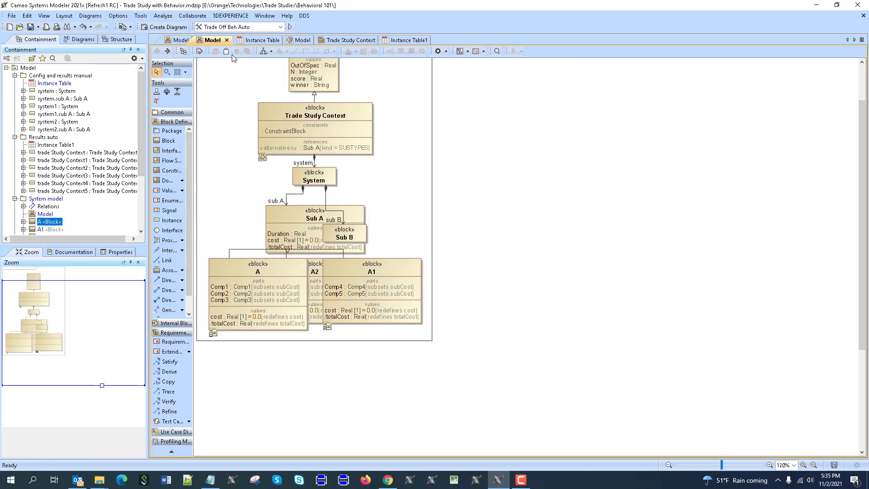
left_click(263, 51)
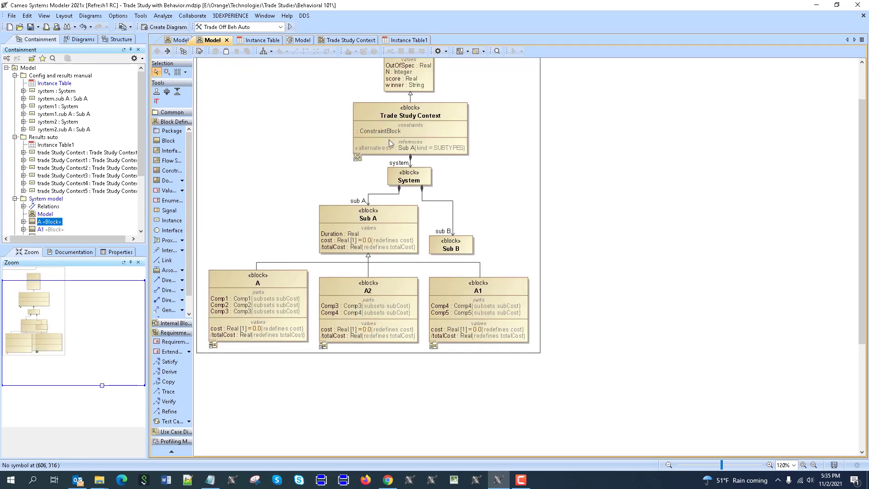
double_click(406, 116)
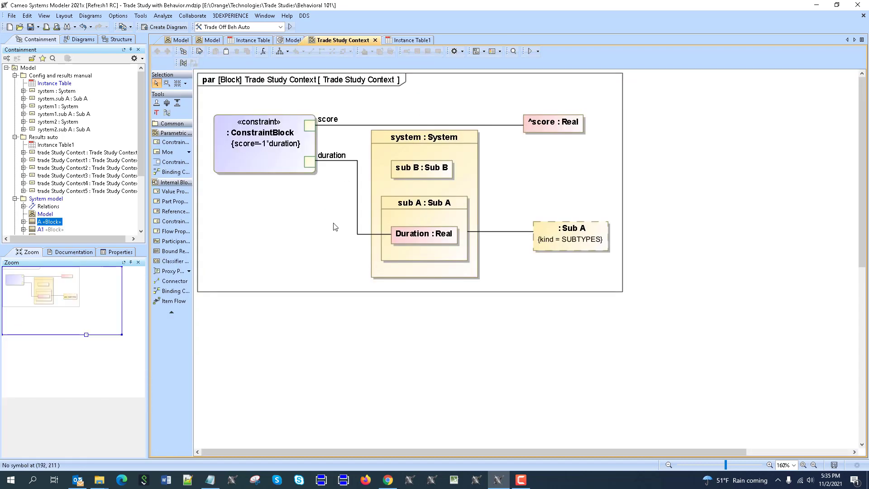
- Show sub A's remaining value properties, remove the cost symbol, and place totalCost just below Duration
left_click(454, 205)
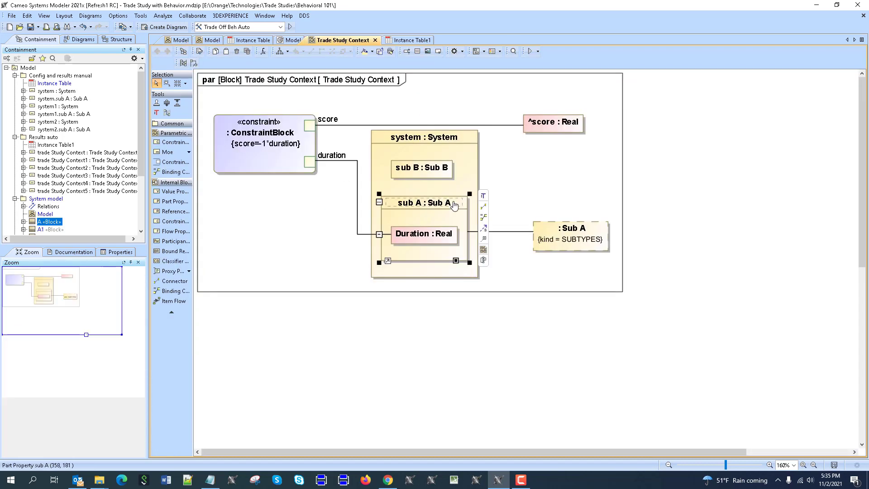
left_click(478, 52)
left_click(510, 101)
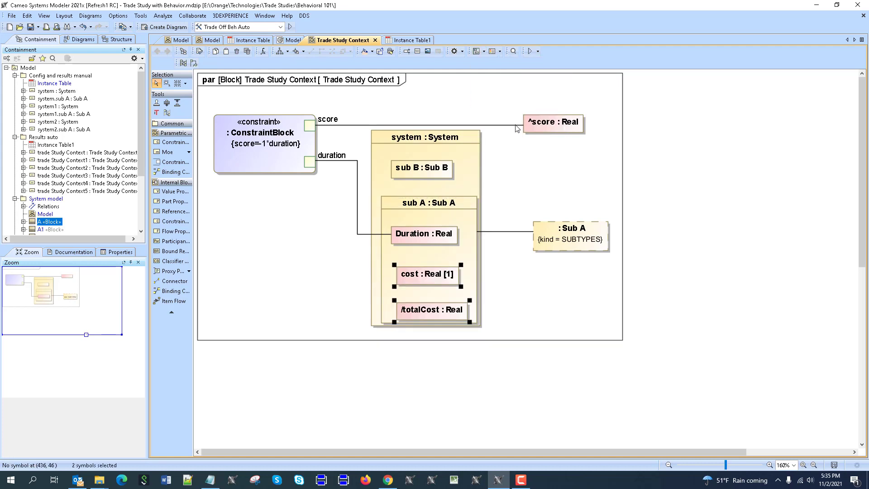
left_click(428, 274)
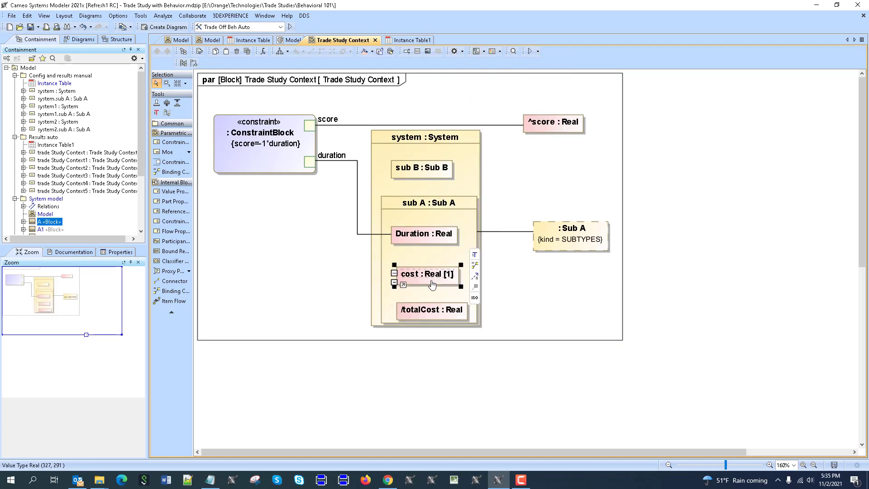
key("Delete")
left_click_drag(425, 312, 419, 272)
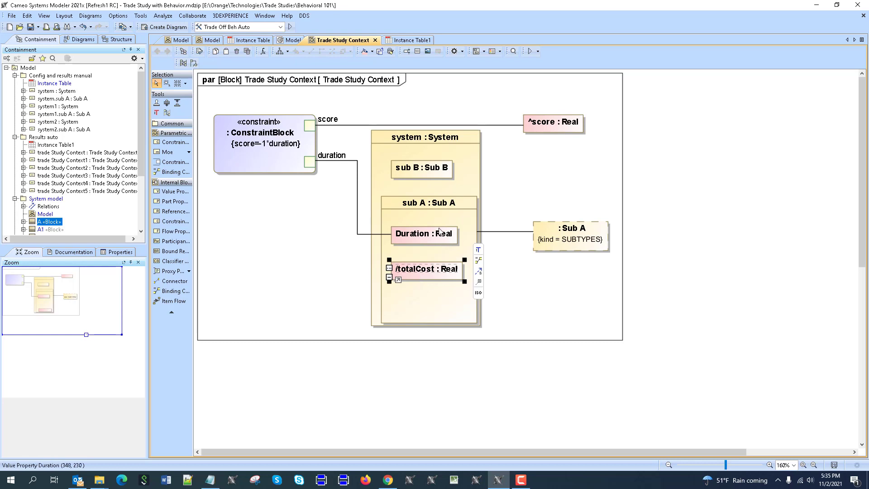
- Set the constraint block's expression to score=-1*duration+2*cost
left_click_drag(481, 252, 289, 208)
left_click(266, 143)
left_click(267, 143)
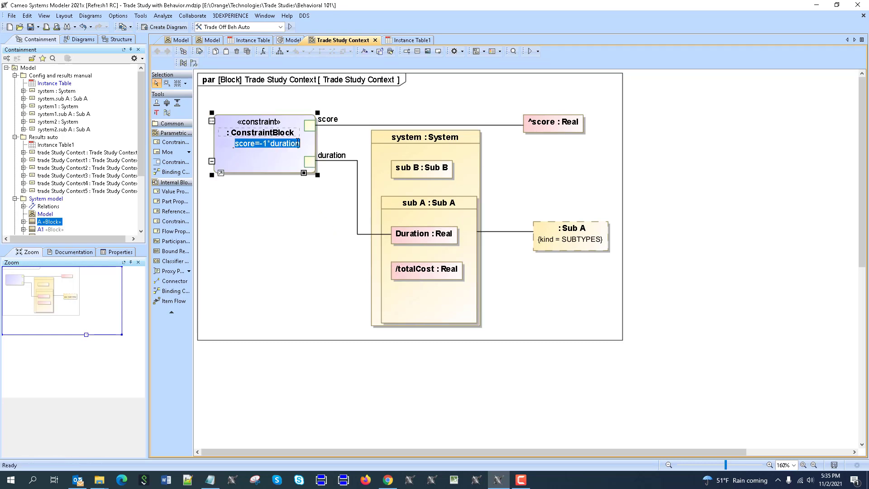
left_click(297, 144)
type("=")
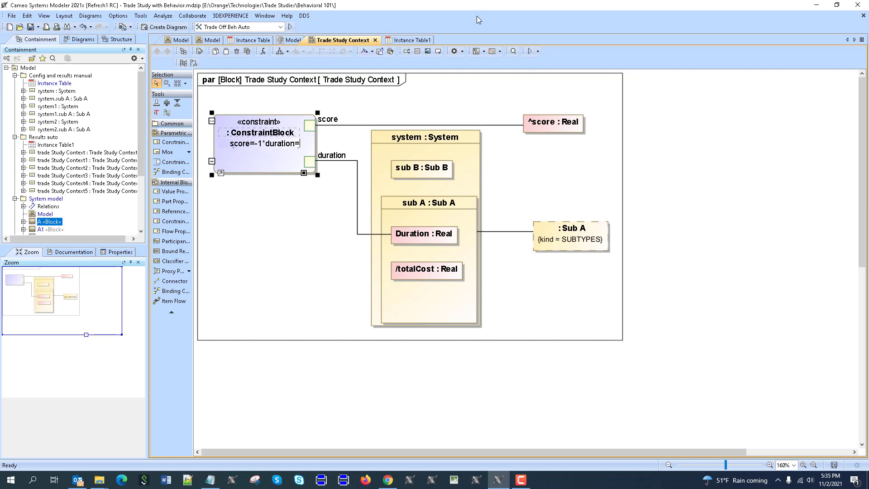
key("BackSpace")
type("+cost")
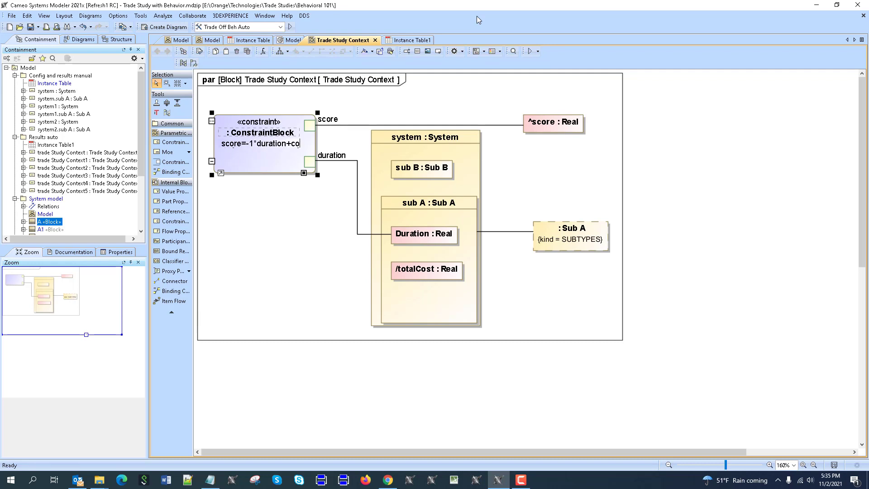
key("Left")
key("Left")
key("Left")
key("Left")
type("2*")
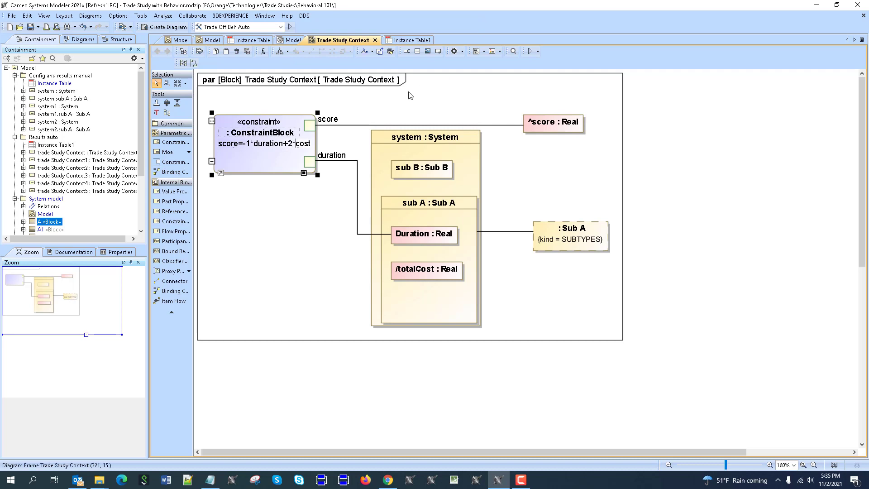
left_click(290, 195)
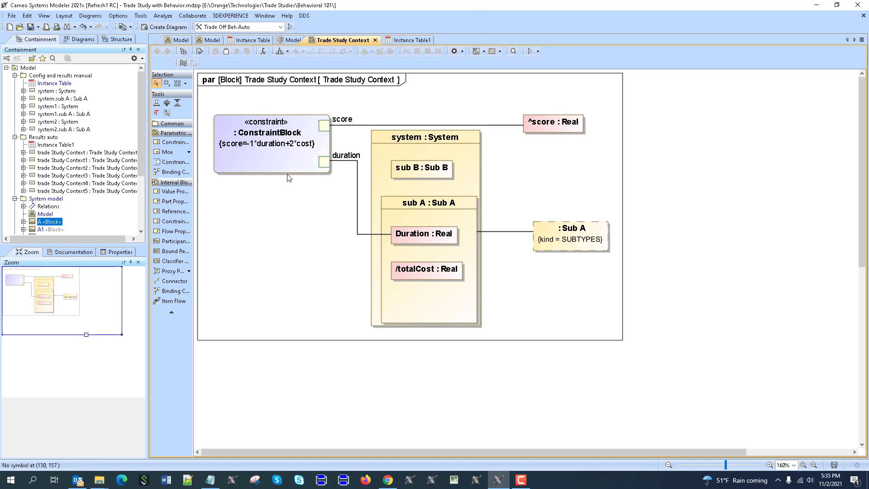
left_click(423, 270)
left_click_drag(479, 261, 280, 167)
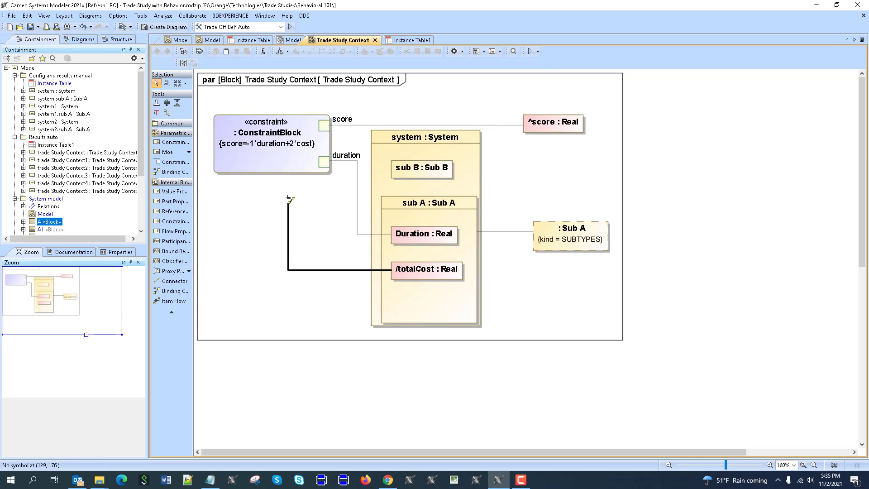
left_click(317, 169)
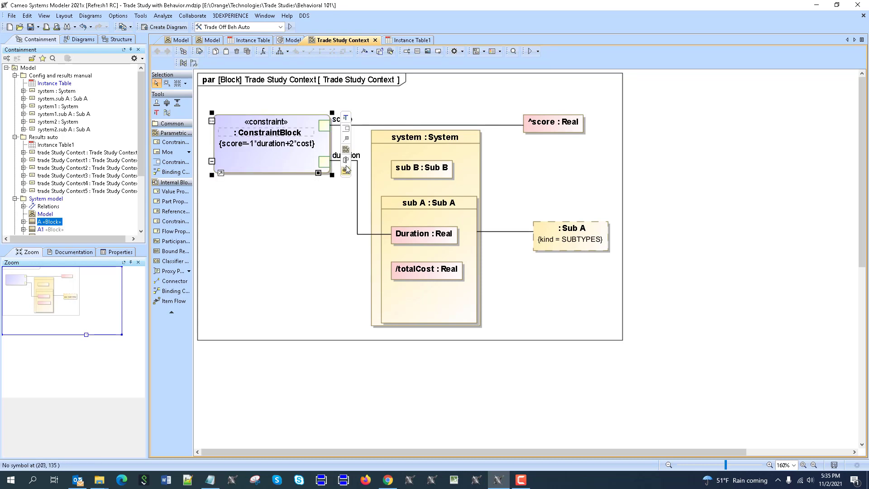
left_click(347, 170)
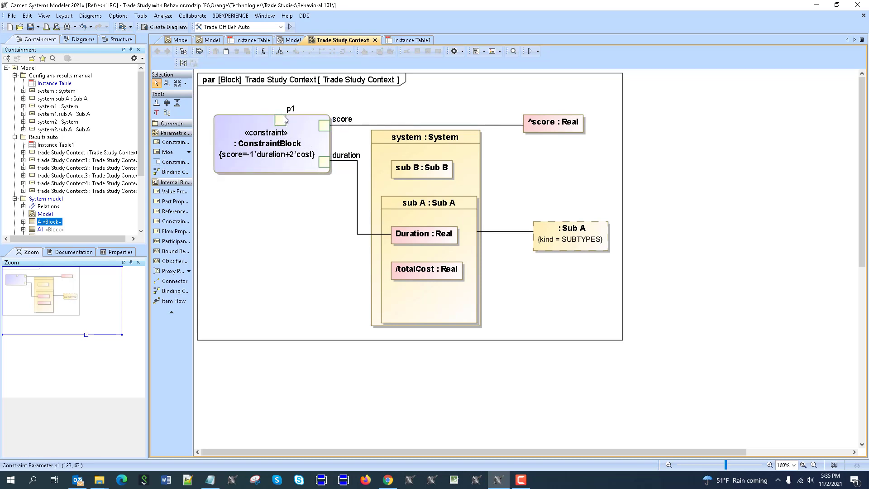
key("ctrl+z")
left_click(291, 163)
left_click(316, 199)
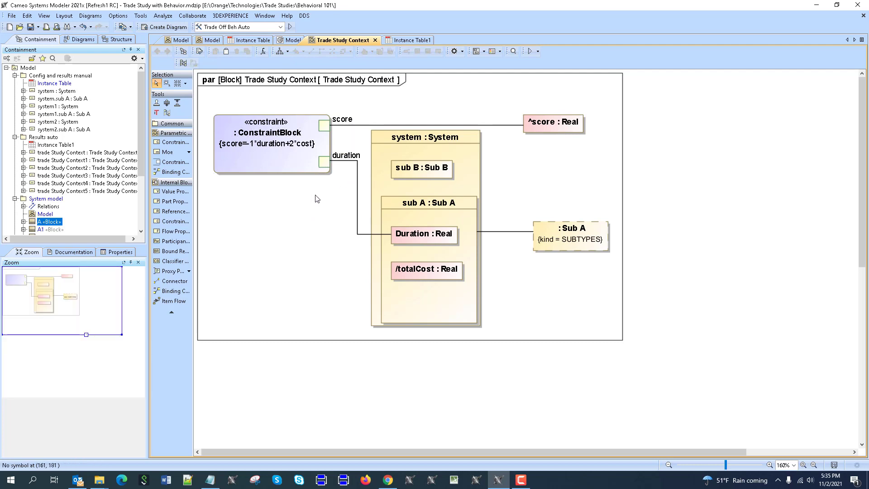
- Display the constraint block's cost parameter on its lower edge and bind it to sub A's totalCost value property
left_click(294, 163)
left_click(349, 144)
left_click(273, 199)
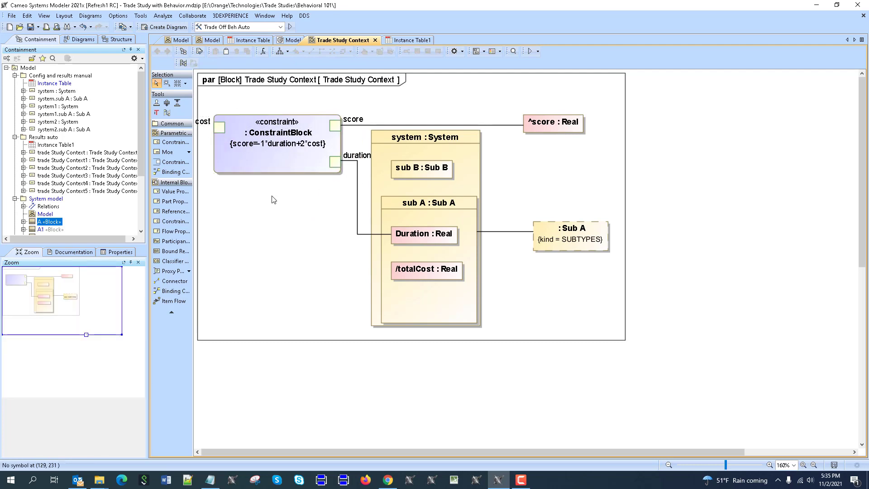
left_click_drag(219, 127, 282, 168)
left_click(438, 277)
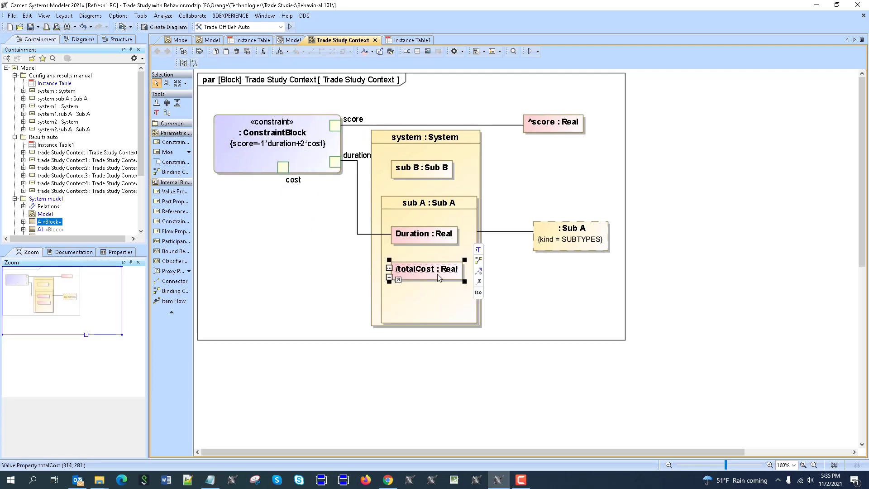
mouse_move(478, 260)
left_mouse_down()
mouse_move(295, 207)
mouse_move(284, 168)
left_mouse_up()
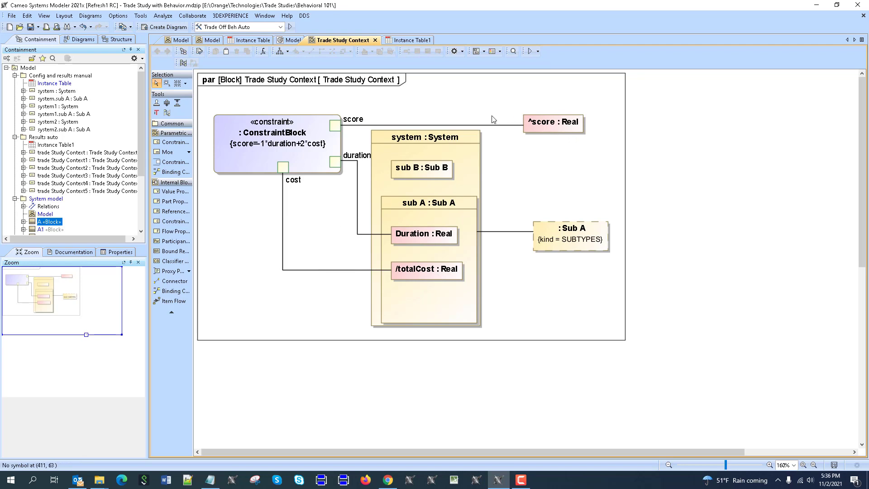
- Open the constraint block's score expression to review its weights, and save the project
left_click(271, 143)
left_click(271, 143)
left_click(269, 143)
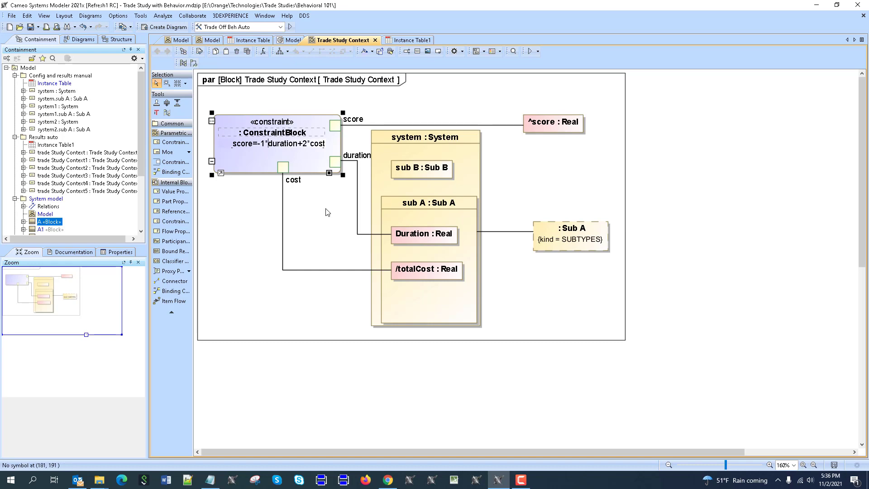
left_click(310, 142)
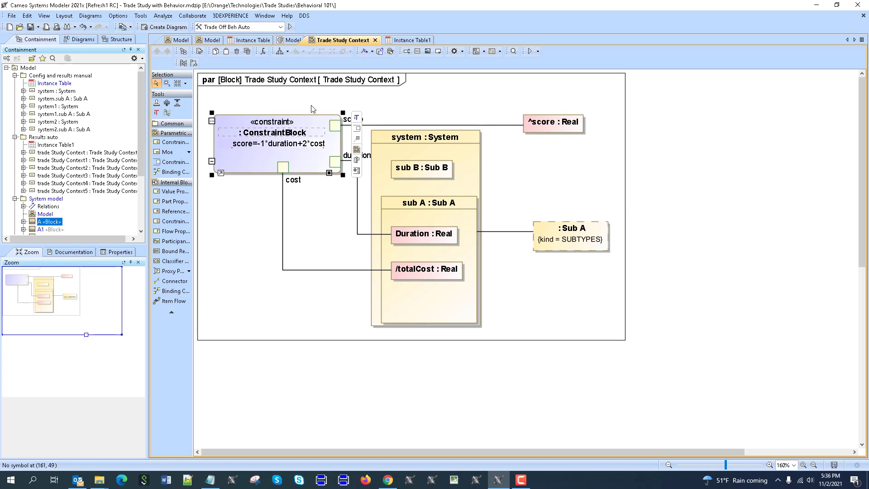
left_click(30, 28)
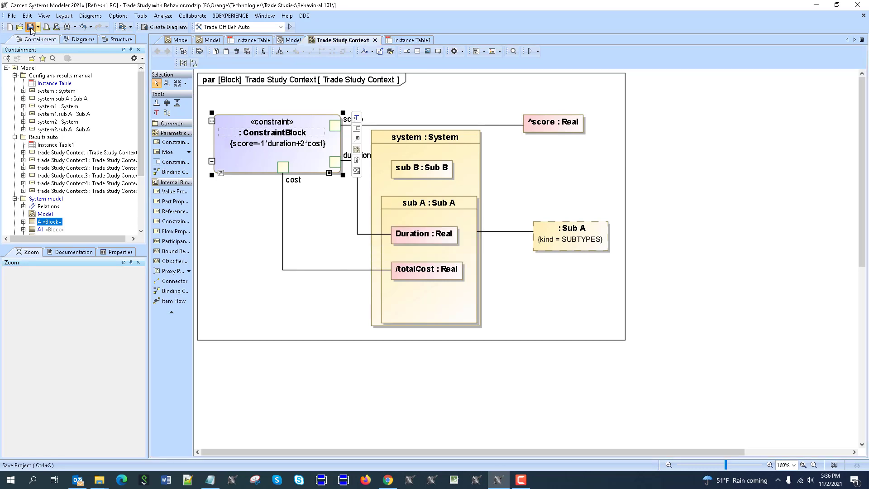
- Open the Instance Table of the Config and results manual package and set its classifier to the Trade Study Context block
left_click(400, 41)
left_click(246, 43)
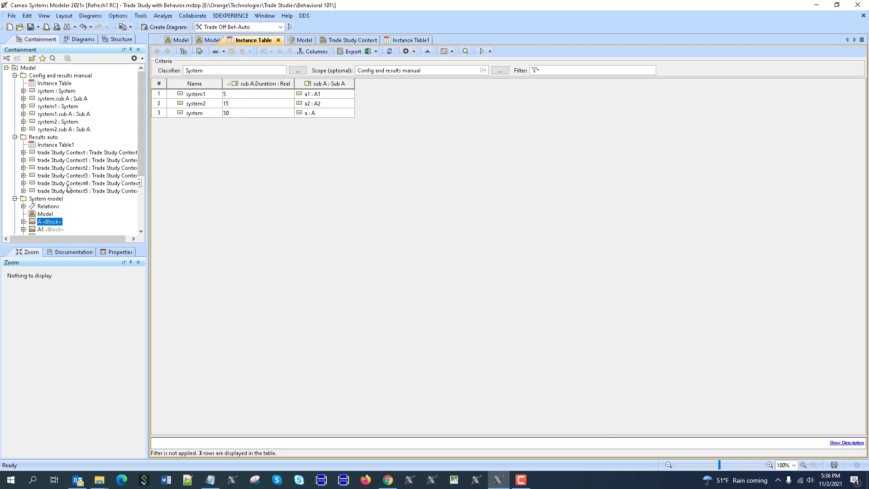
scroll(68, 188, "down", 4)
scroll(71, 192, "up", 4)
scroll(75, 199, "down", 4)
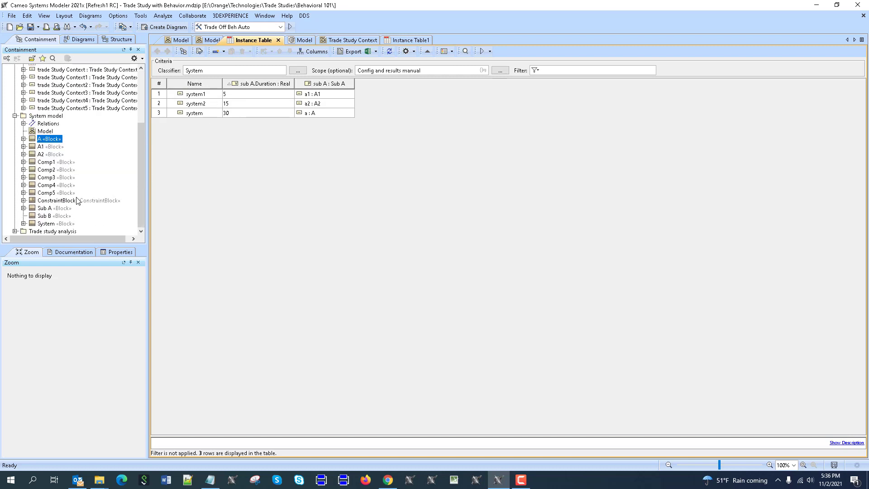
left_click(15, 232)
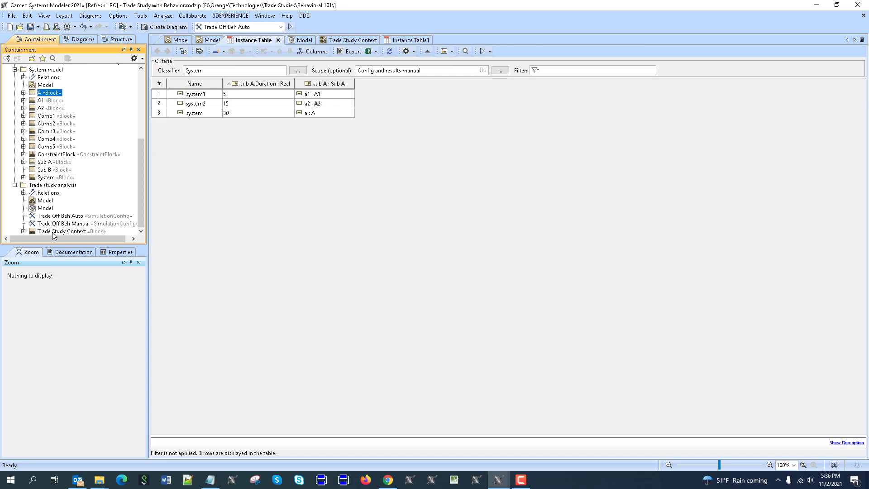
left_click_drag(53, 231, 217, 71)
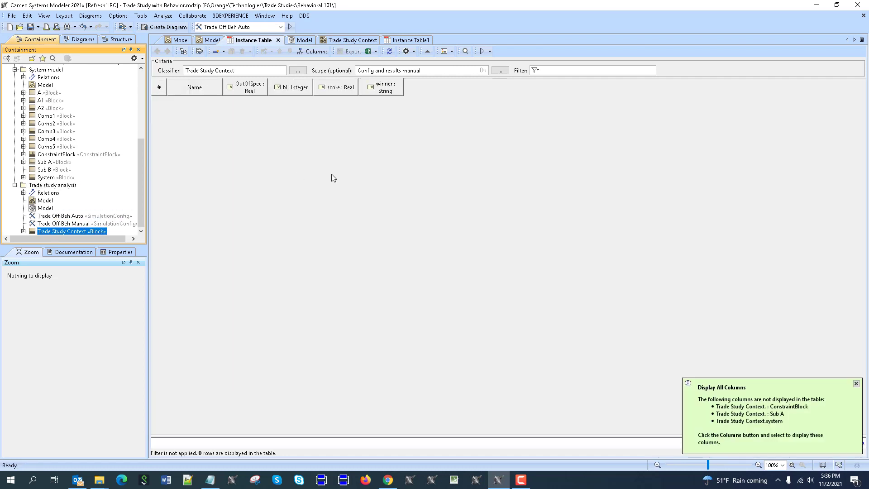
left_click(856, 383)
- Delete all the system and sub A instances from the Config and results manual package
scroll(71, 179, "up", 6)
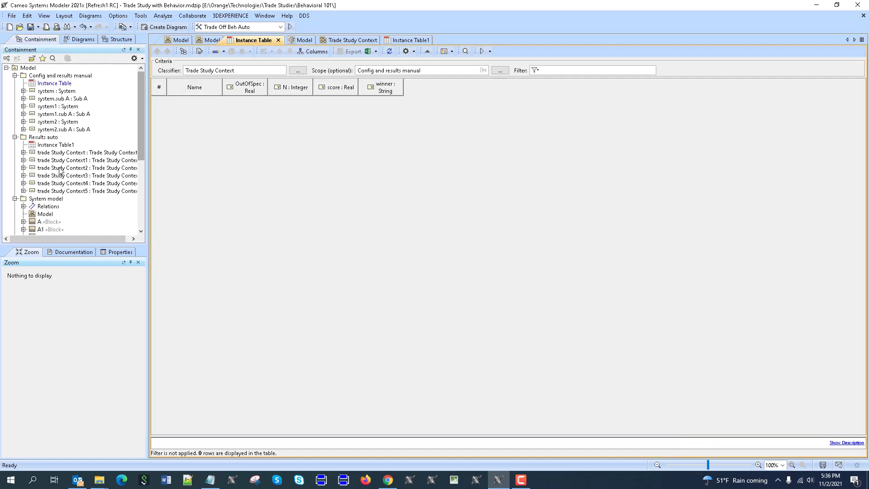
left_click(55, 92)
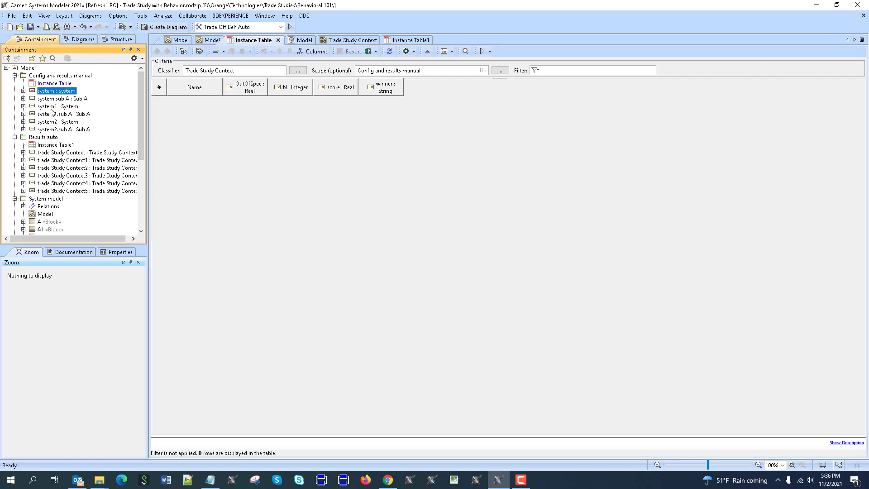
left_click(53, 130, "shift")
key("Delete")
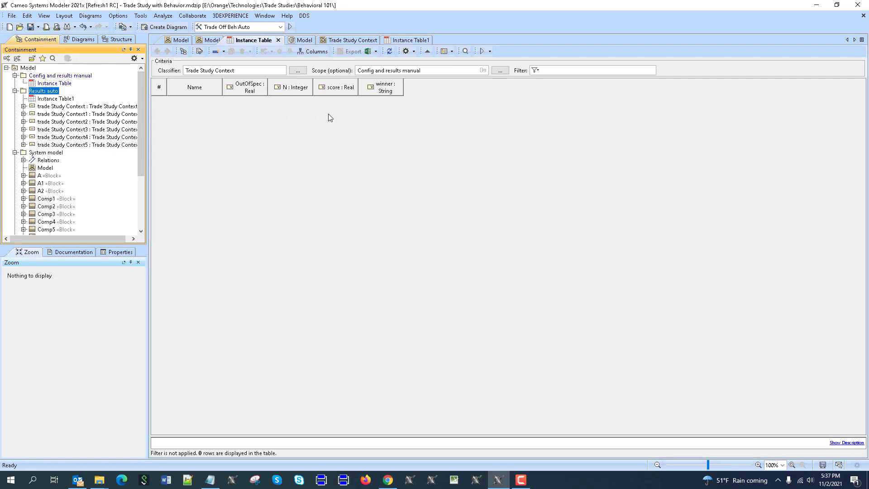
- Hide the N, OutOfSpec and winner columns in the instance table
right_click(278, 88)
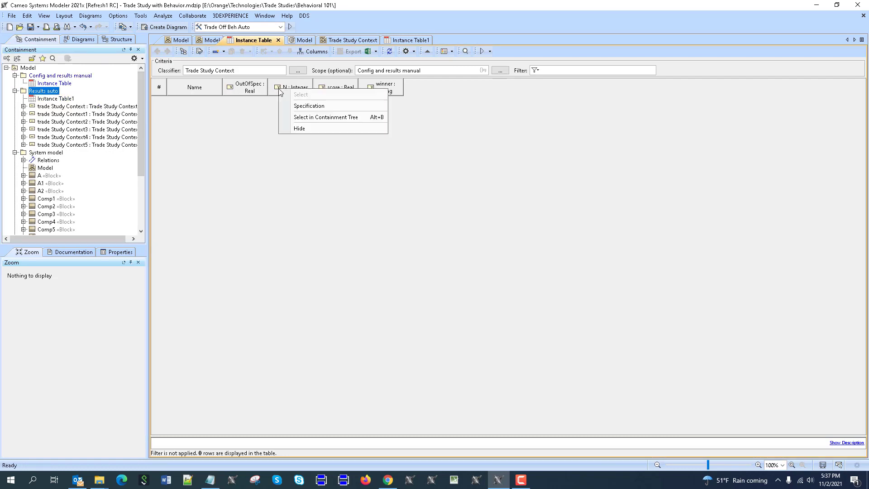
left_click(295, 130)
right_click(246, 90)
left_click(268, 130)
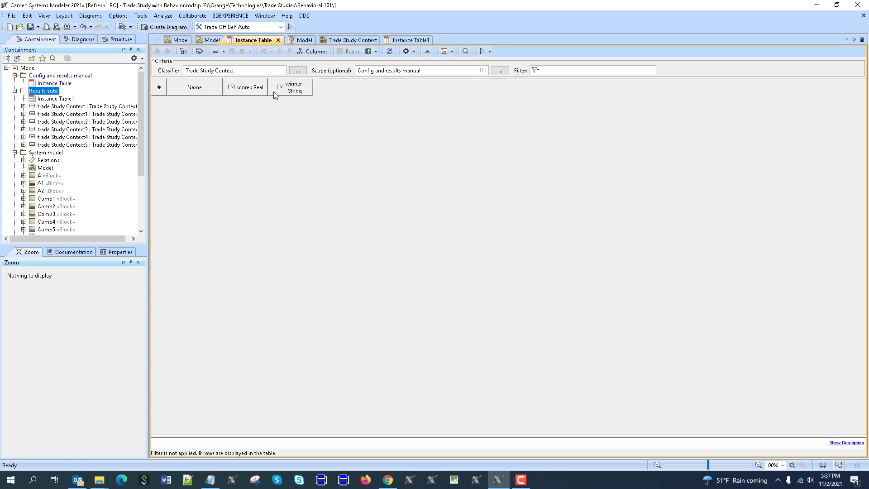
right_click(298, 89)
left_click(327, 131)
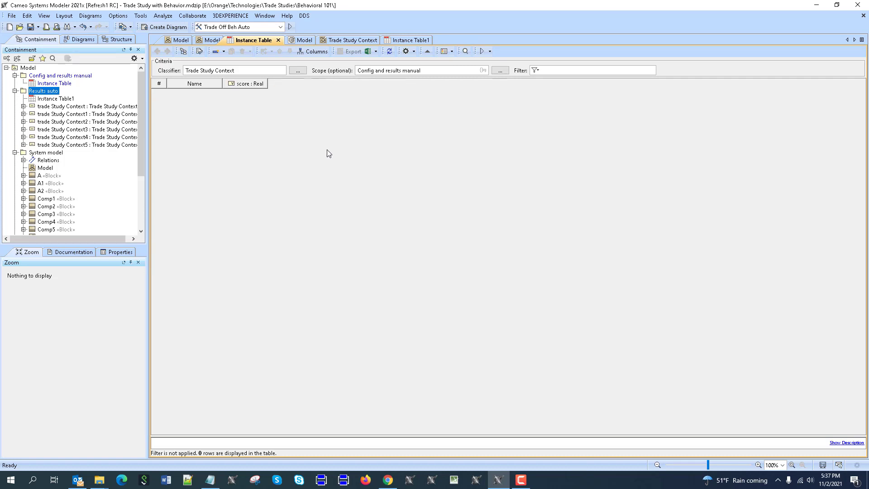
- Add columns for the Sub A reference and its Duration and totalCost properties to the instance table
left_click(315, 52)
left_click(342, 144)
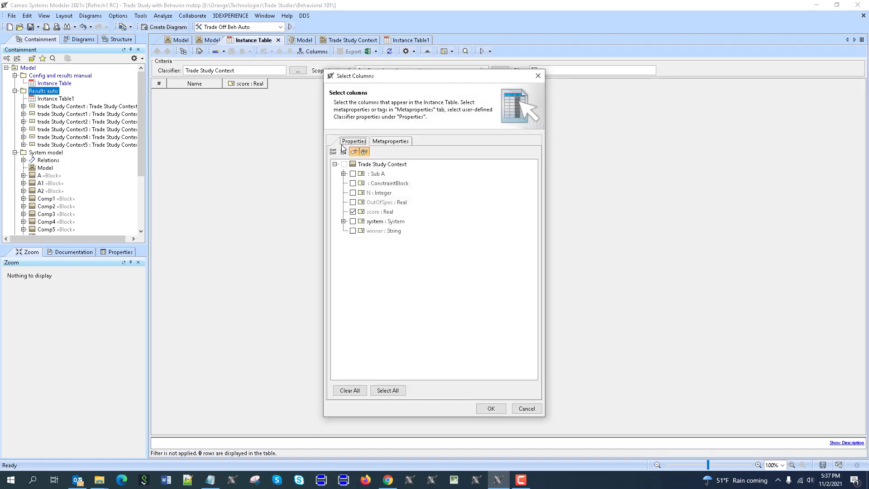
left_click(353, 176)
left_click(344, 174)
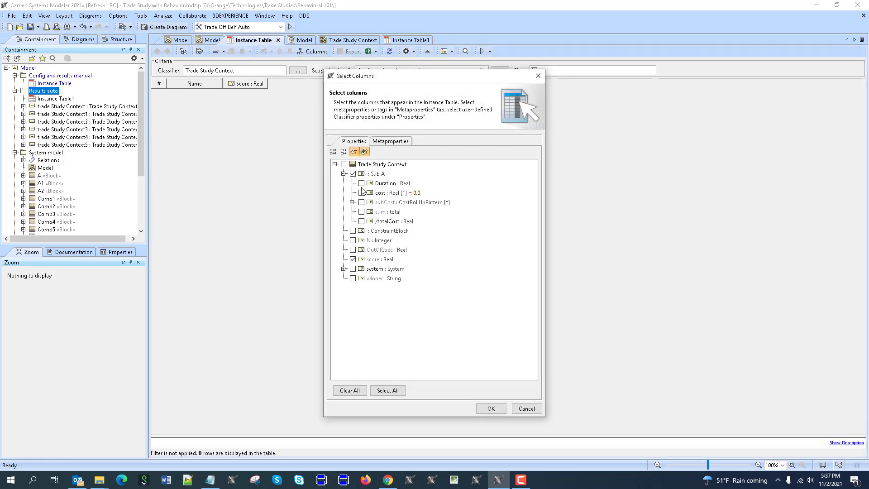
left_click(362, 184)
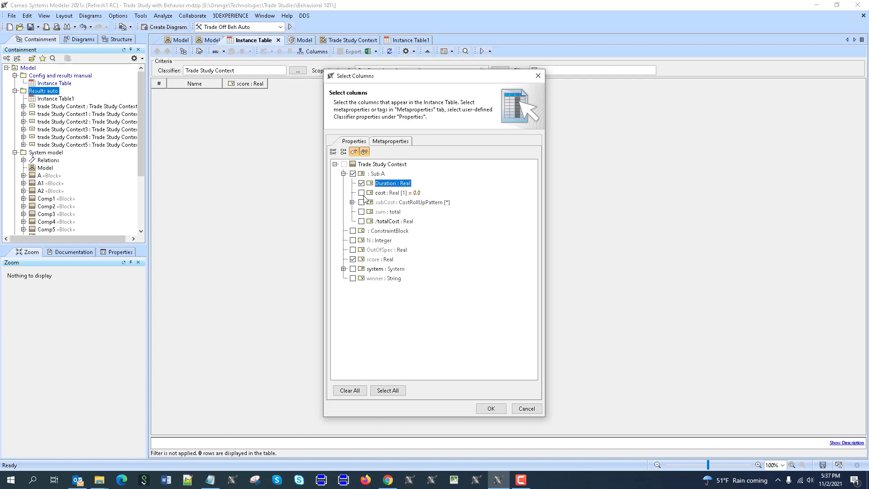
left_click(362, 221)
left_click(489, 409)
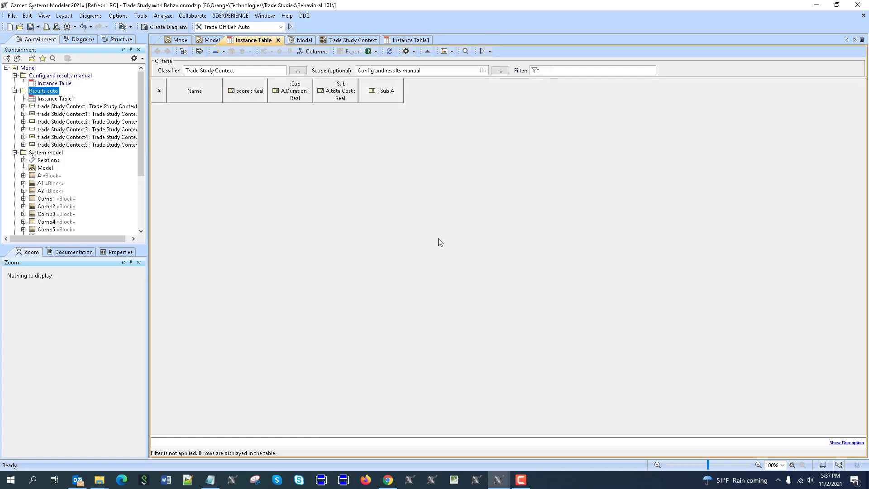
- Create three Trade Study Context instances with their parts in the instance table
left_click(224, 51)
left_click(234, 73)
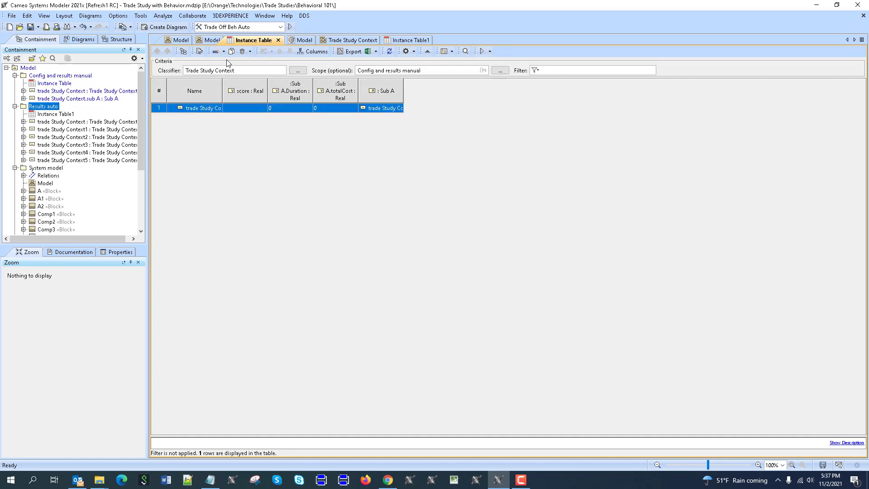
left_click(224, 51)
left_click(235, 72)
left_click(224, 51)
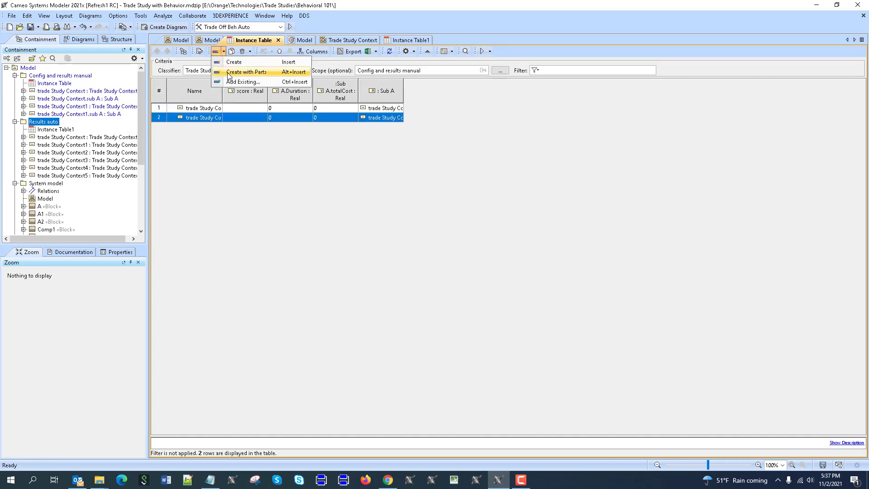
left_click(235, 72)
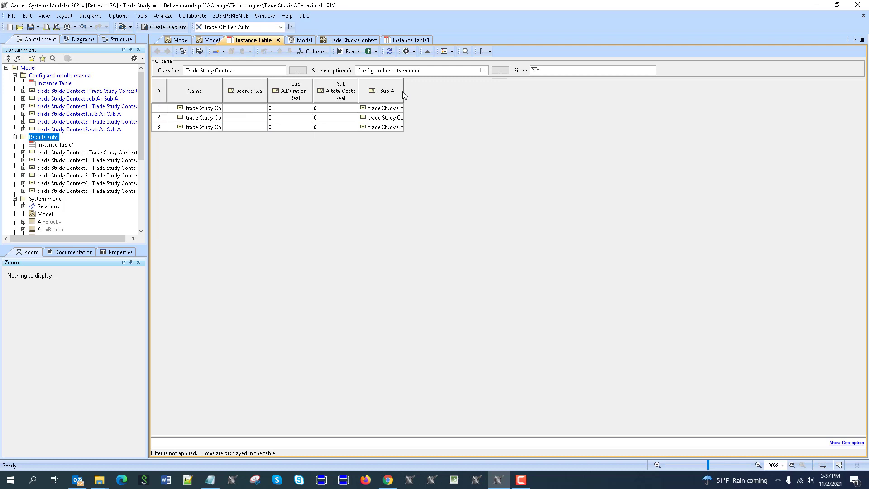
- Widen the Sub A column and replace the first row's Sub A value with a new instance of block A
left_click_drag(403, 92, 489, 100)
left_click(458, 108)
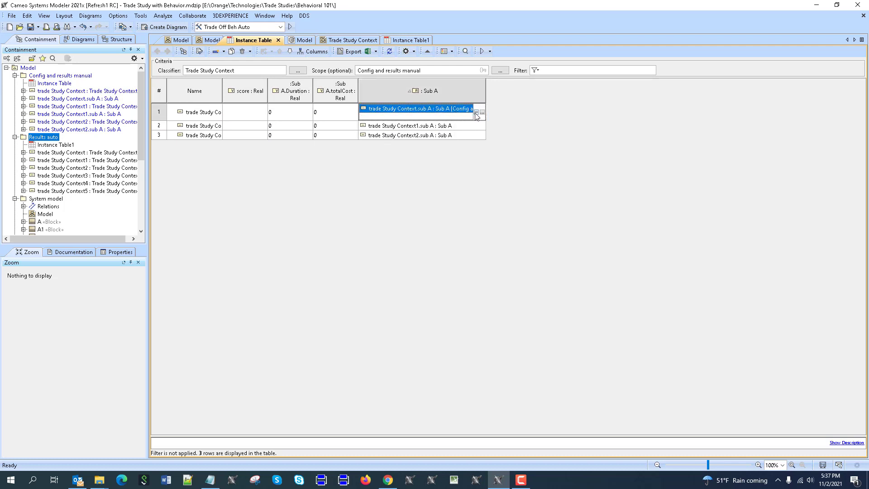
left_click(476, 112)
left_click(476, 108)
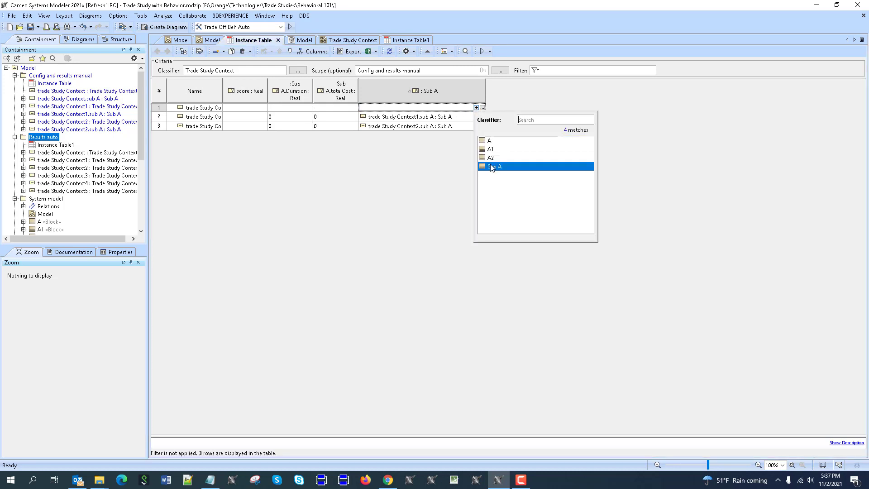
left_click(489, 140)
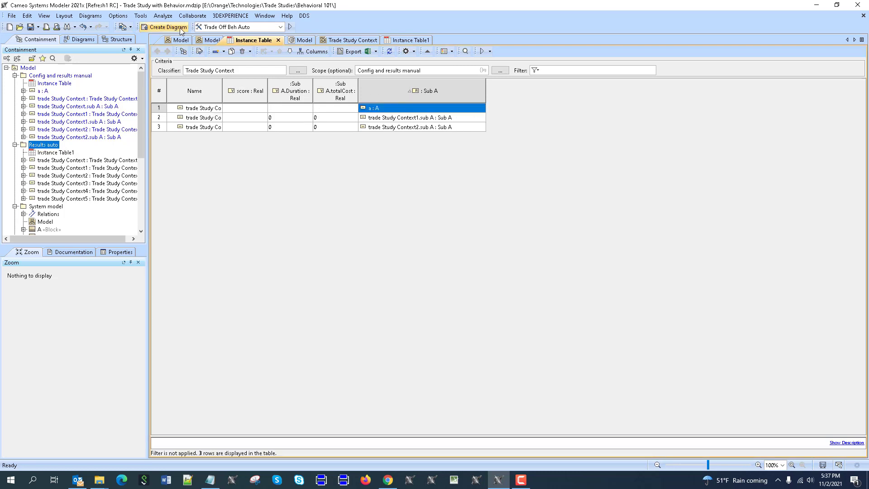
- Check the alternatives in the Model block diagram, and replace the second row's Sub A value with a new instance of A1
left_click(203, 40)
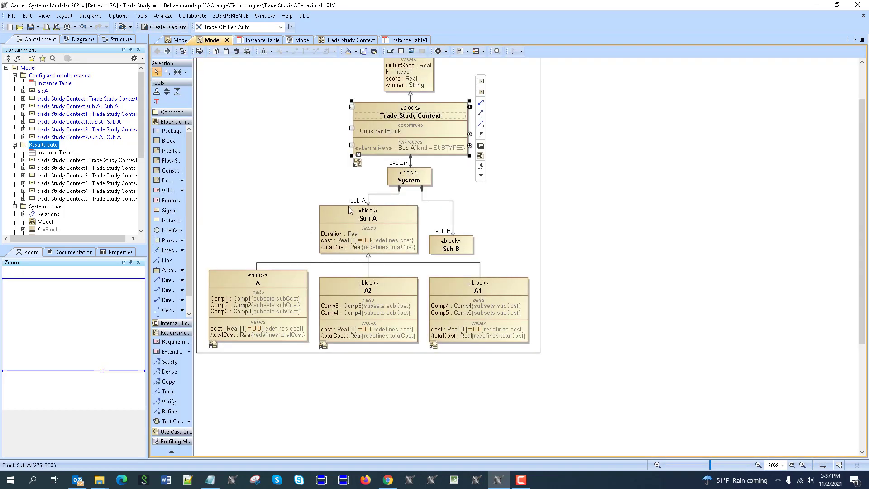
left_click(258, 41)
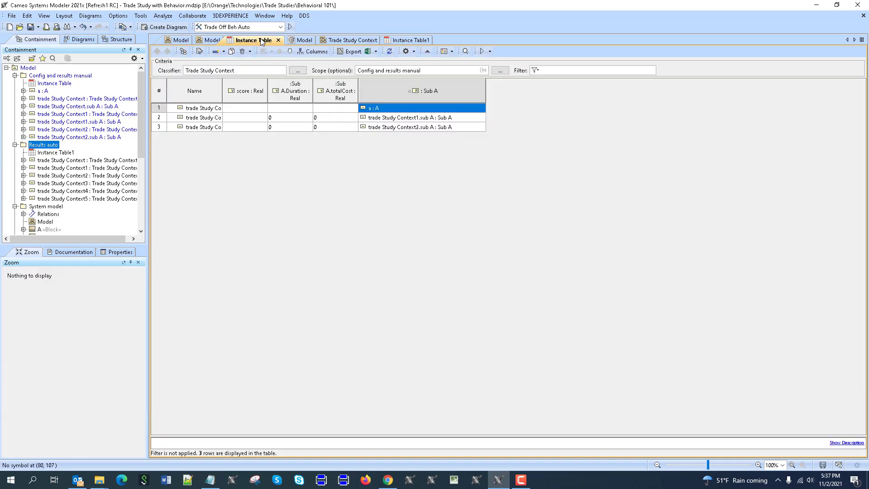
left_click(467, 120)
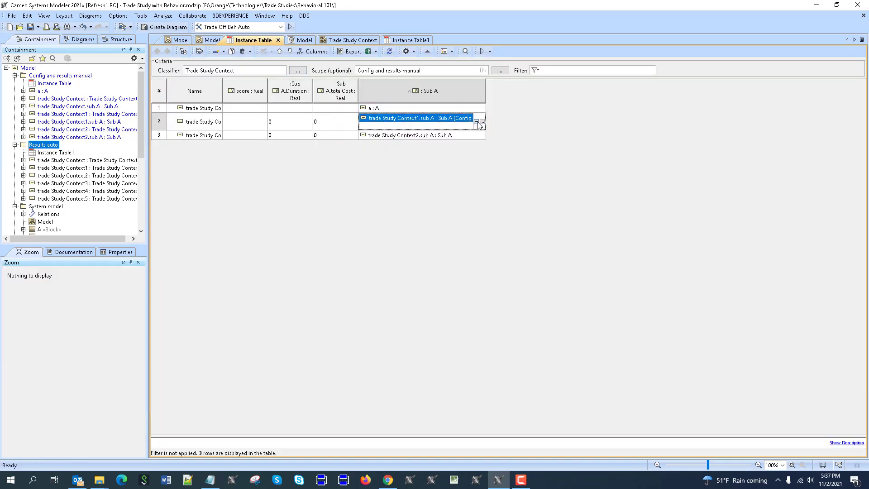
left_click(476, 121)
left_click(476, 118)
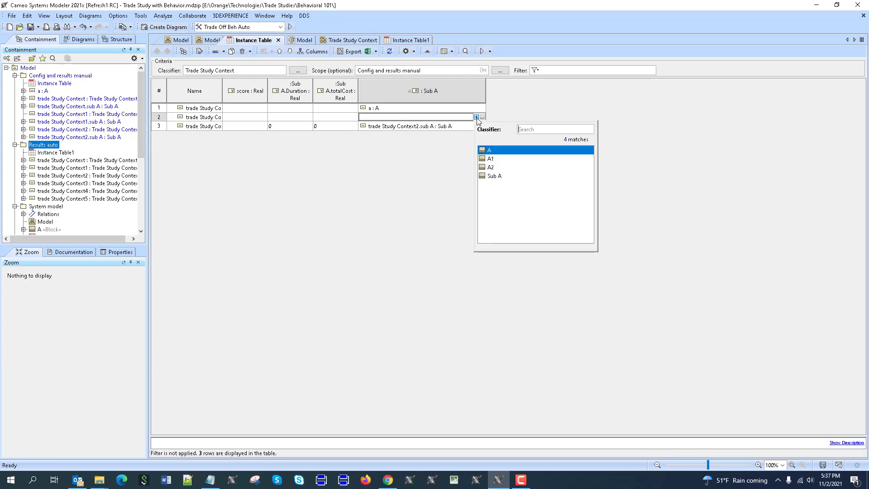
left_click(488, 166)
- Replace the third row's Sub A value with a new instance of A2, and widen the Name column to show the full instance names
left_click(451, 132)
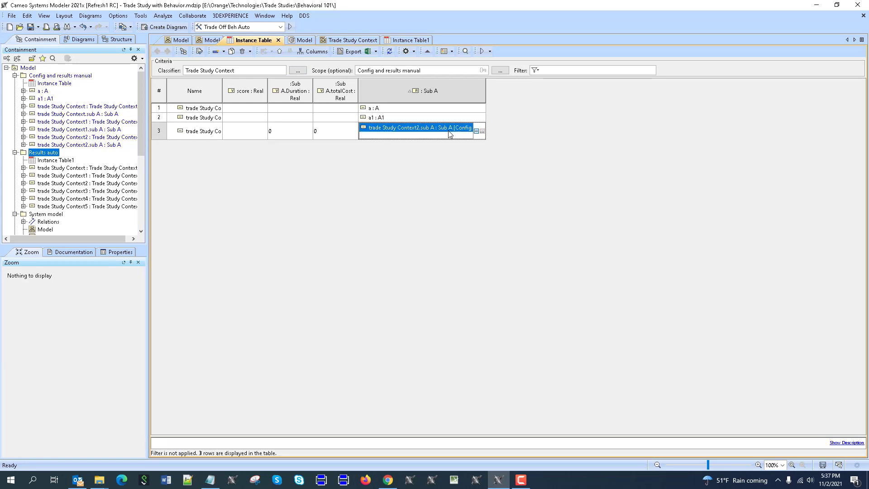
left_click(476, 131)
left_click(476, 126)
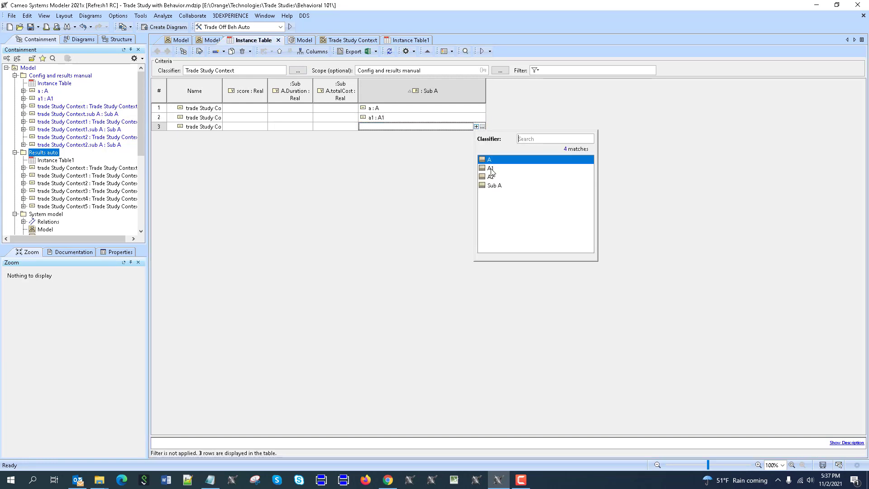
left_click(489, 176)
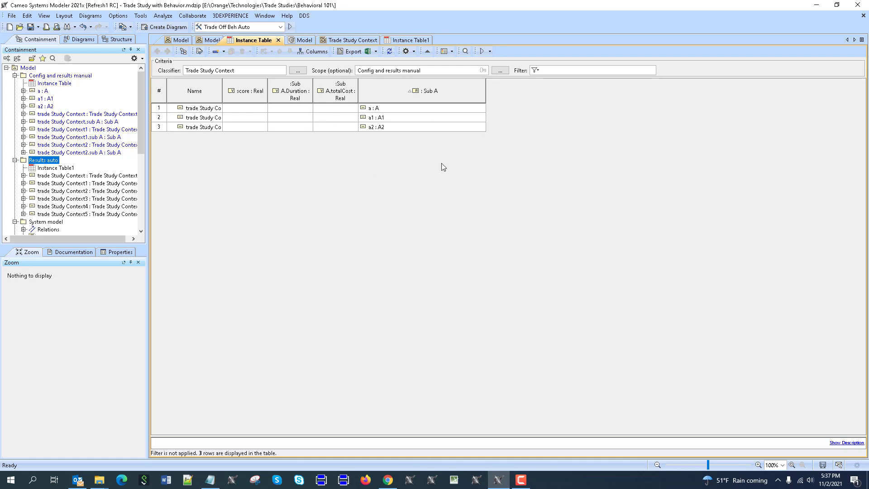
left_click_drag(222, 90, 282, 92)
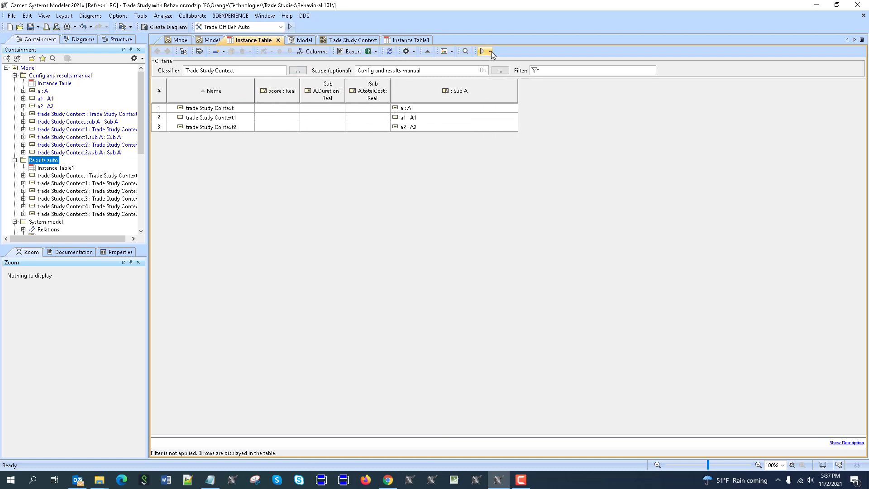
- Run the Trade Off Beh Manual simulation configuration, and review the Trade Study Context parametric diagram behind the scores
left_click(254, 28)
left_click(217, 43)
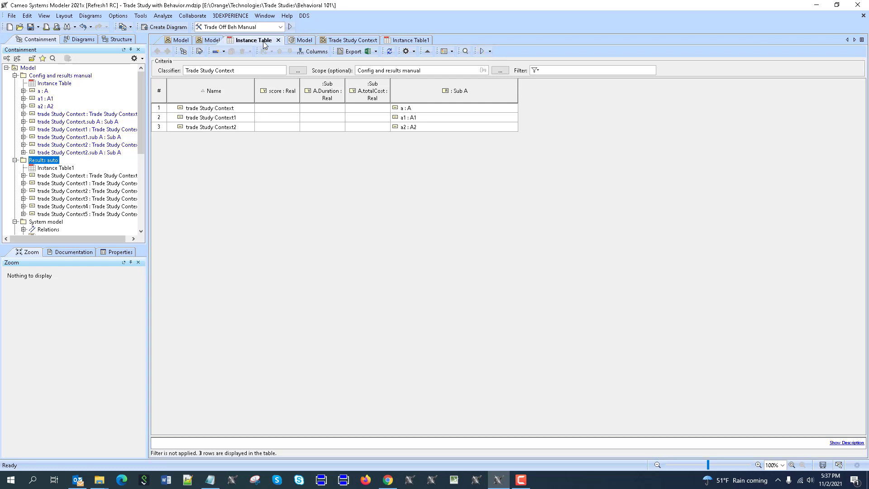
left_click(290, 27)
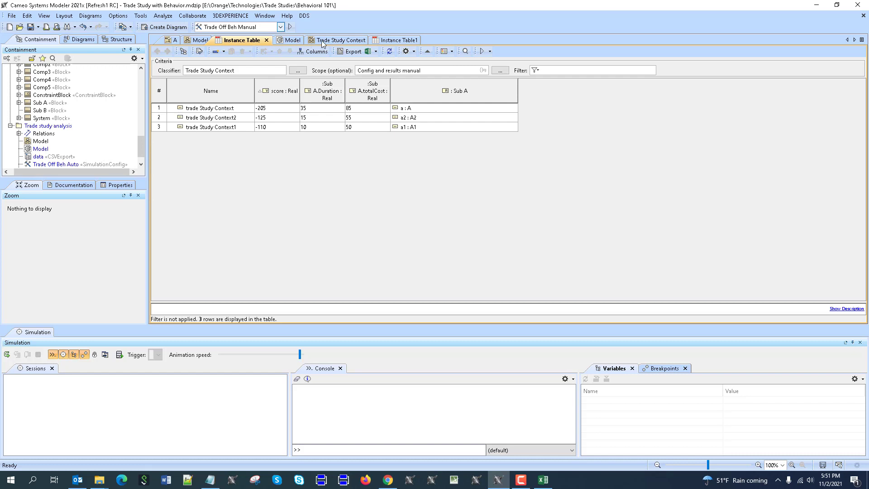
left_click(393, 40)
left_click(339, 40)
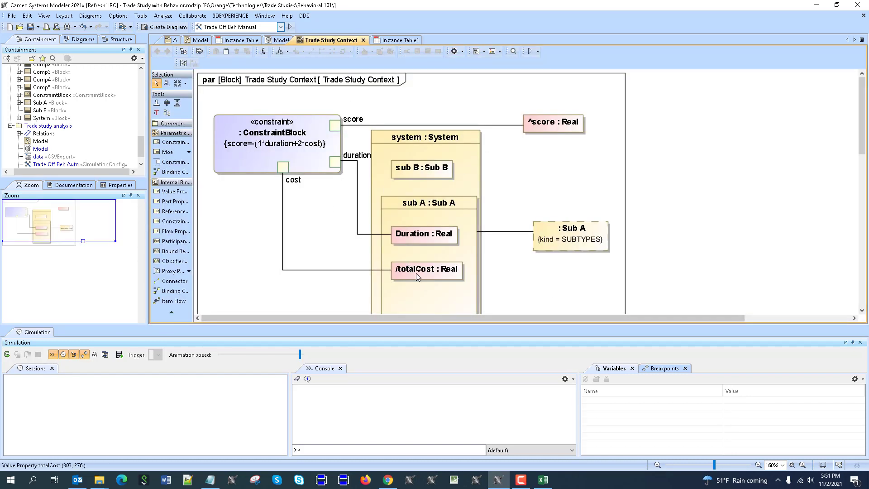
- Run the Trade Off Beh Auto configuration with Instance Table1 open, and compare its winner with the manual instance table
left_click(384, 39)
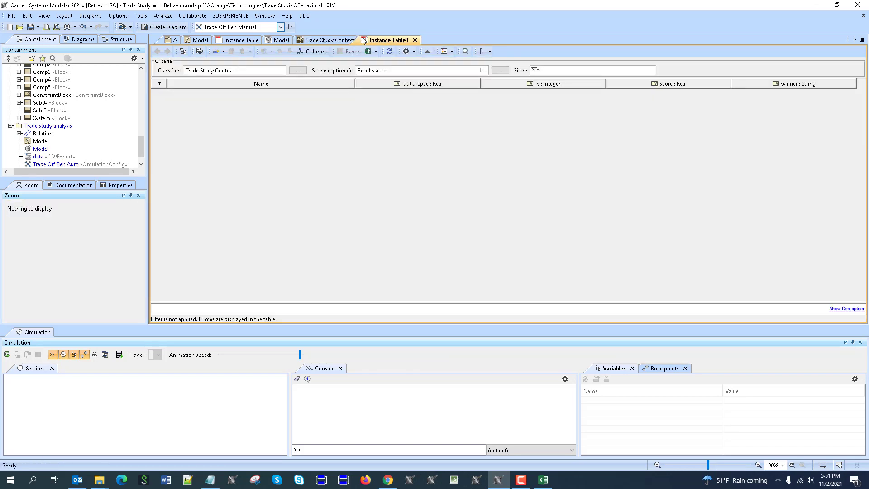
left_click(259, 28)
left_click(259, 44)
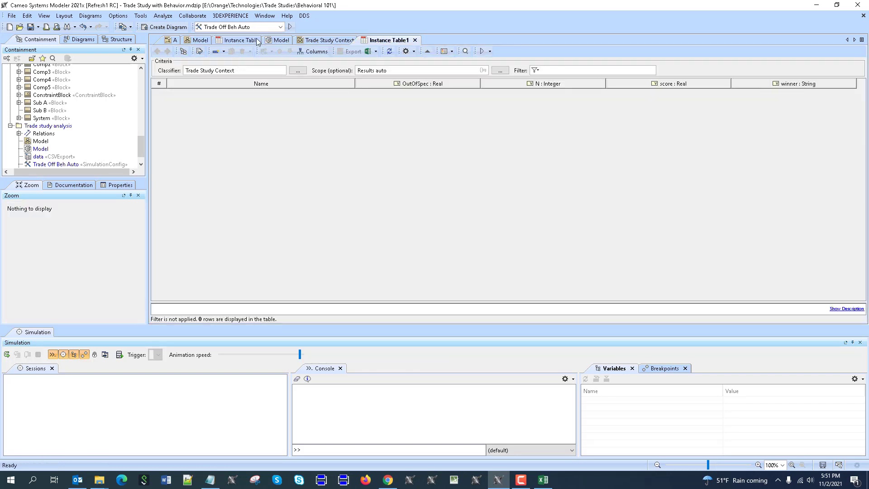
left_click(290, 27)
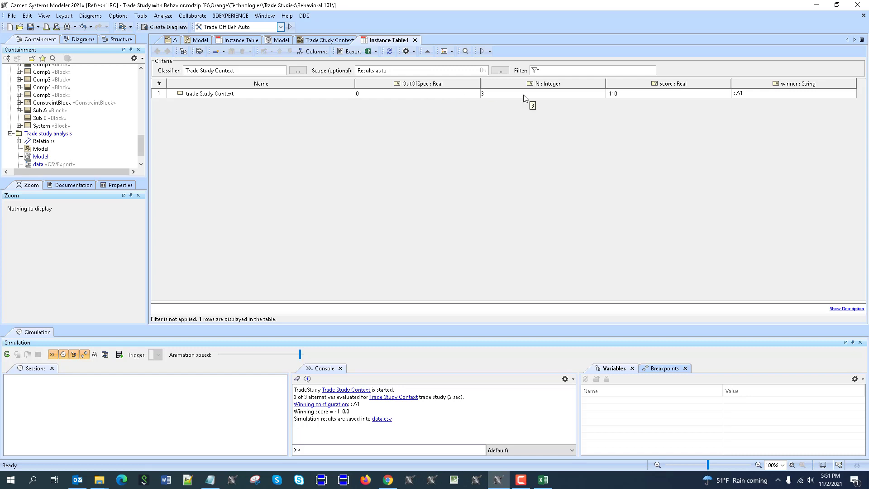
left_click(239, 40)
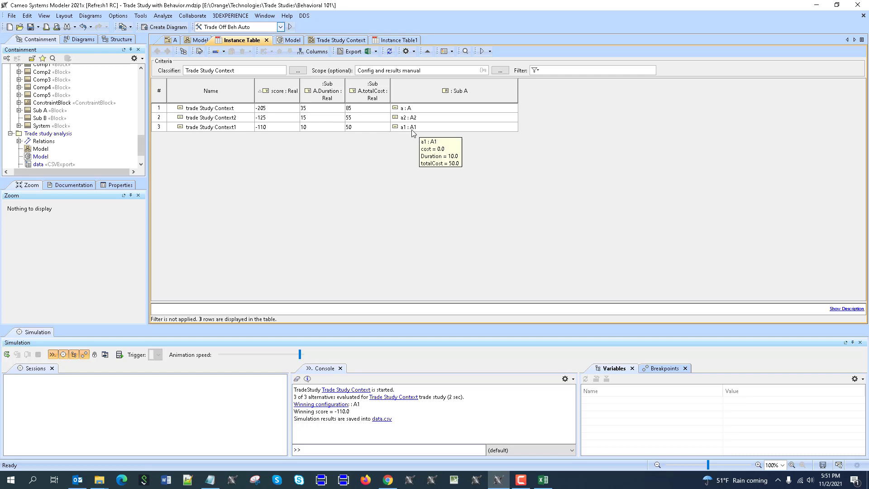
- Locate the data CSV export in the simulation configuration diagram, and examine the recorded rows of data.csv from the Behavioral 101 folder
left_click(292, 40)
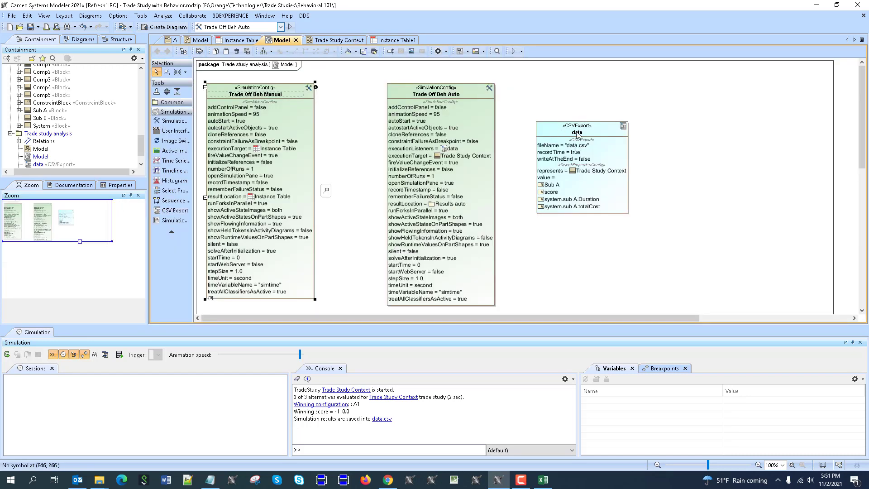
left_click_drag(574, 136, 569, 130)
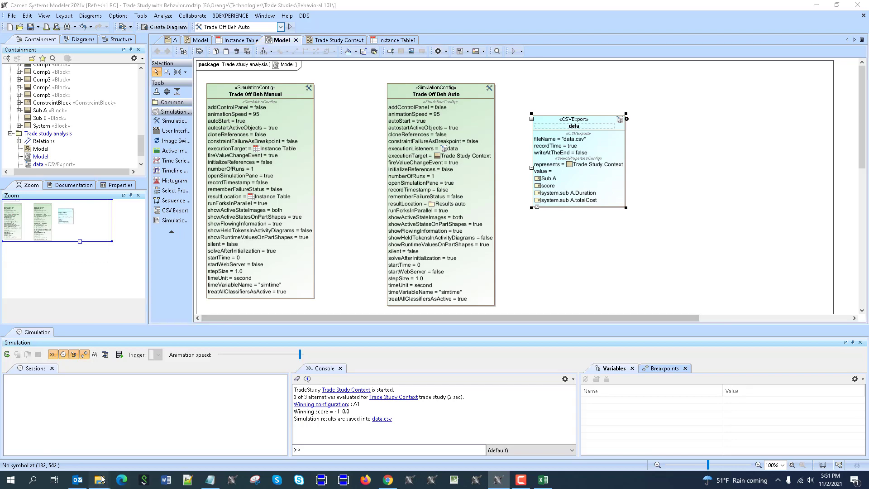
mouse_move(102, 478)
left_click(143, 452)
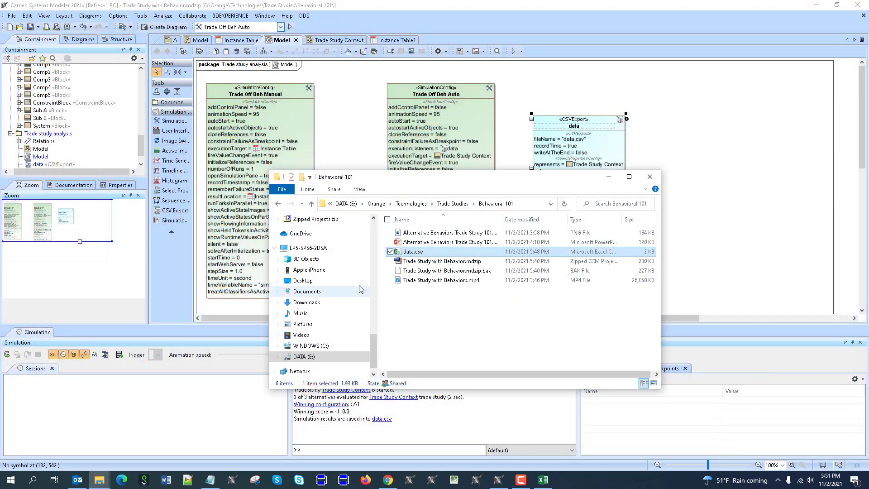
double_click(407, 252)
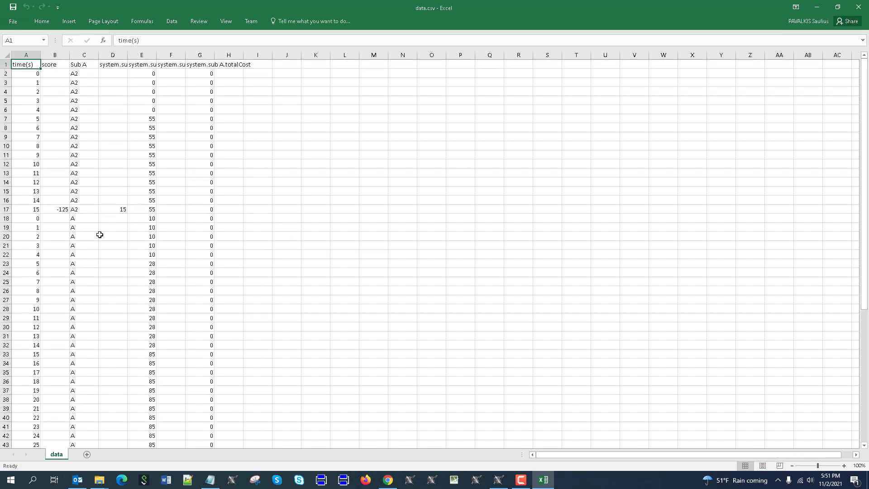
scroll(99, 235, "down", 12)
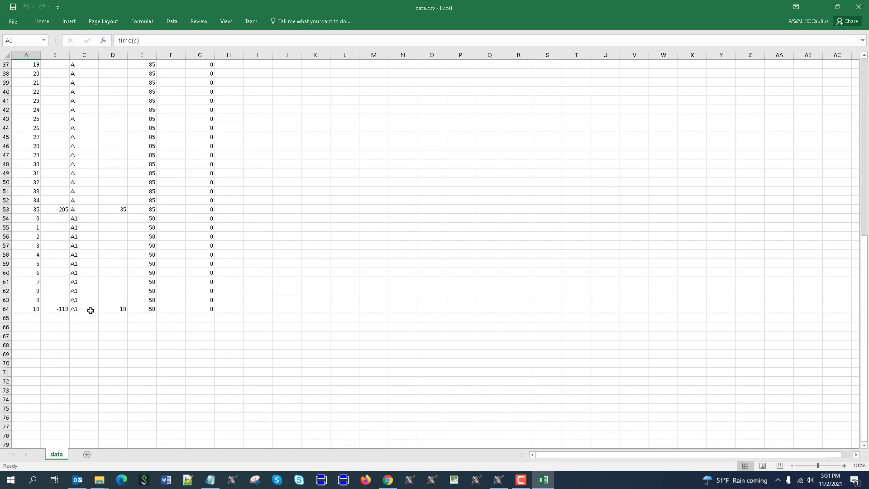
left_click(858, 7)
- Set Write At The End to true for the data CSV export, and rerun the Trade Off Beh Auto configuration
left_click_drag(583, 172, 414, 189)
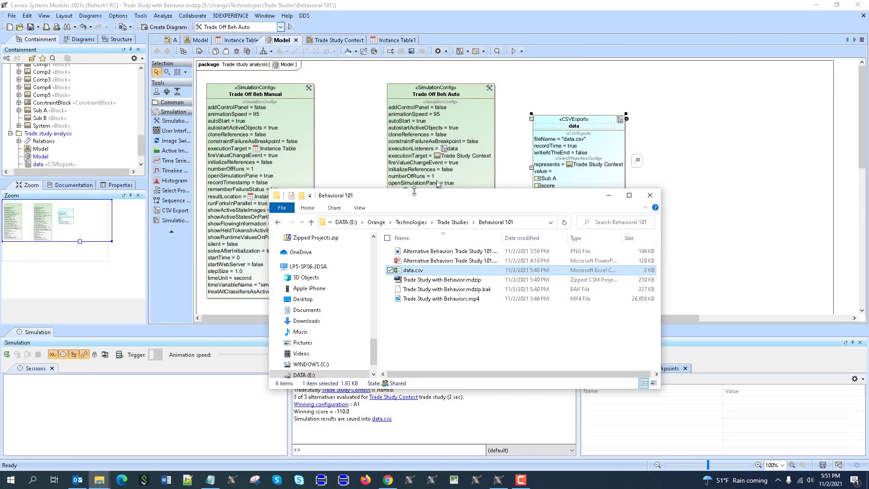
double_click(601, 122)
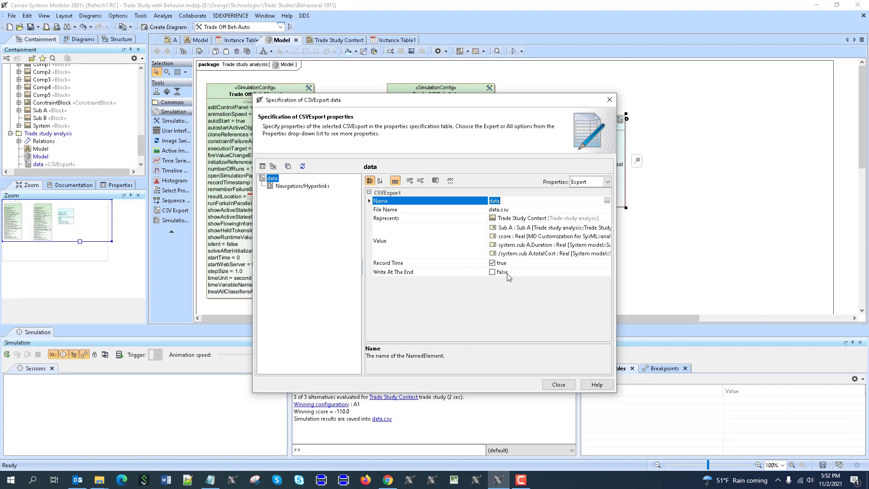
left_click(509, 275)
left_click(547, 384)
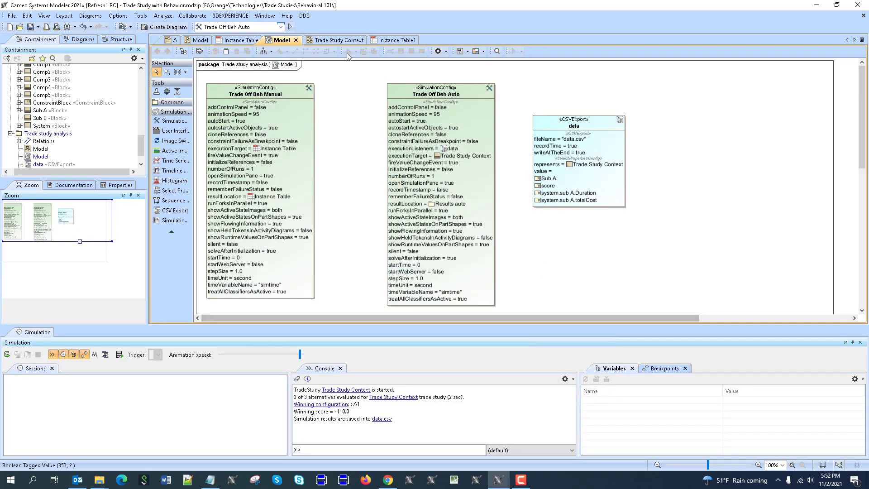
left_click(291, 27)
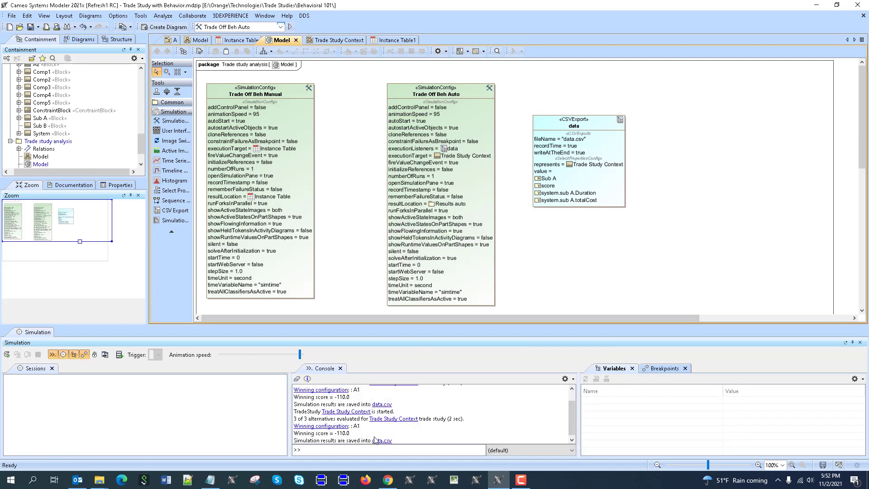
- Reopen data.csv from the Behavioral 101 folder to check the regenerated export, and return to the simulation configuration diagram
mouse_move(99, 480)
left_click(161, 434)
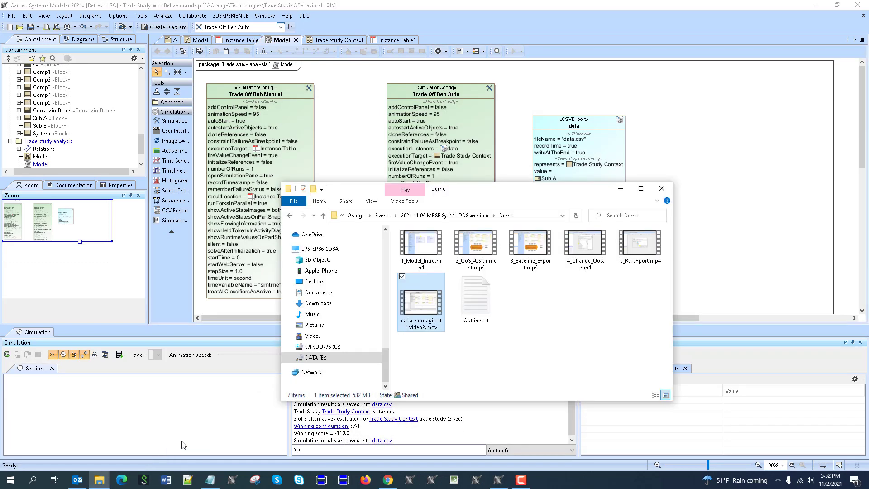
left_click(620, 188)
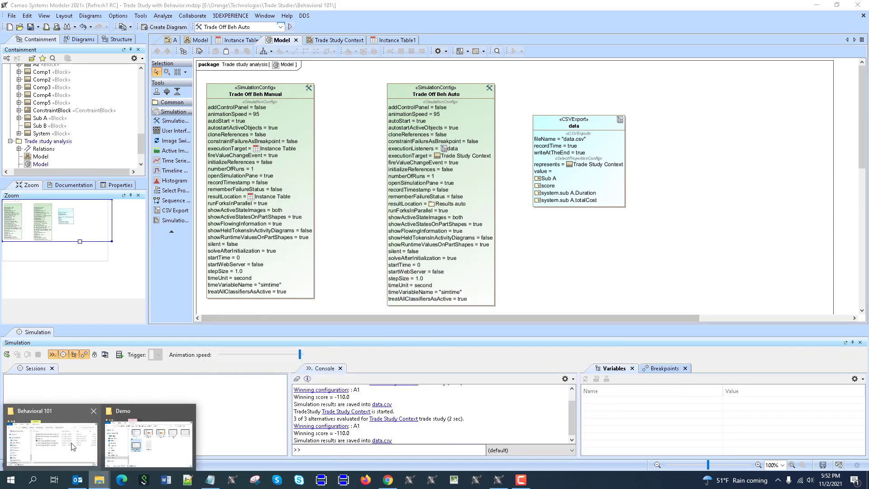
left_click(49, 435)
left_click(412, 270)
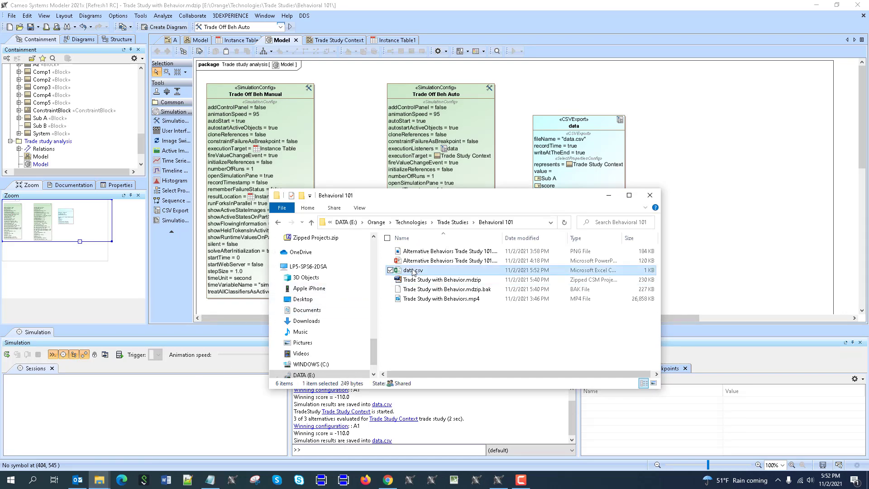
double_click(412, 271)
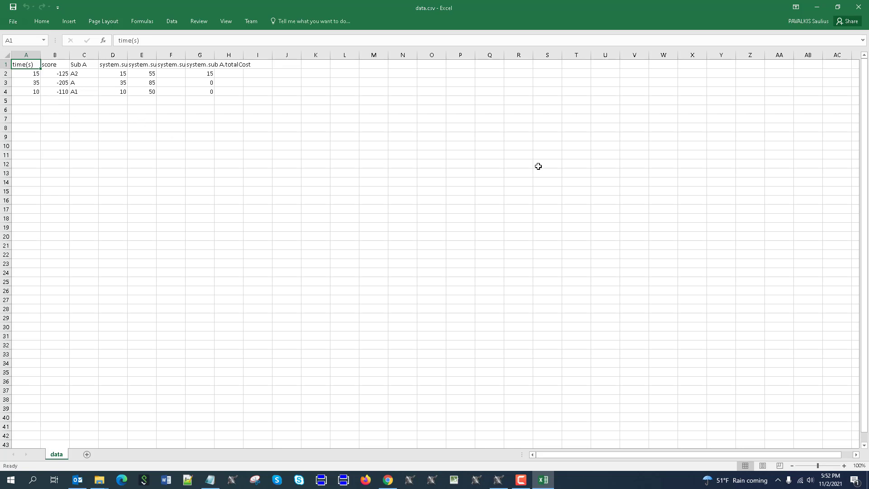
left_click(858, 7)
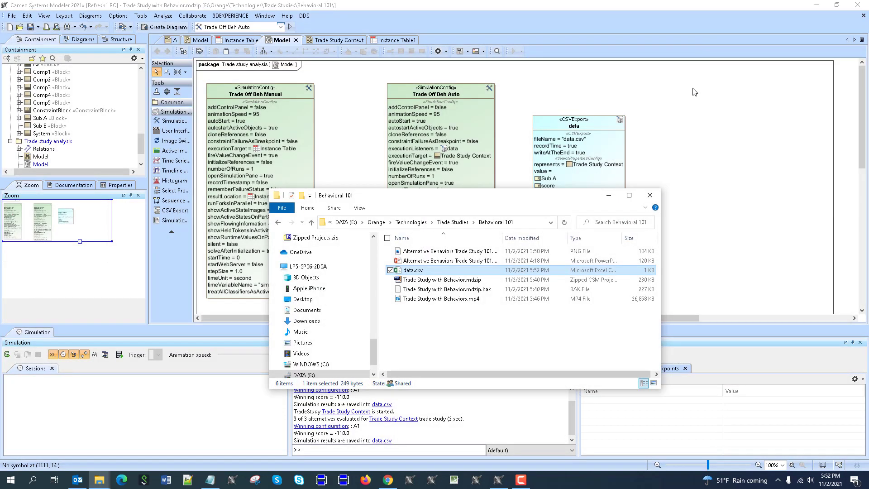
left_click(696, 124)
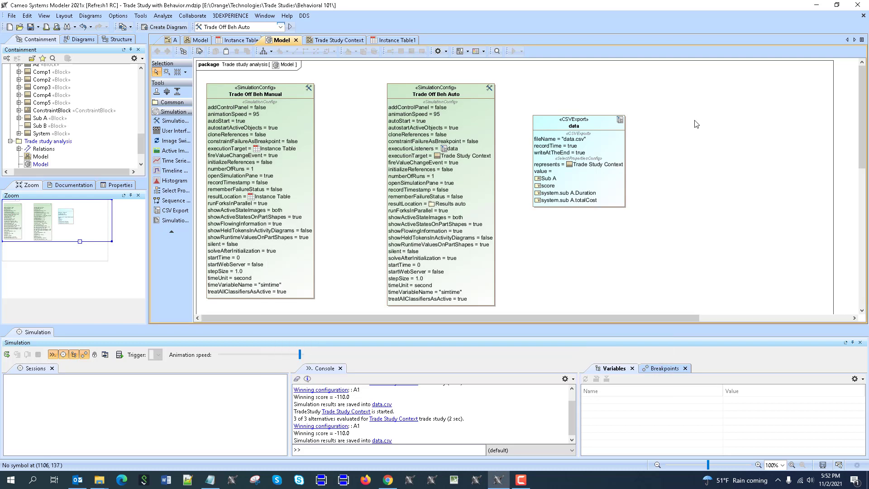